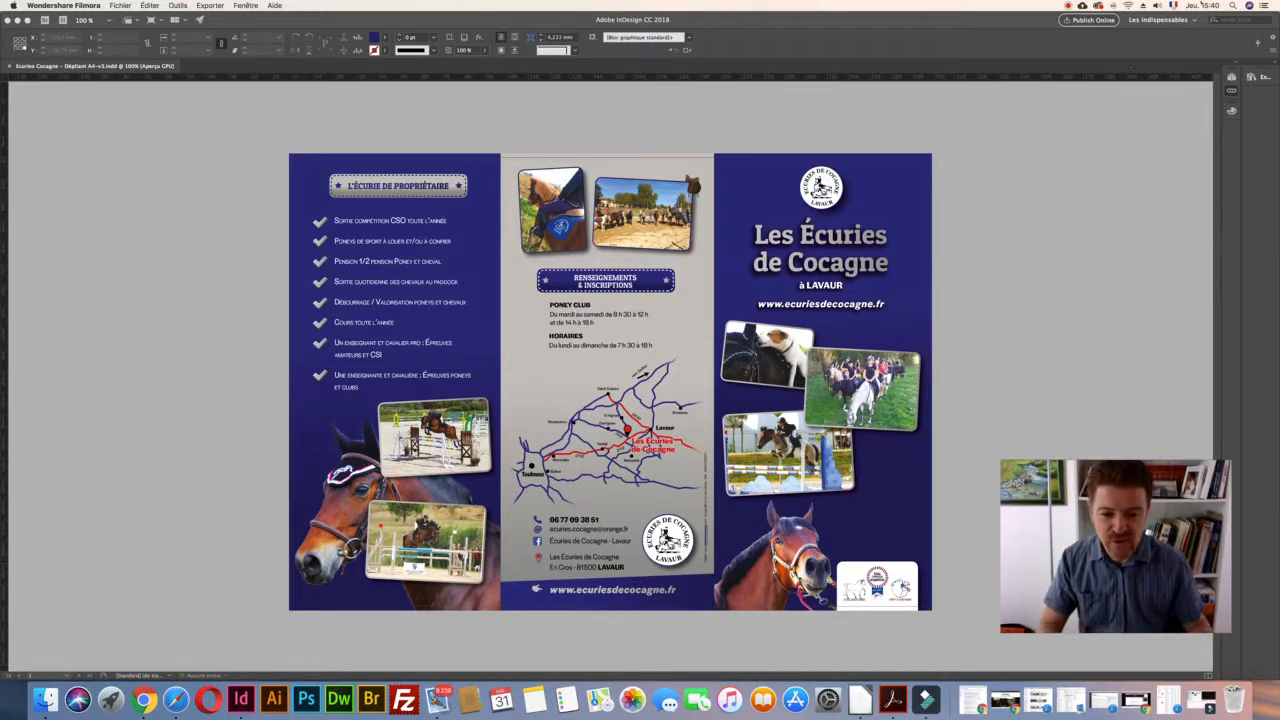
Switch to the InDesign document with the riding-stable leaflet and its working panels
left_click(1048, 172)
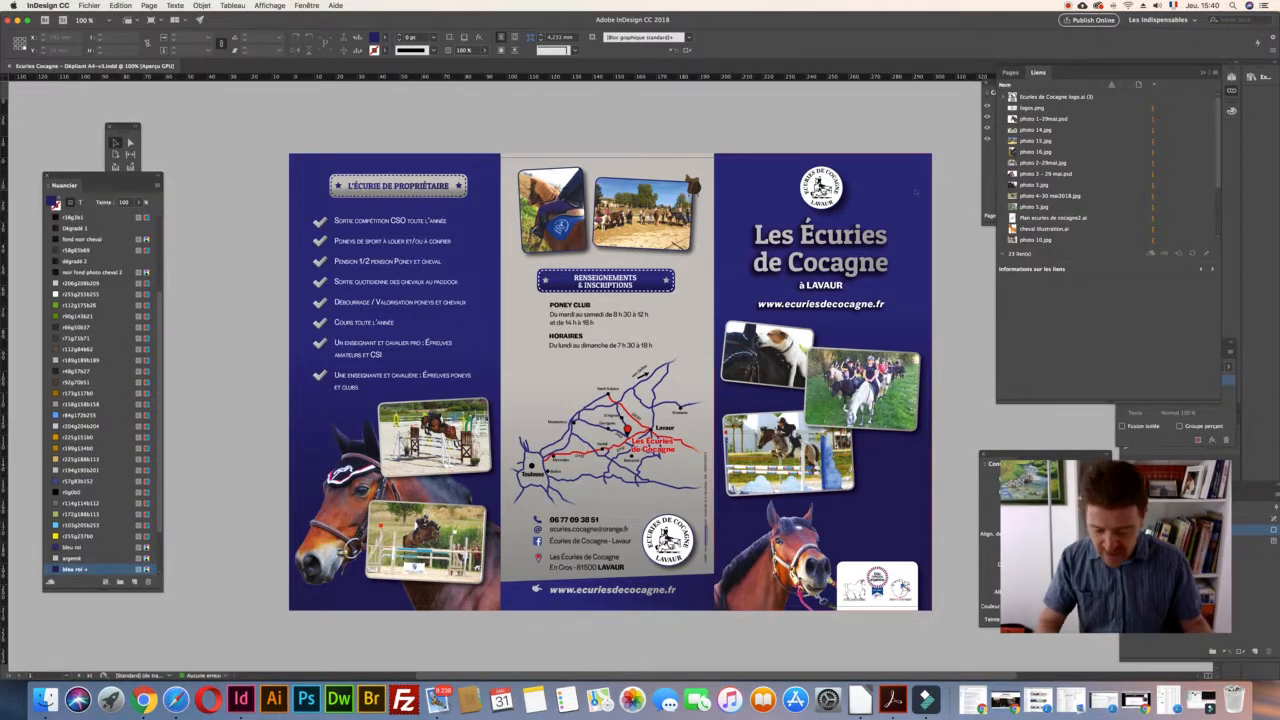
scroll(865, 222, "right", 3)
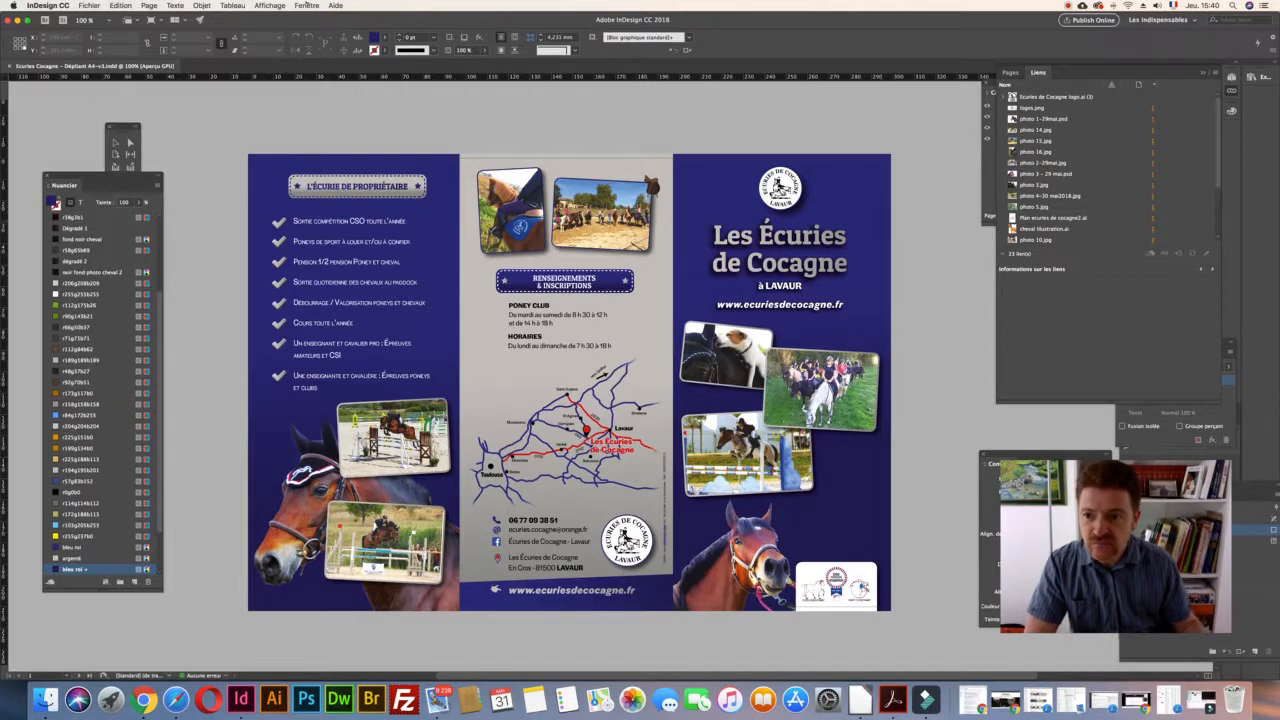
left_click(306, 5)
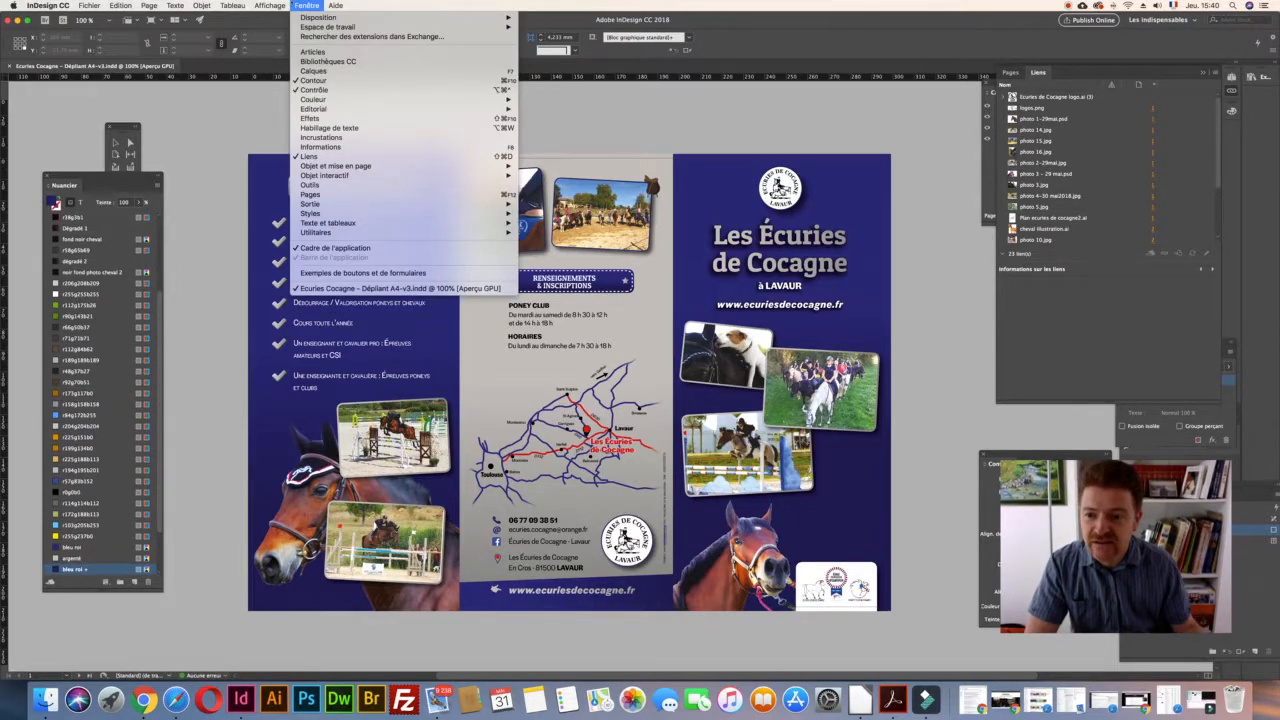
mouse_move(269, 5)
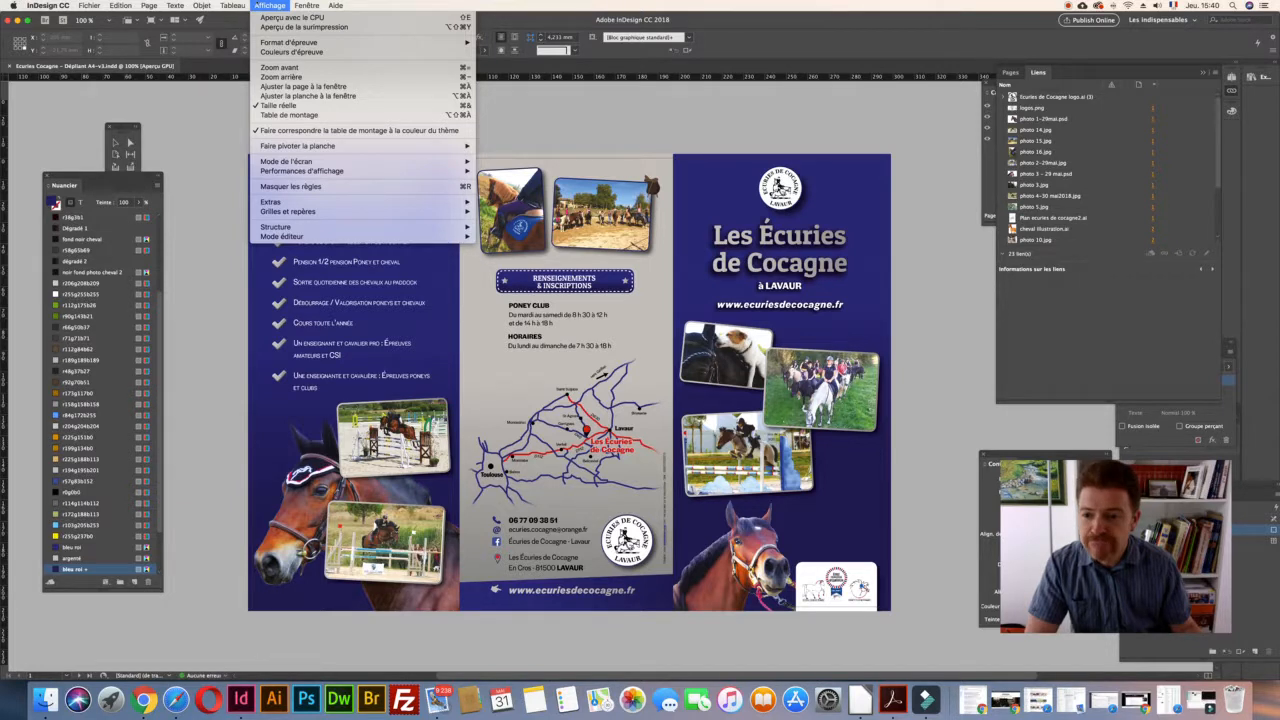
key("Right")
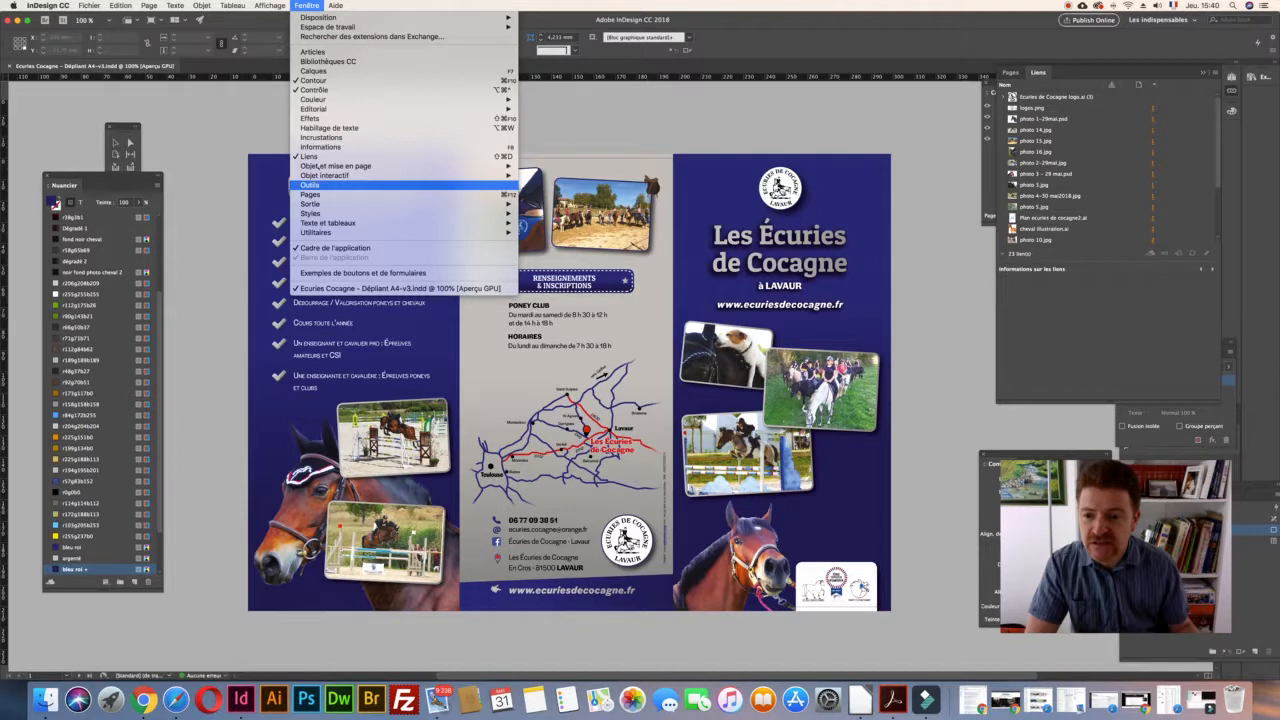
mouse_move(330, 175)
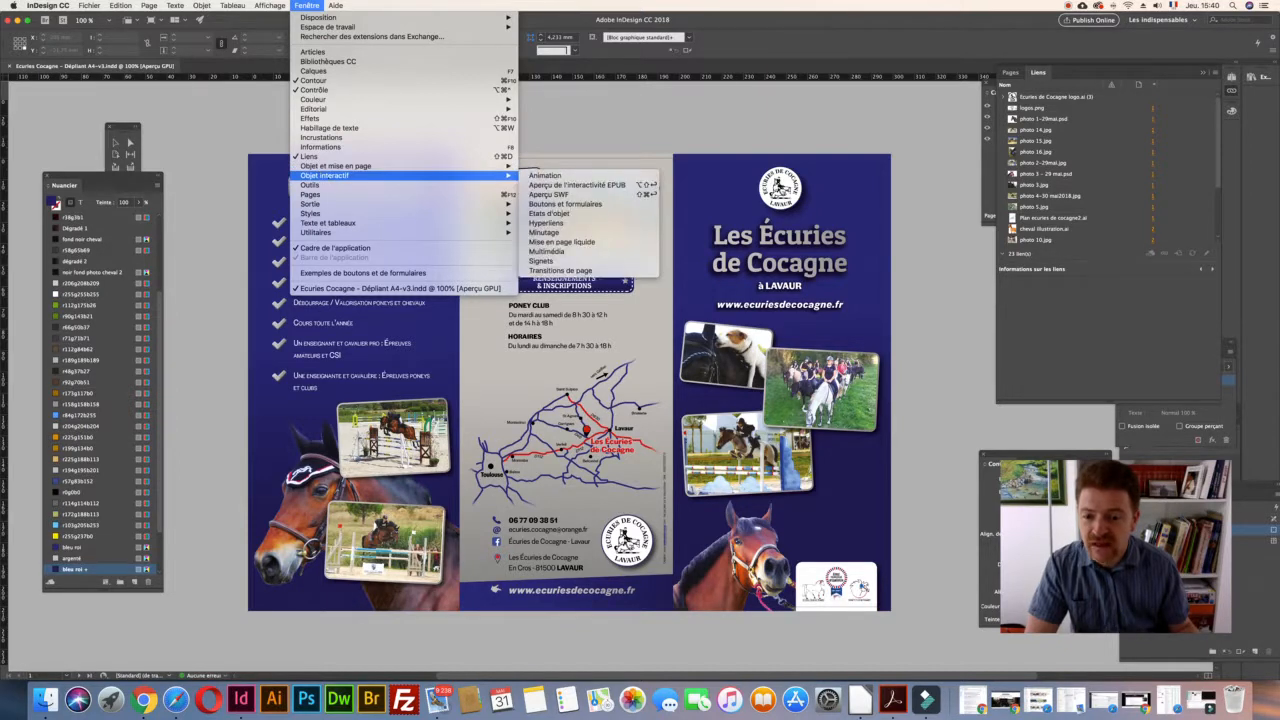
mouse_move(320, 232)
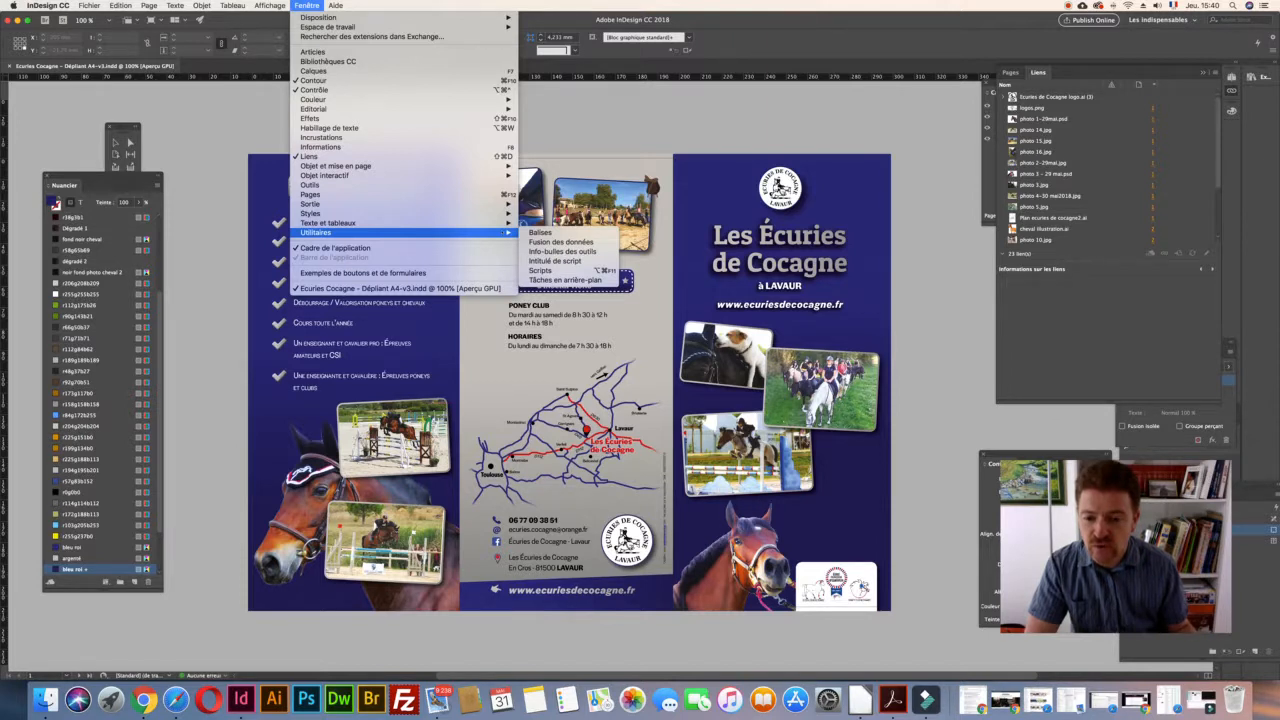
key("Escape")
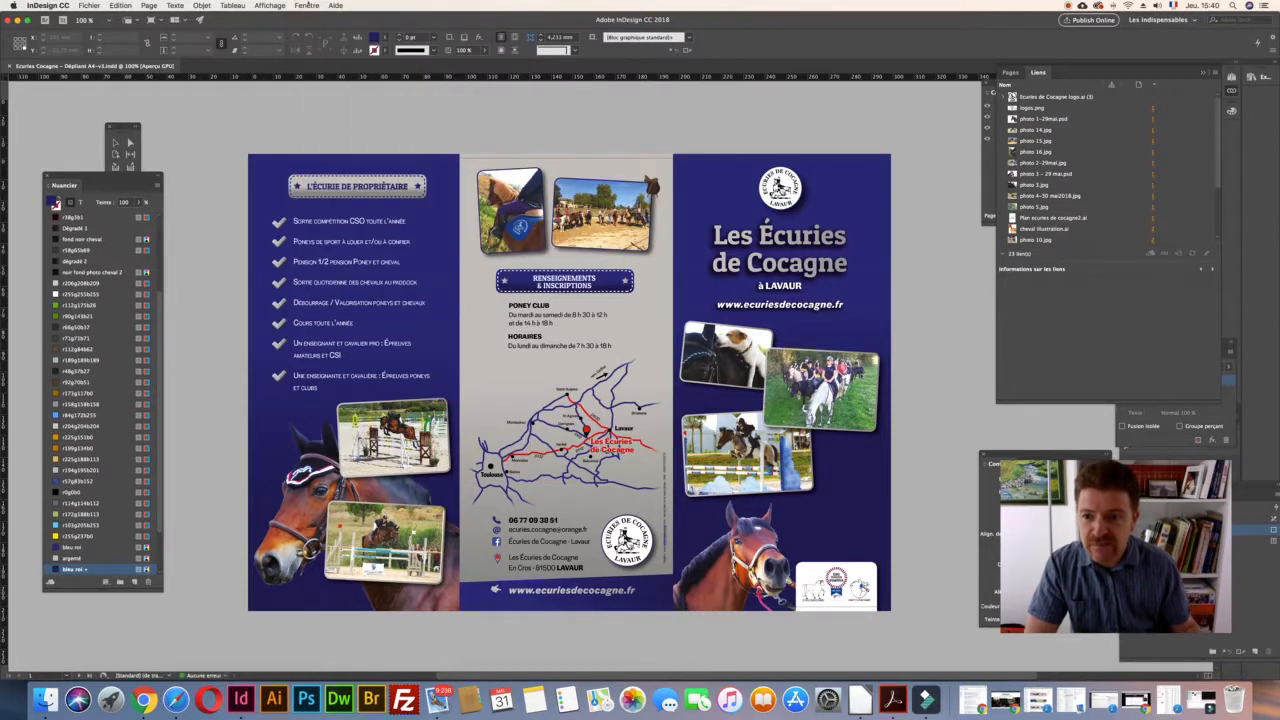
Open the separations preview (Aperçu des séparations), place it beside the front cover and set its display to Séparations
left_click(269, 5)
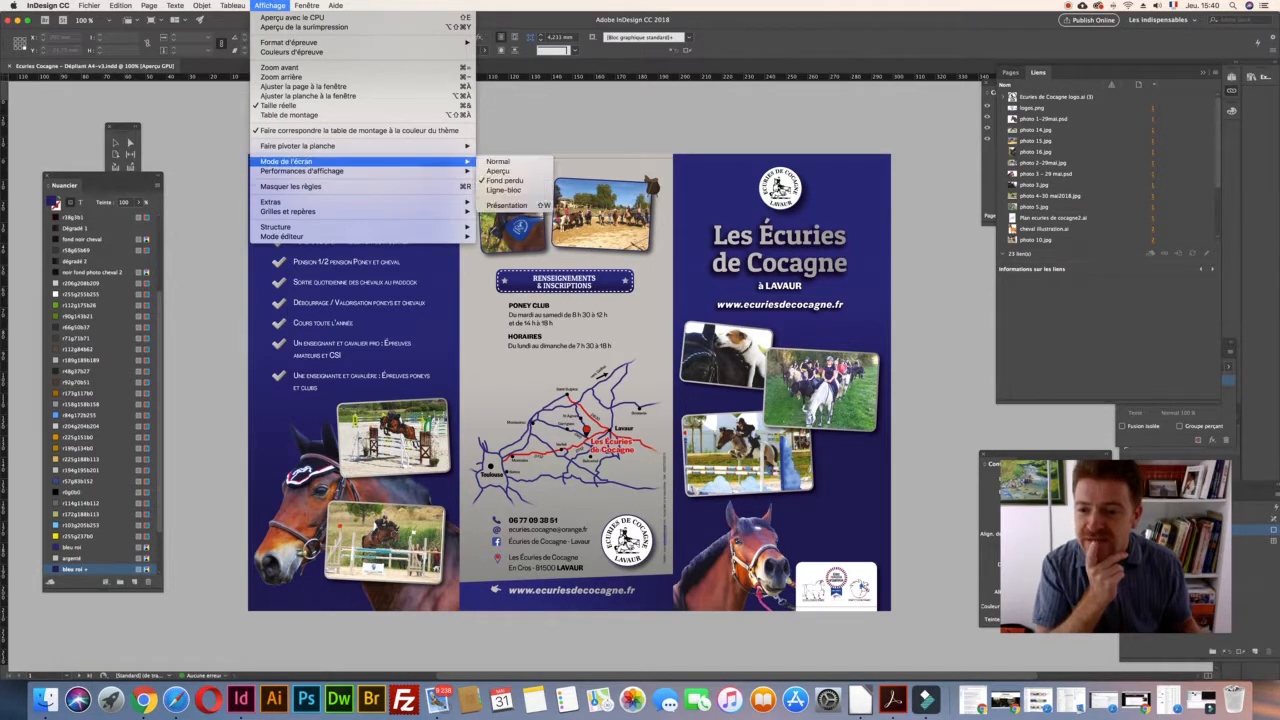
mouse_move(241, 6)
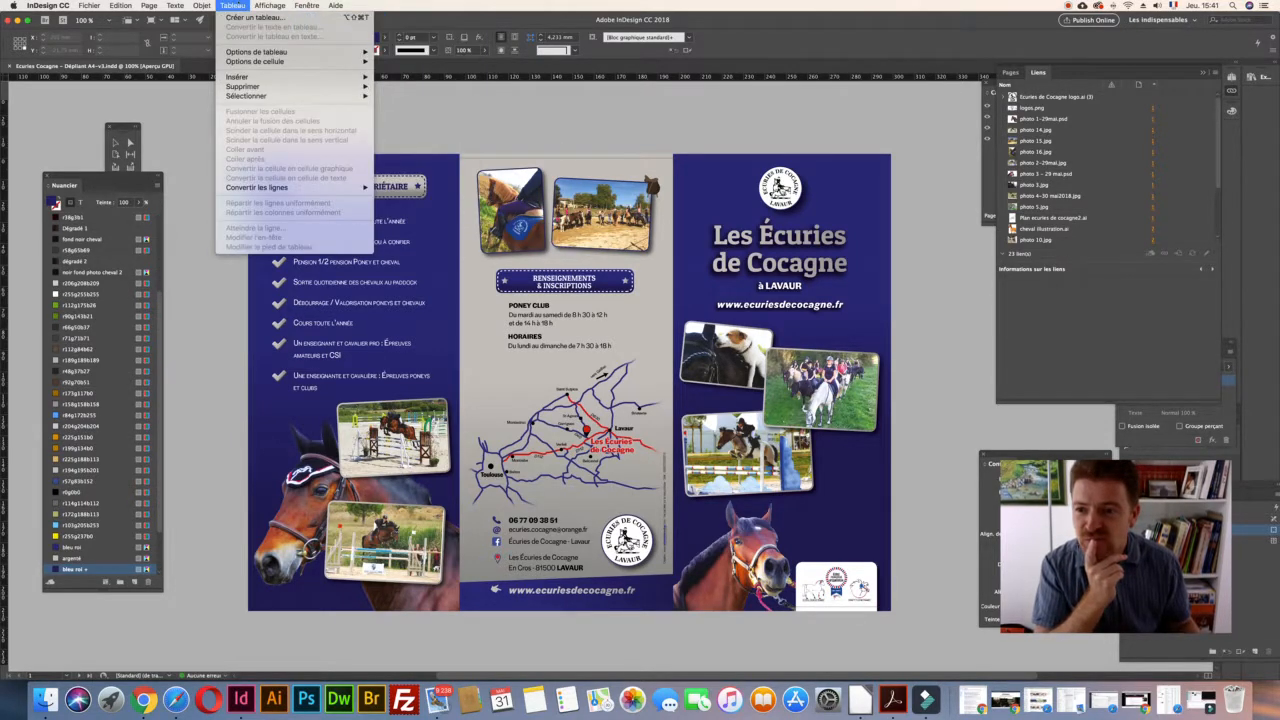
mouse_move(305, 6)
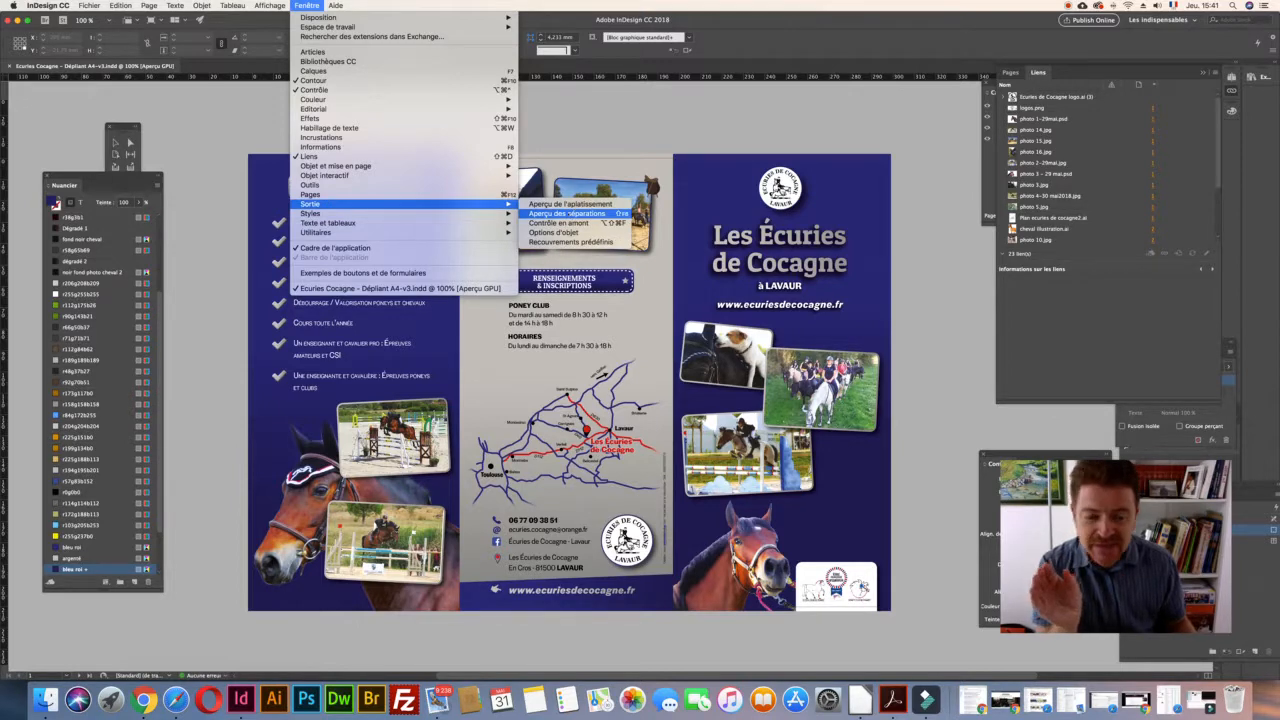
left_click(566, 213)
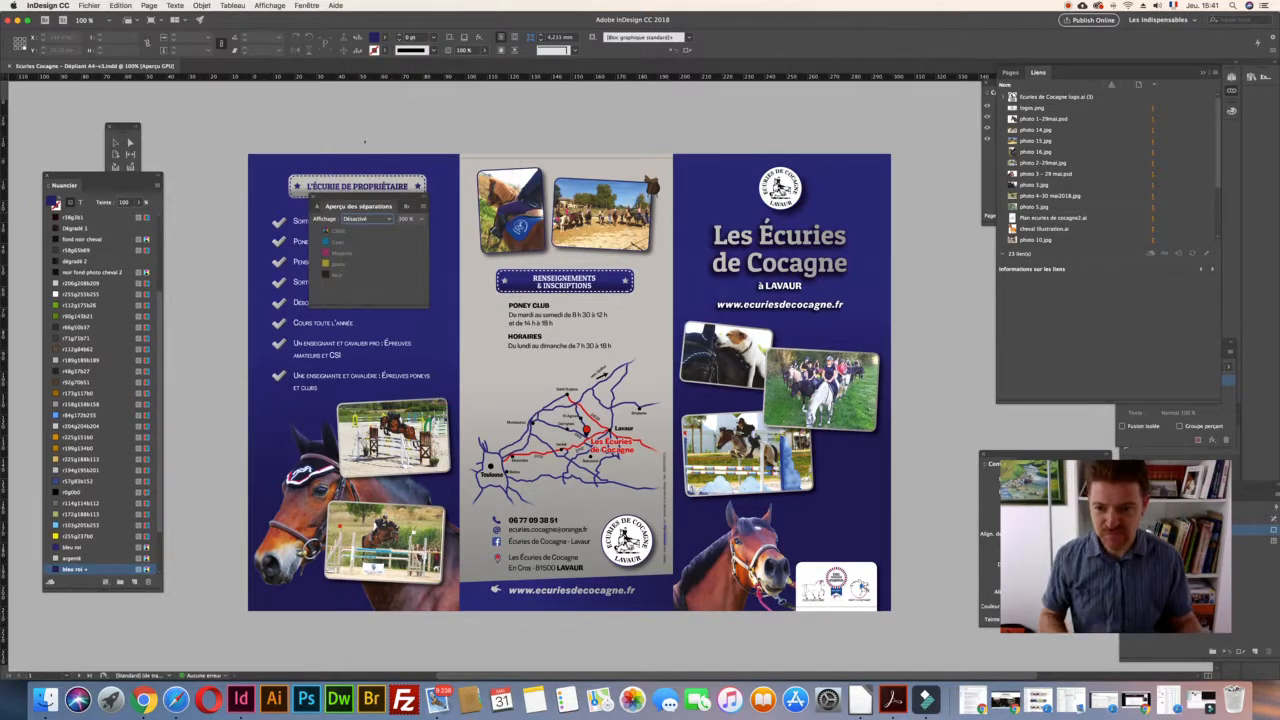
left_click_drag(365, 206, 955, 231)
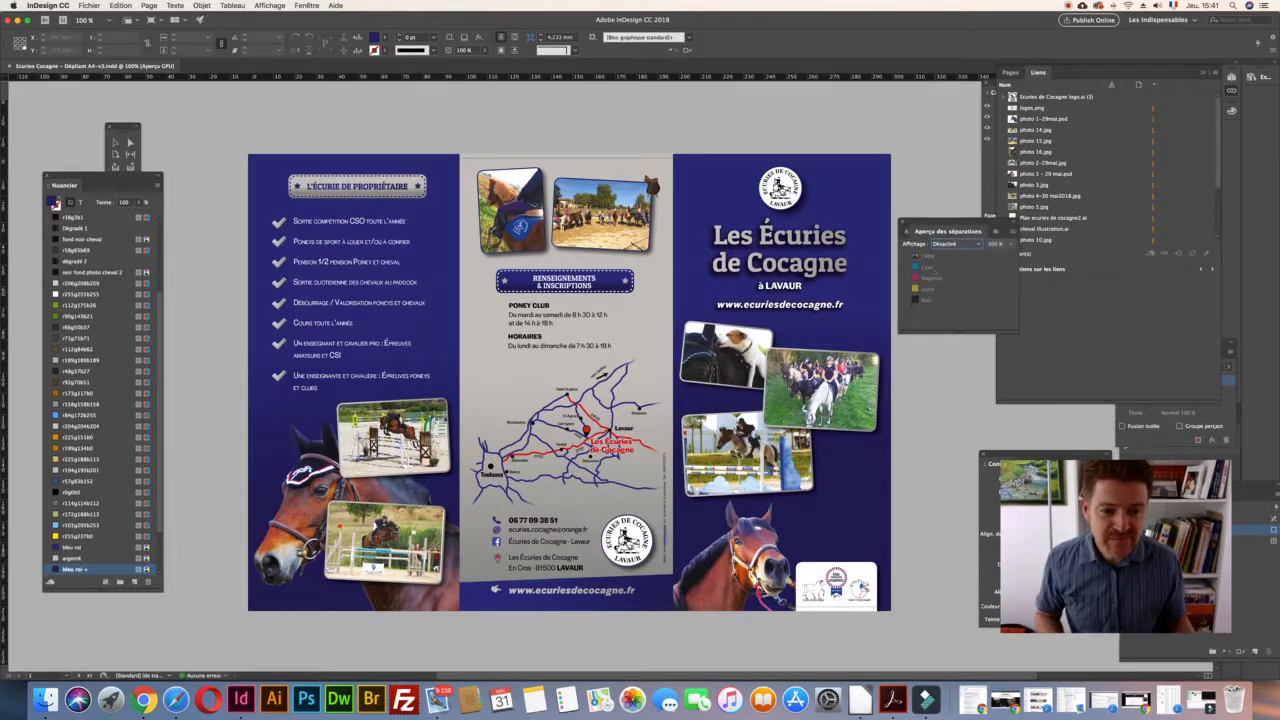
left_click(955, 244)
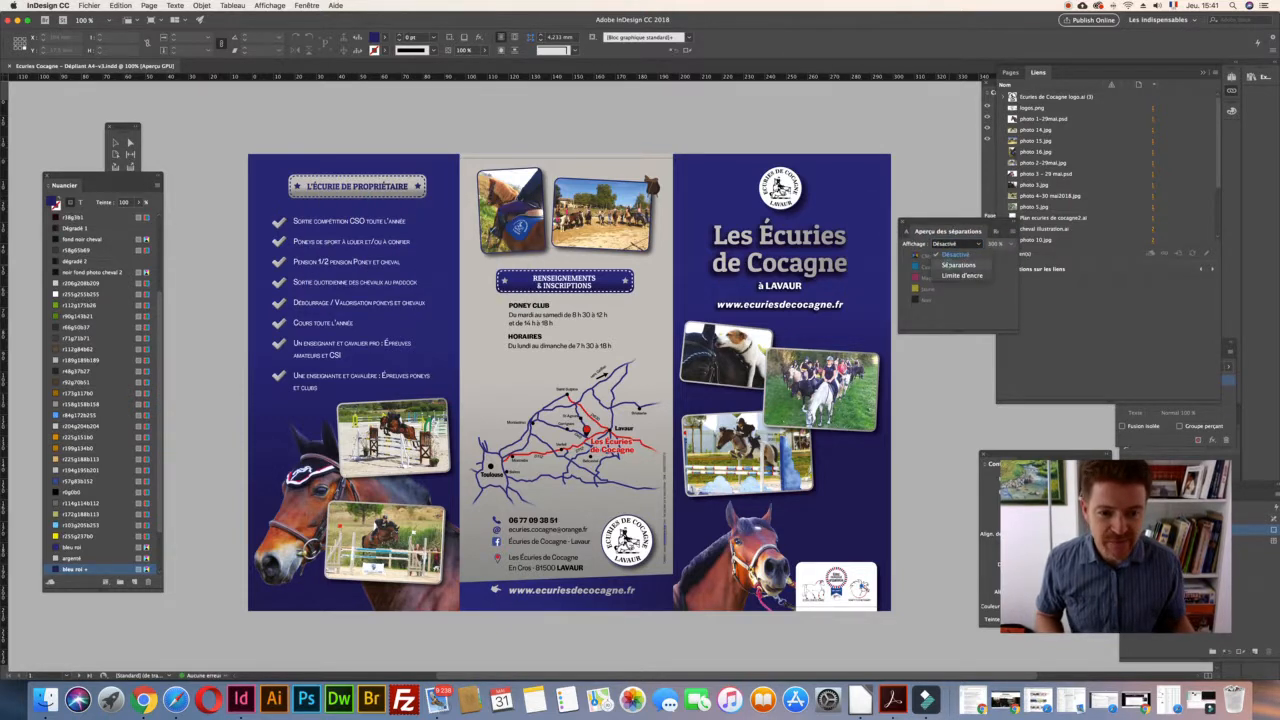
left_click(958, 265)
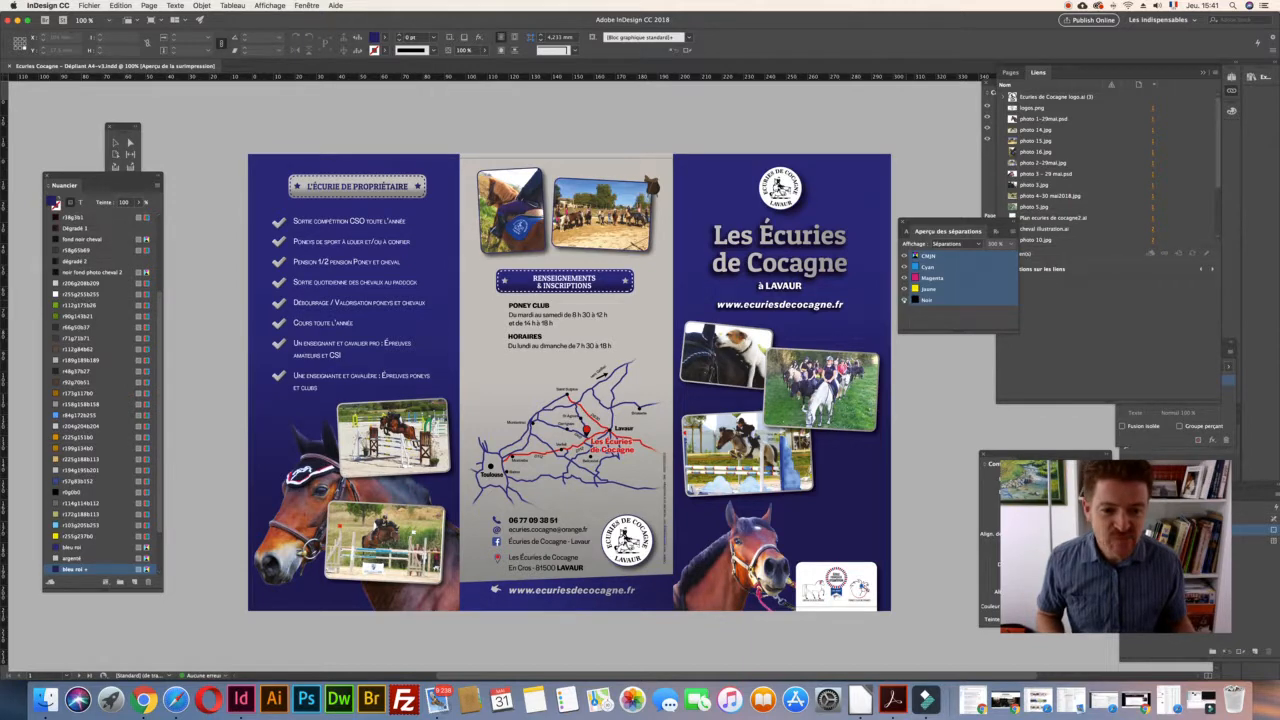
Inspect the ink plates by hiding black, yellow and magenta to isolate cyan, and turn all CMYK plates back on
left_click(904, 299)
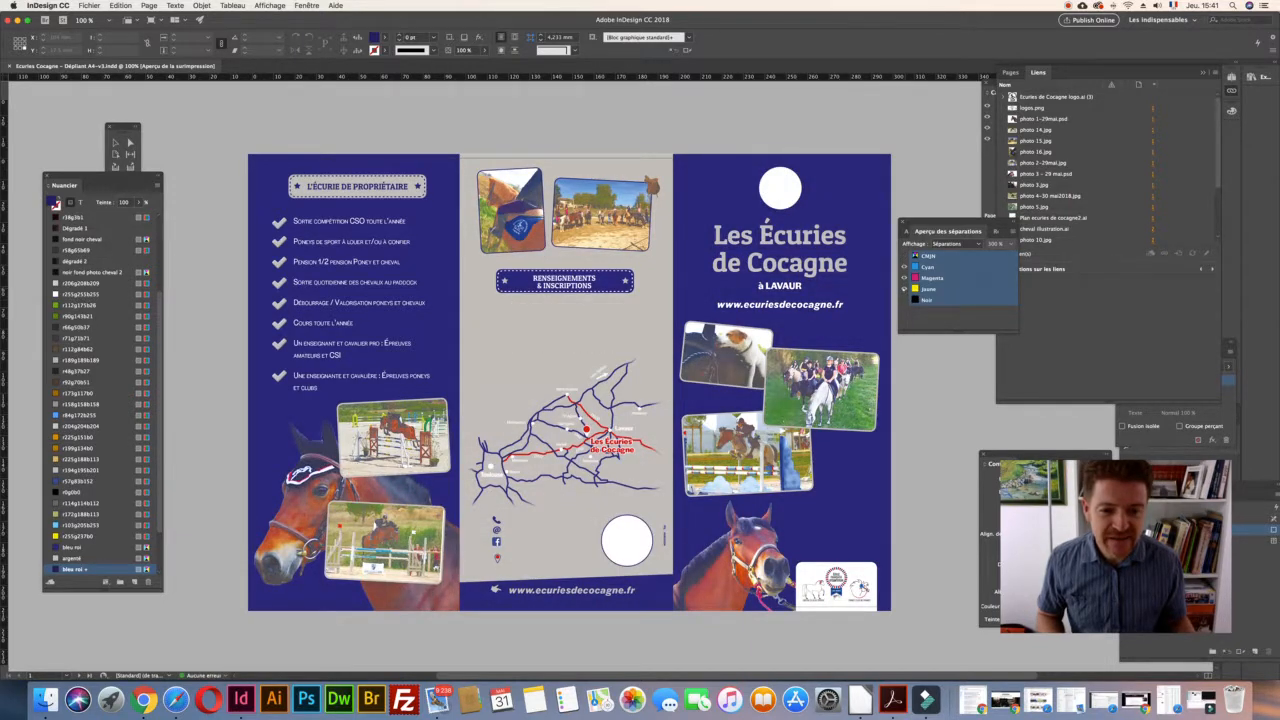
left_click(904, 288)
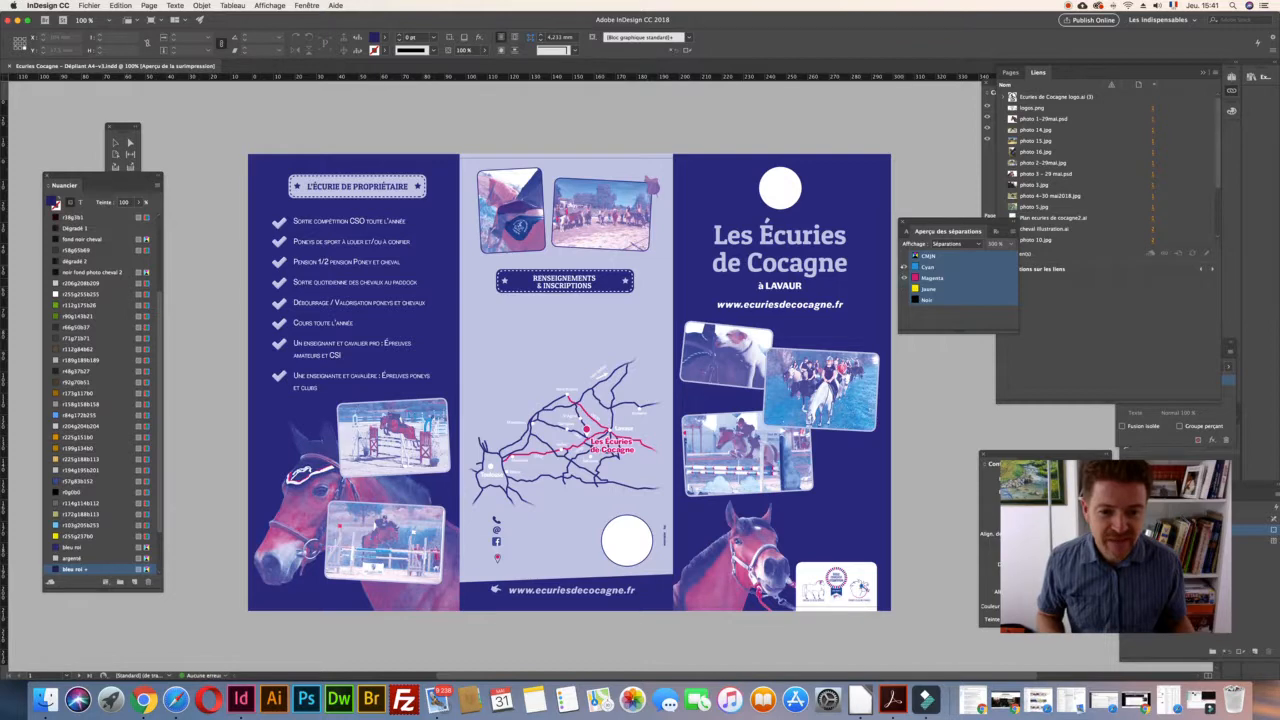
left_click(905, 267)
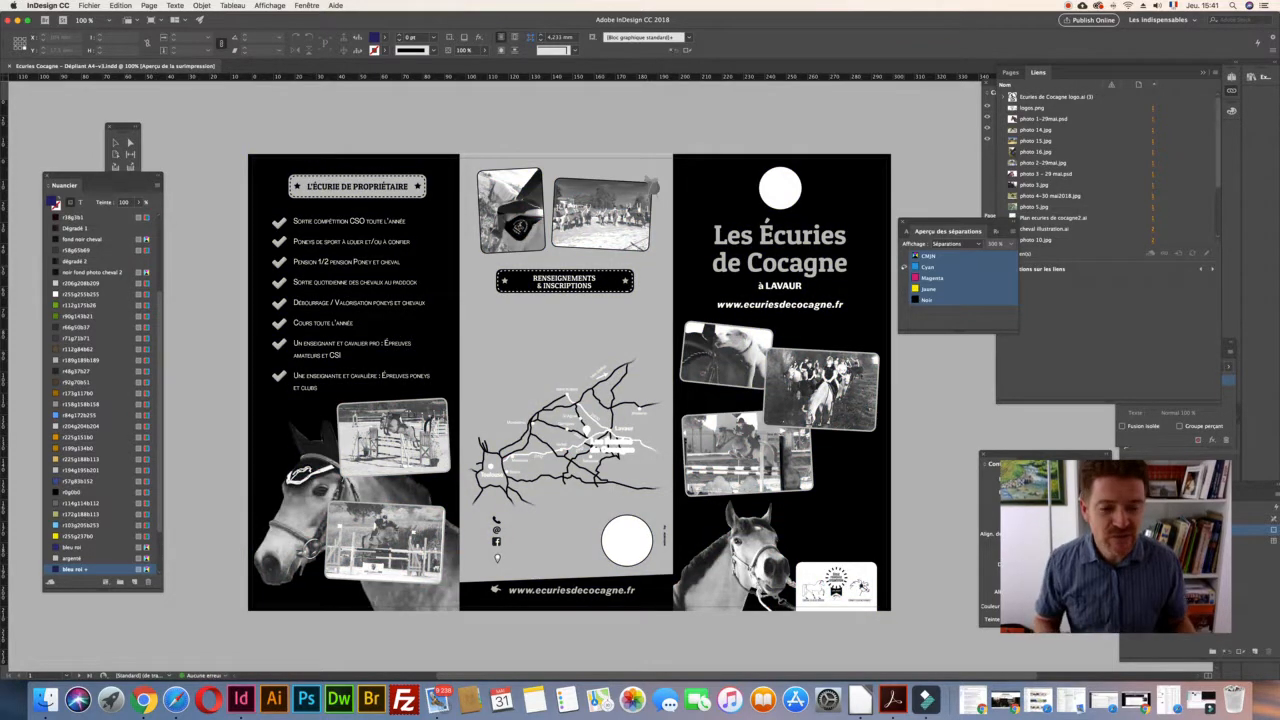
left_click(904, 256)
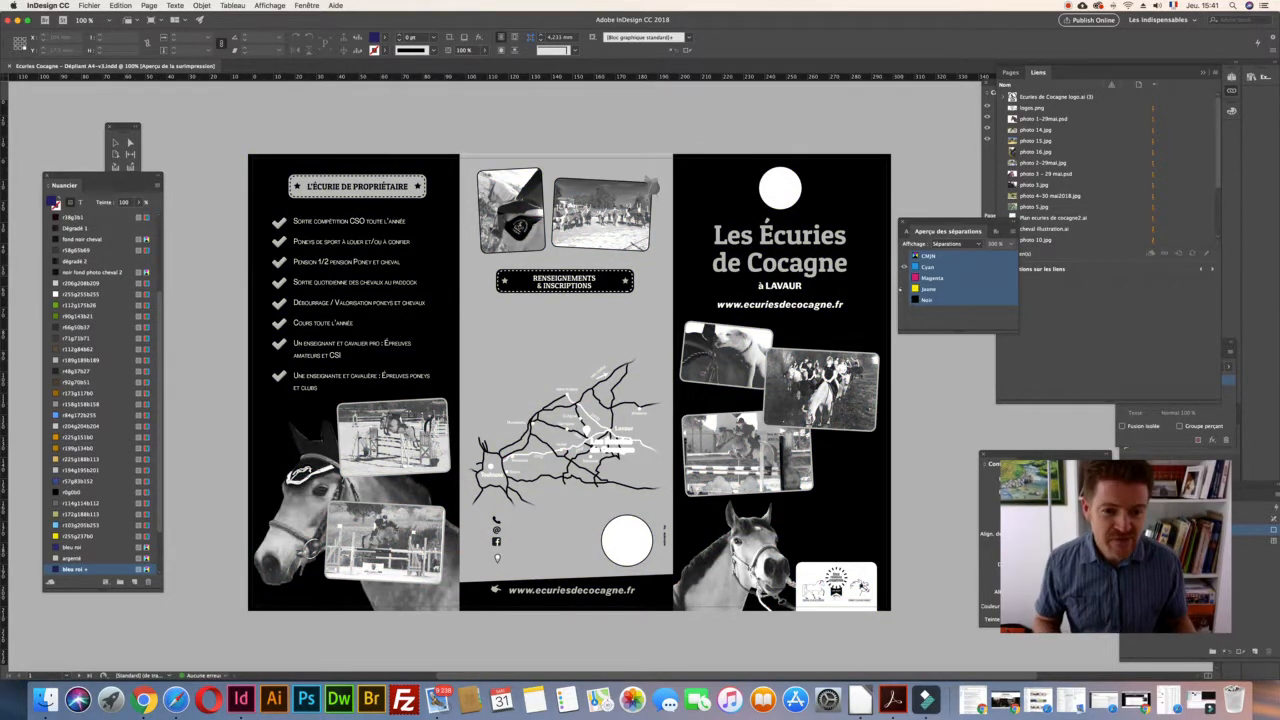
left_click(904, 289)
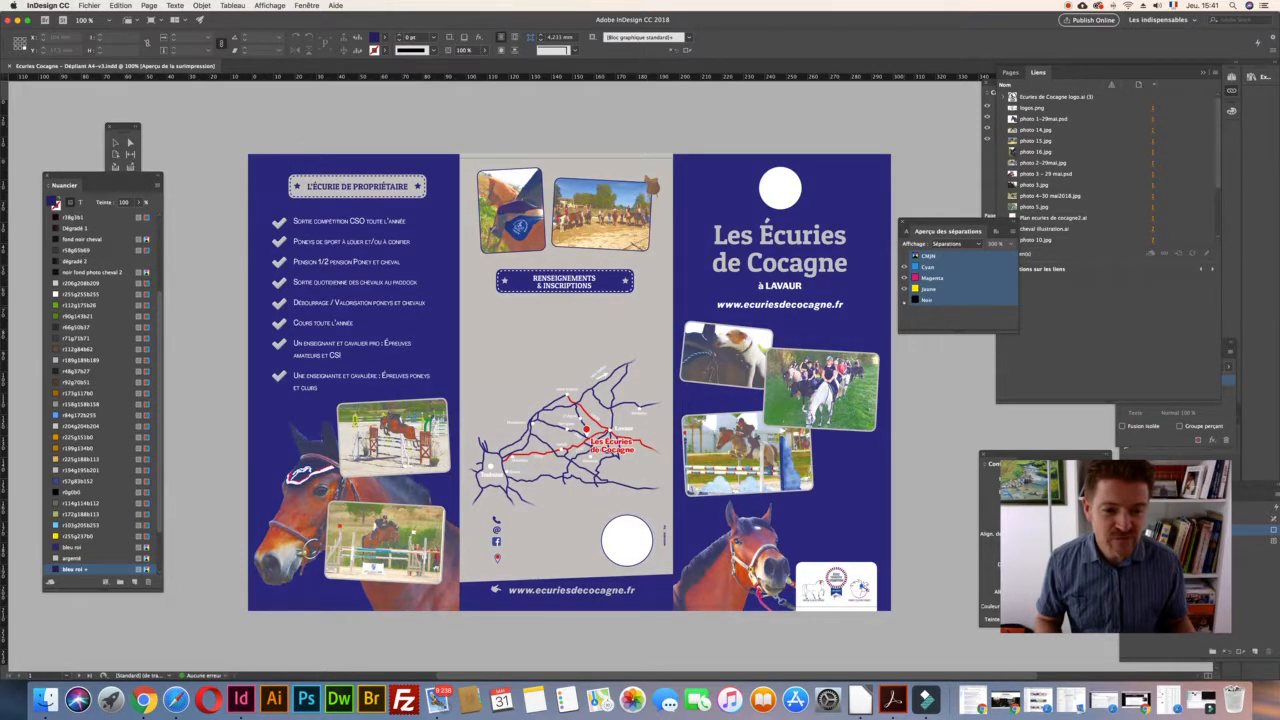
left_click(904, 300)
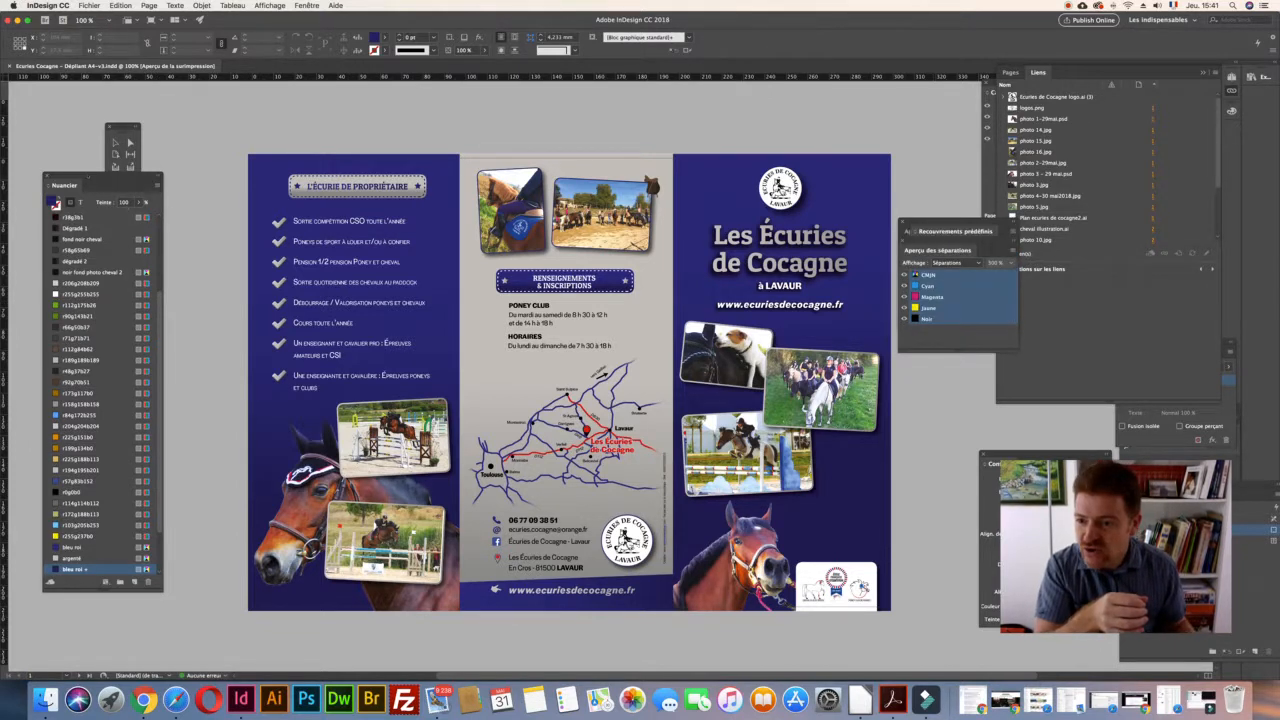
Review the document's colour swatches and select the blue background frame of the front cover
scroll(140, 420, "up", 4)
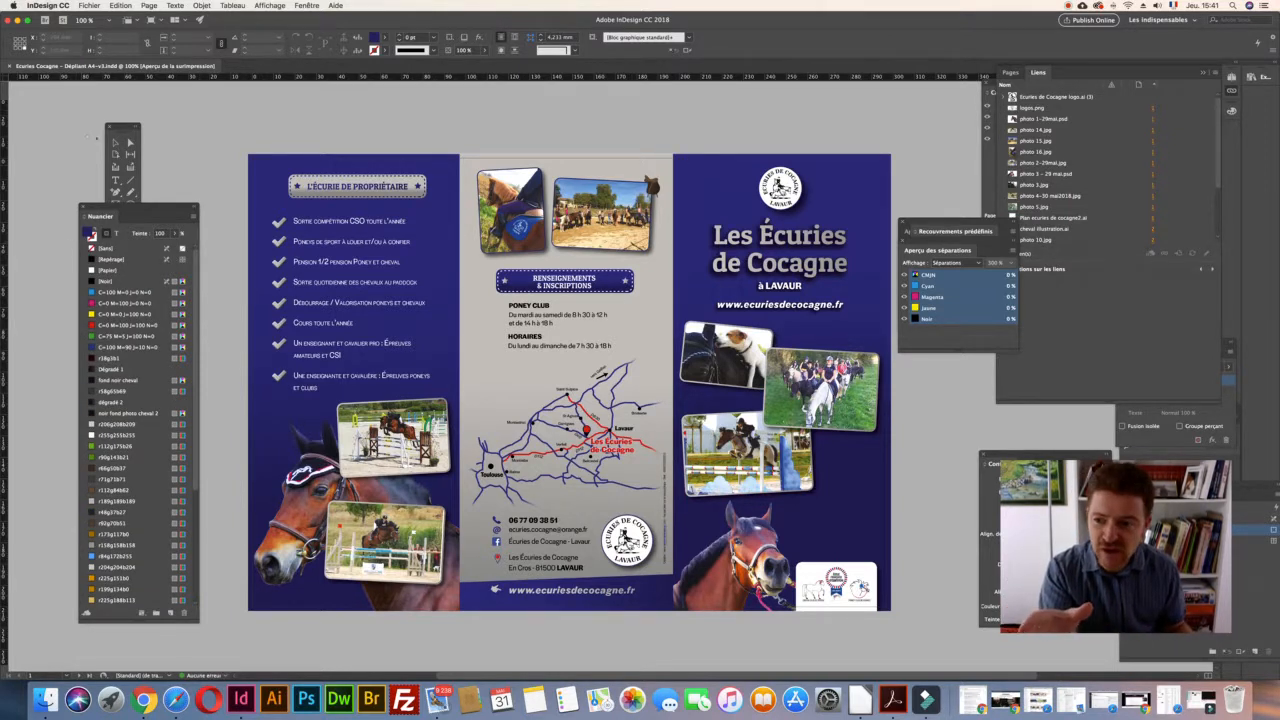
left_click(115, 142)
left_click(745, 160)
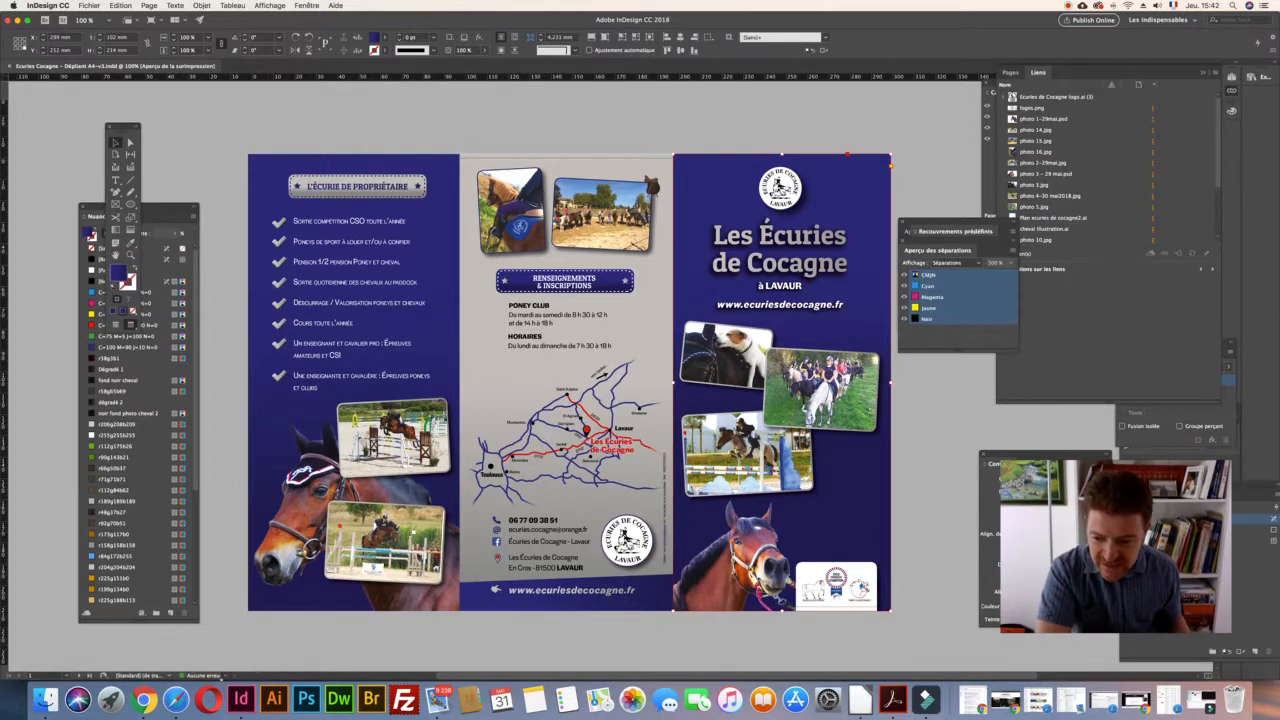
Open the preflight check (Contrôle en amont), move it over the page to examine the error list, and close it
left_click(228, 676)
left_click(270, 637)
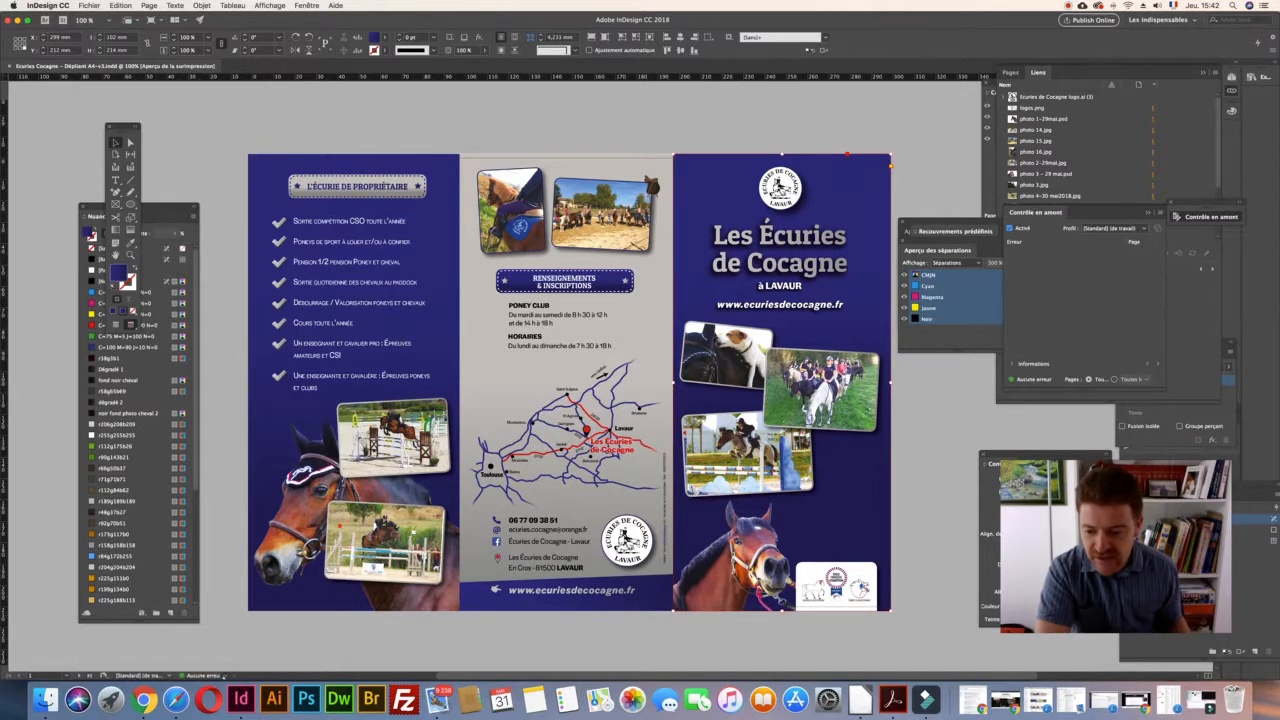
left_click(226, 676)
left_click(250, 648)
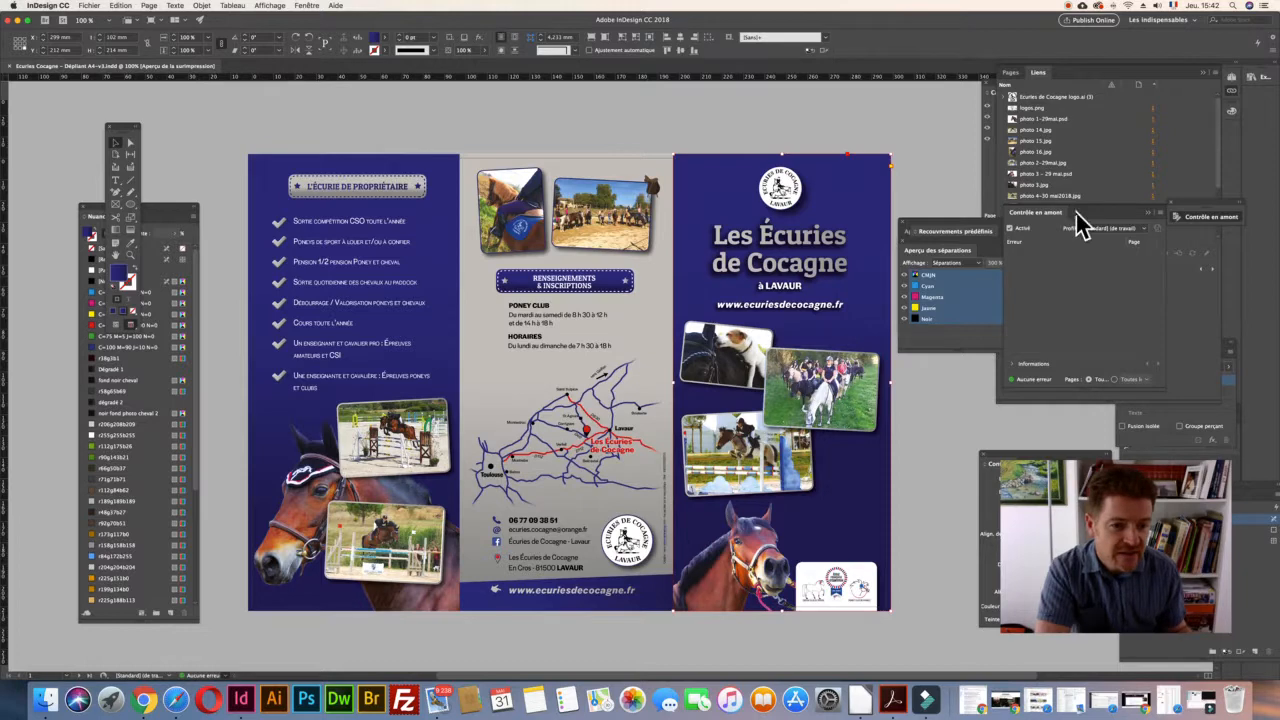
left_click_drag(1080, 223, 781, 427)
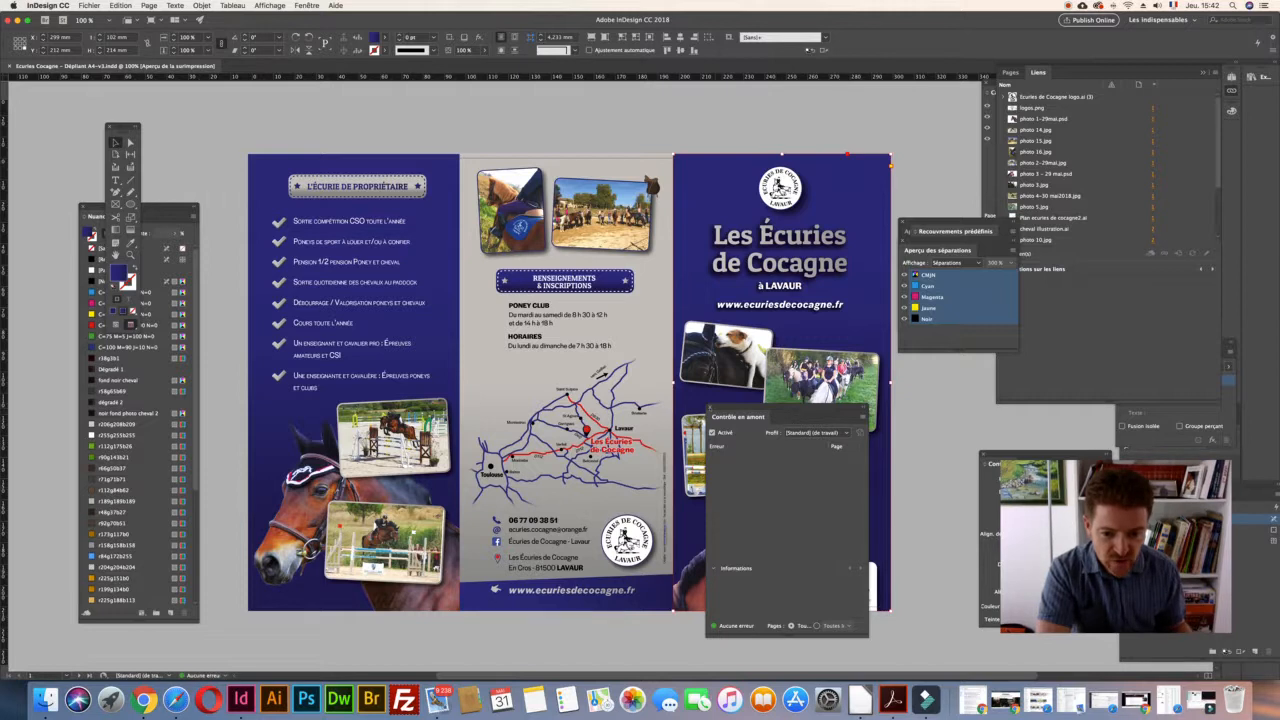
key("super+alt+shift+f")
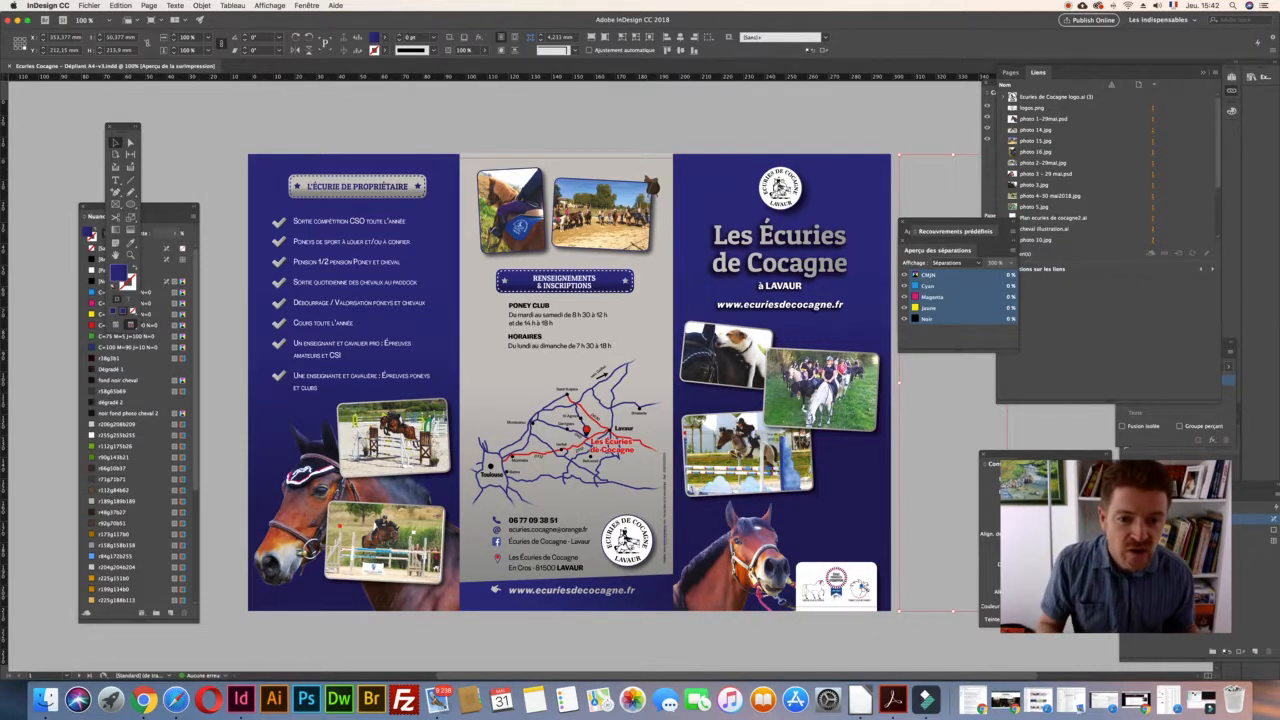
Select the round logo on the front cover to check its link information and ink percentages, and deselect it
left_click(782, 189)
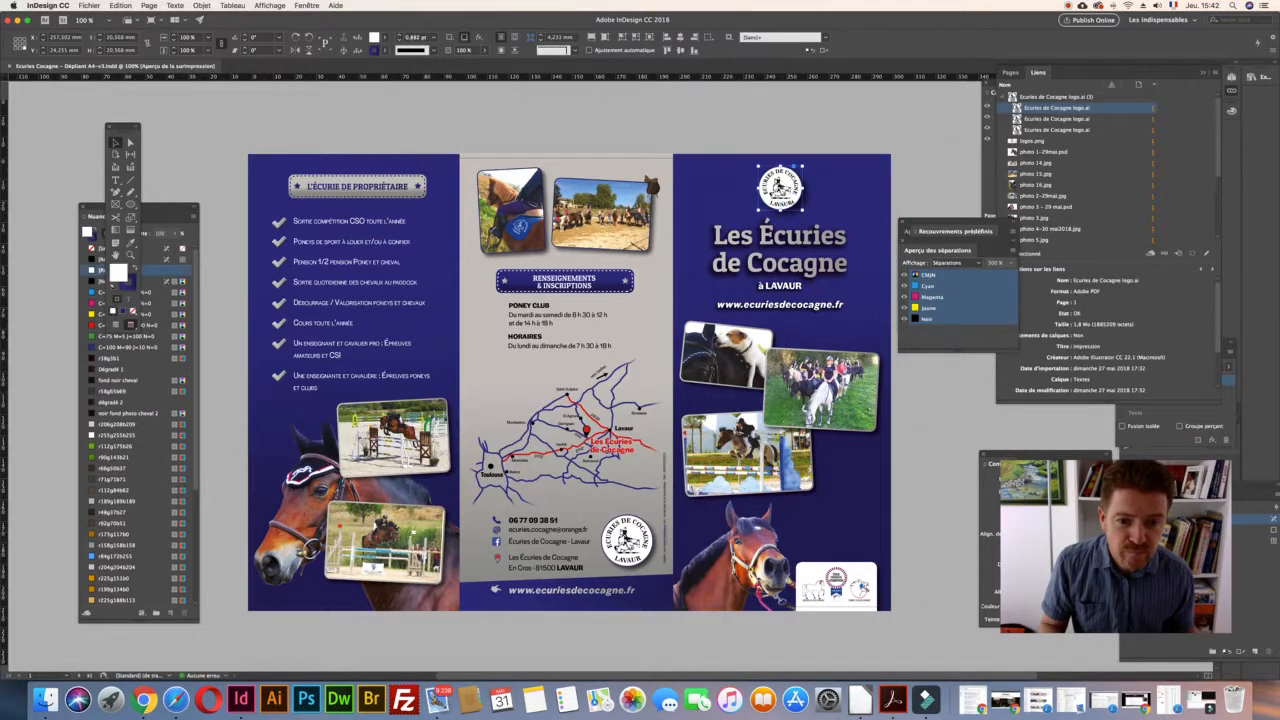
mouse_move(796, 201)
left_mouse_down()
mouse_move(770, 201)
mouse_move(799, 201)
mouse_move(788, 201)
left_mouse_up()
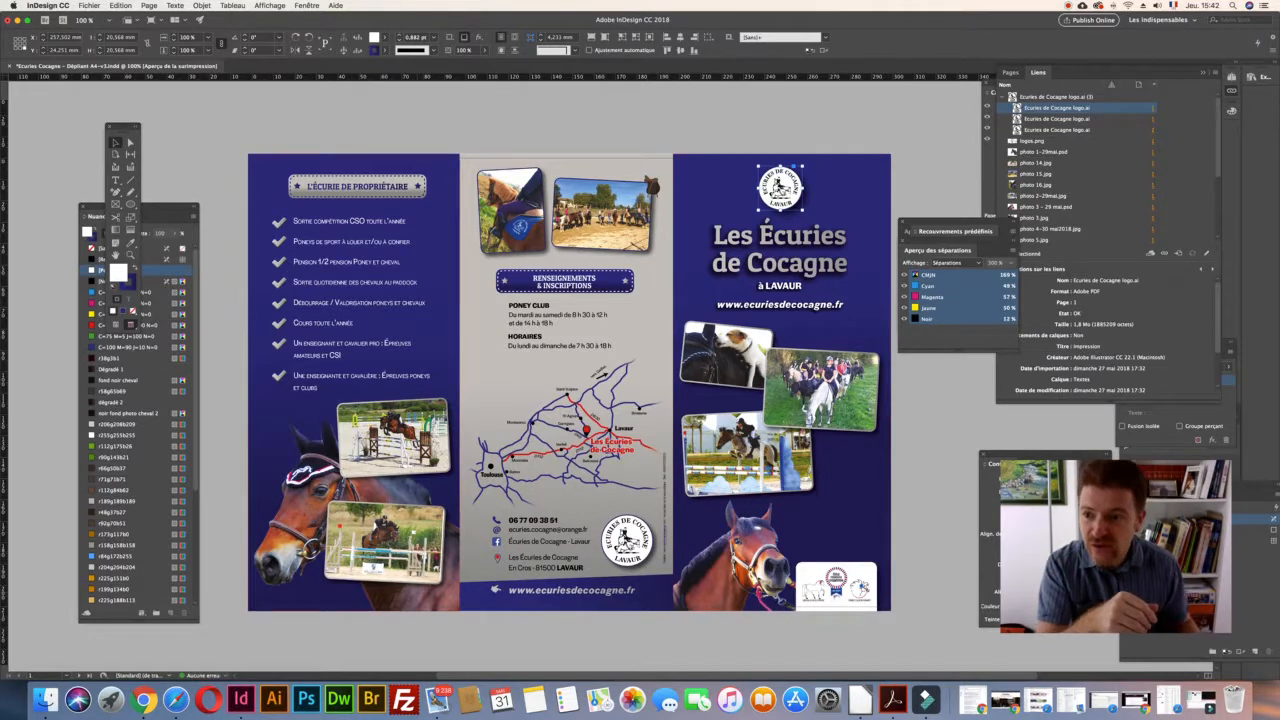
left_click(151, 20)
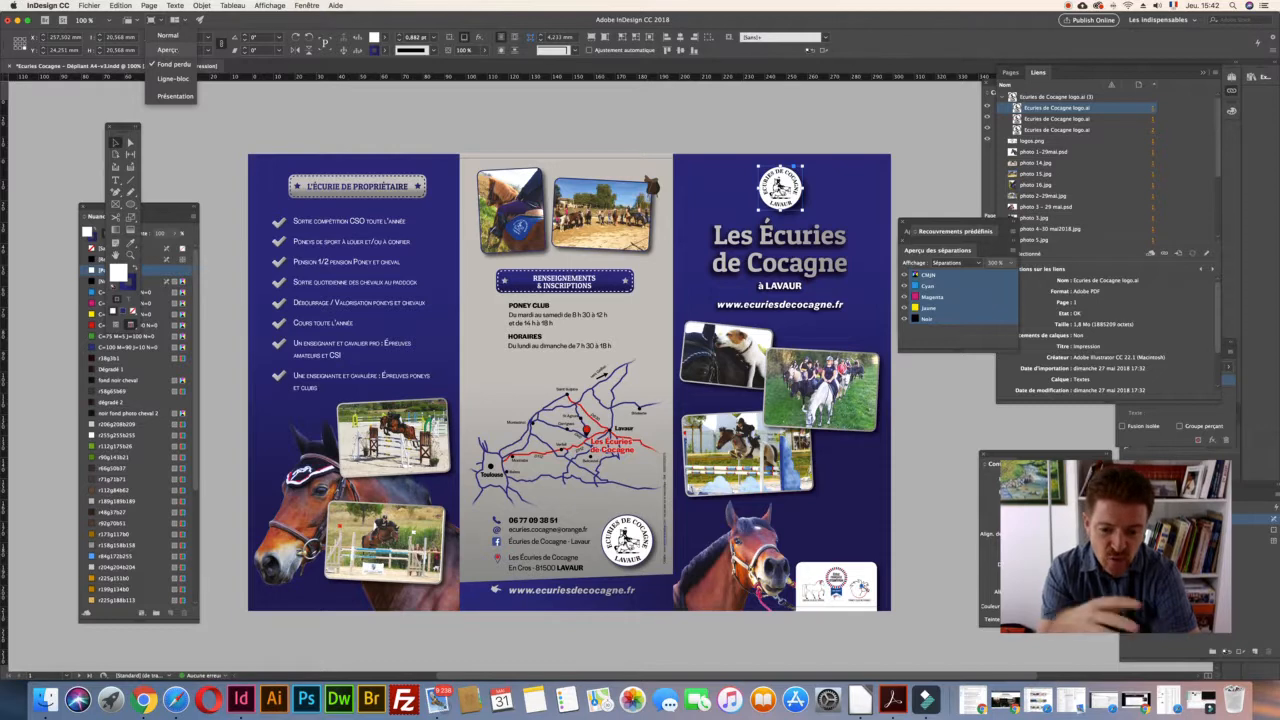
left_click(312, 117)
left_click(312, 117)
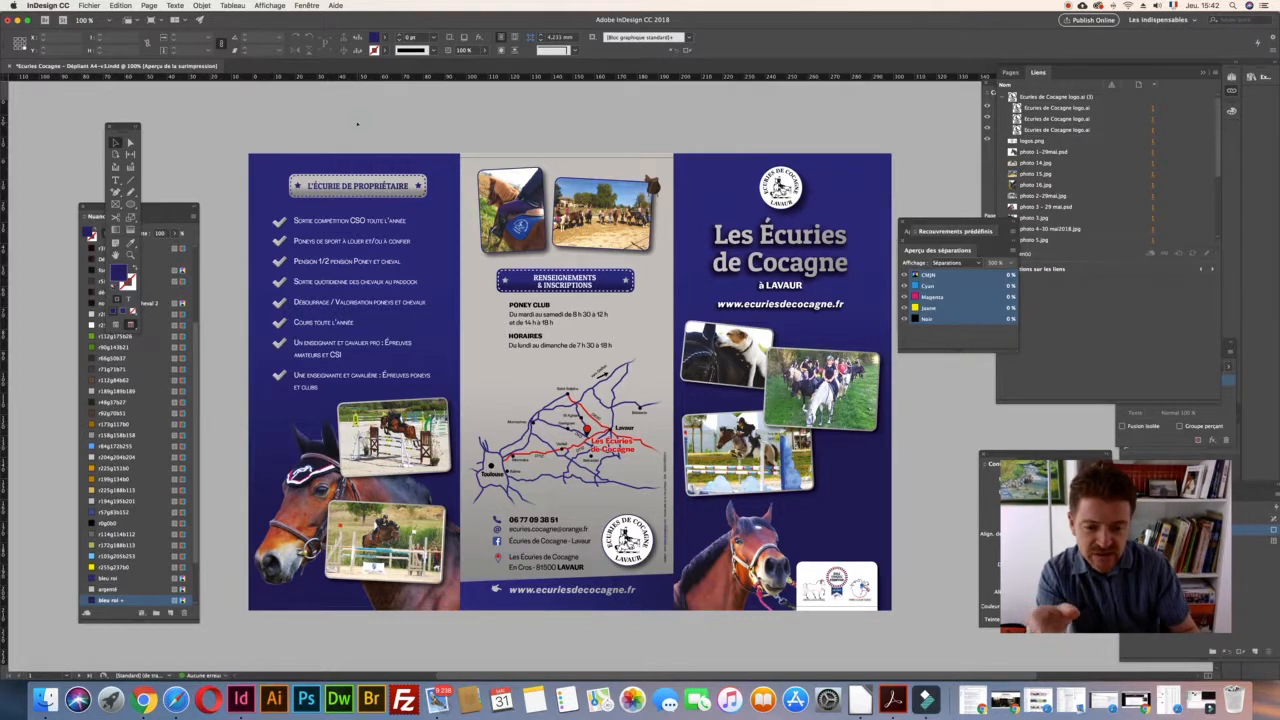
Look over the inside spread on page 2 and return to the outer spread on page 1
key("Page_Down")
key("Page_Up")
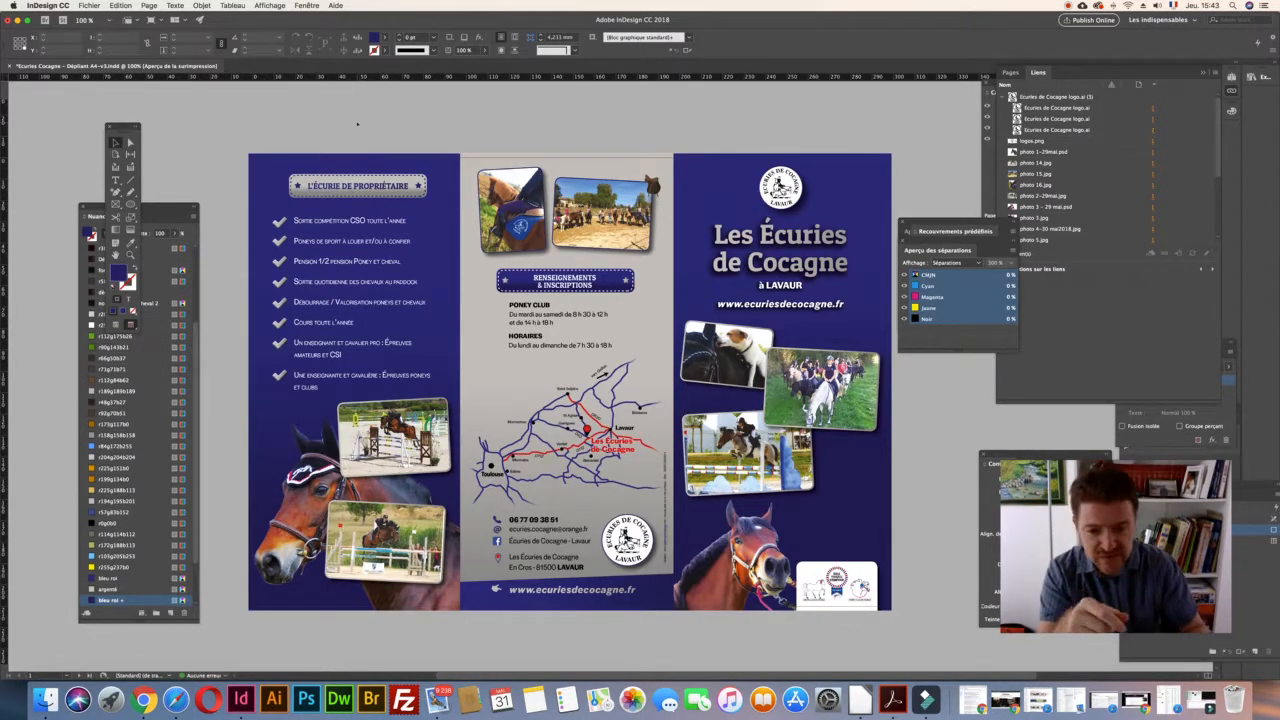
key("Page_Down")
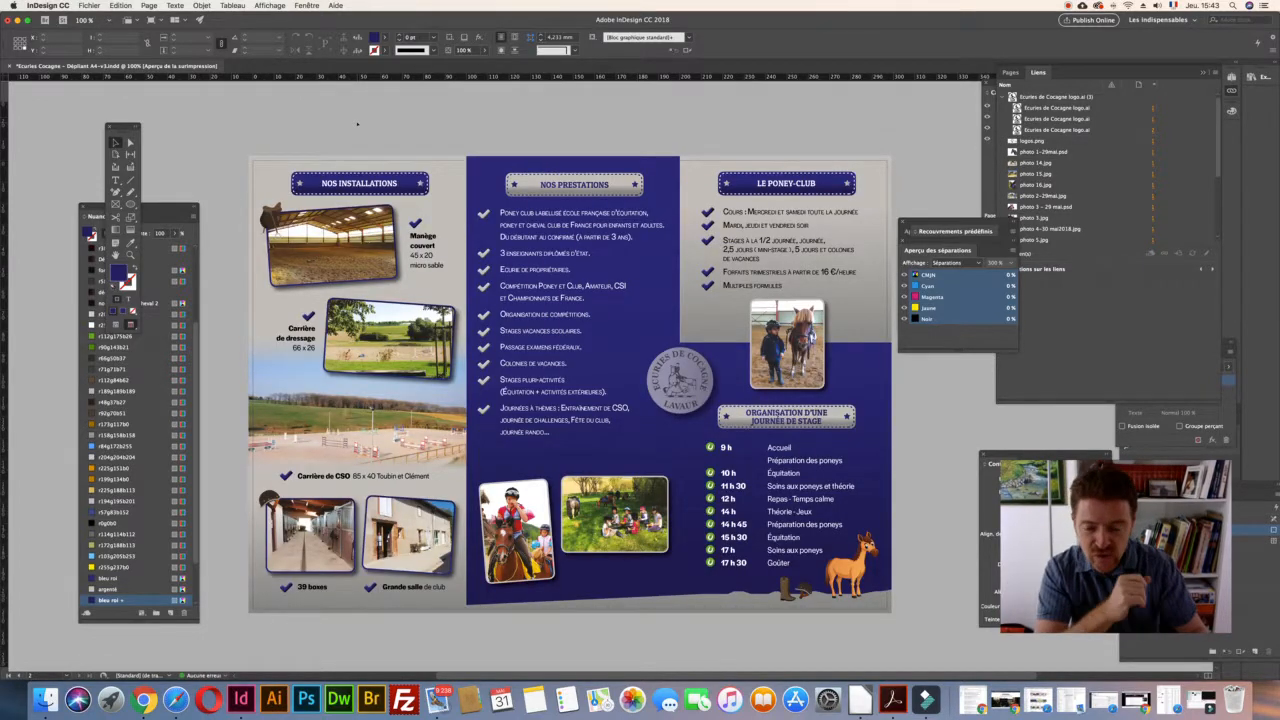
key("Page_Up")
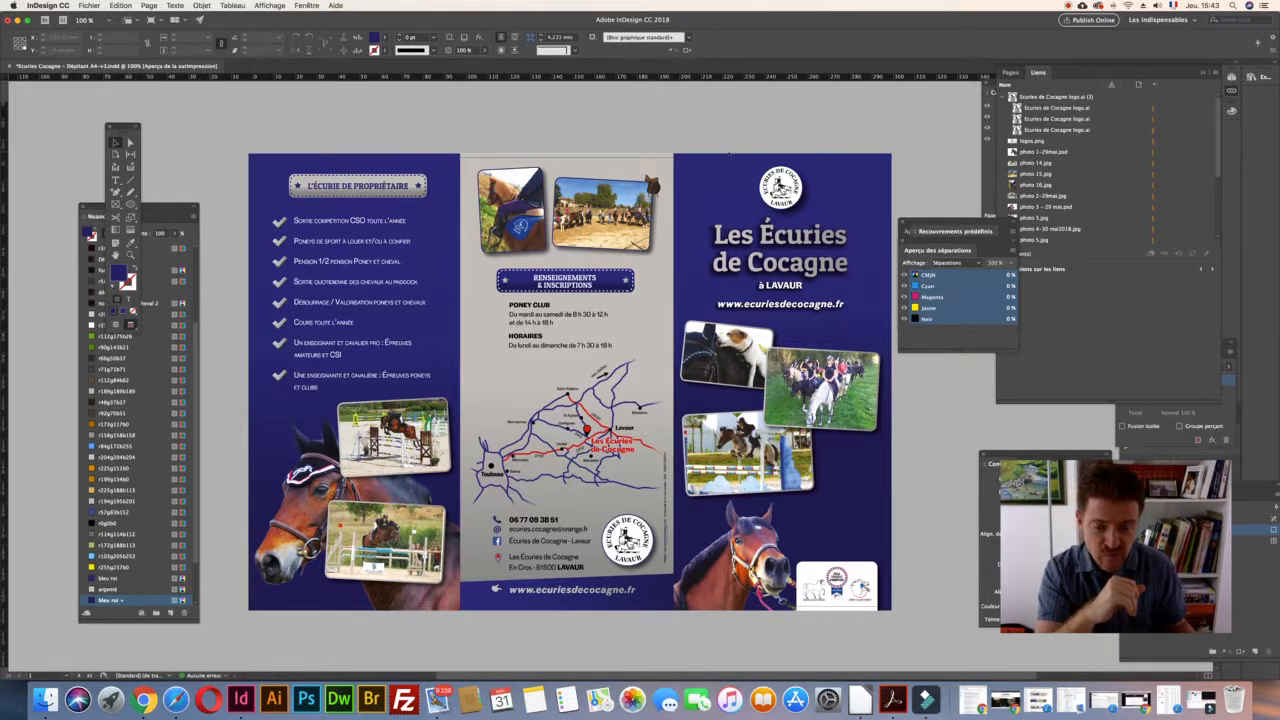
Zoom in on the front cover, compare its edges in the Aperçu and Fond perdu screen modes, and look across the outer panels
key("z")
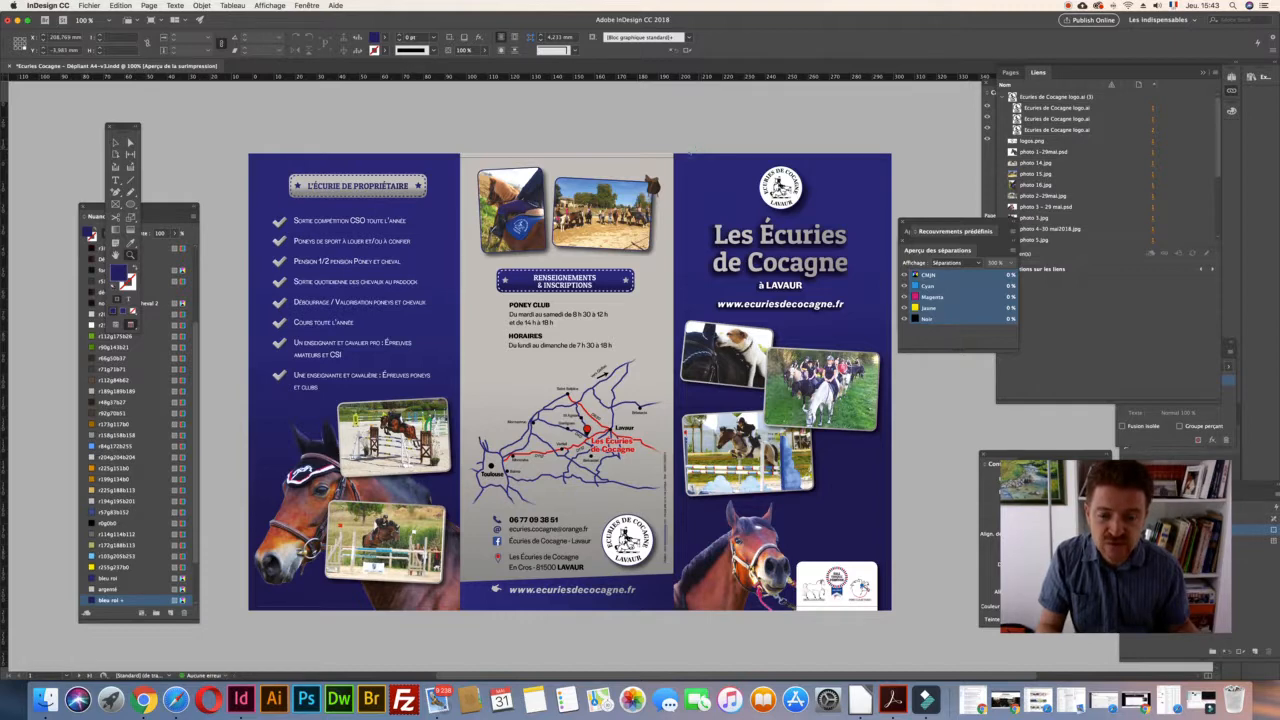
left_click(690, 152)
left_click(405, 182)
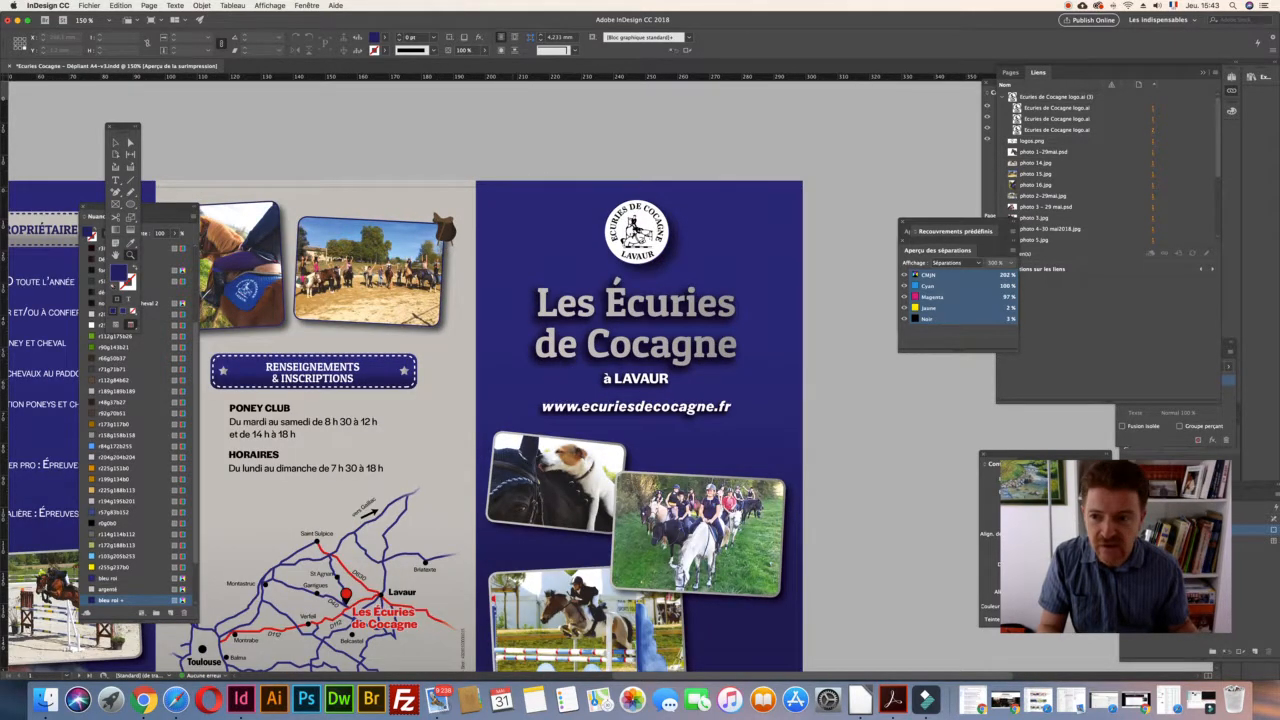
left_click(178, 19)
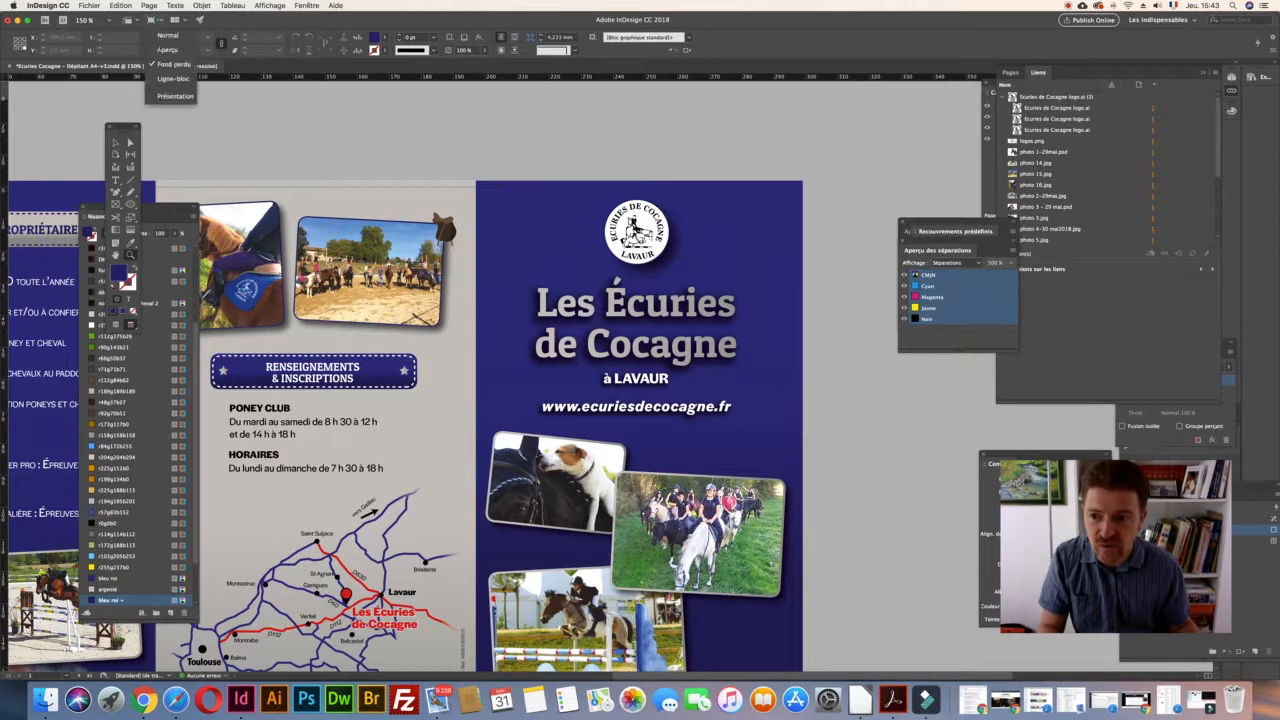
left_click(168, 49)
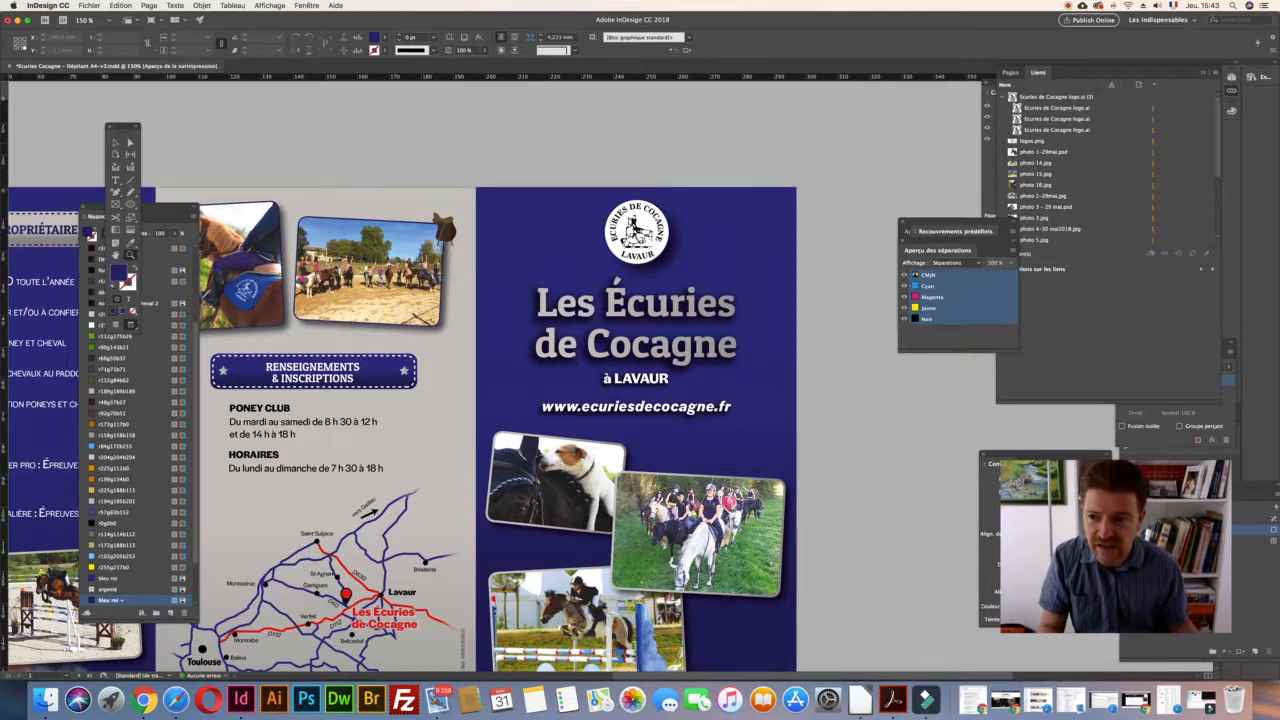
left_click(151, 20)
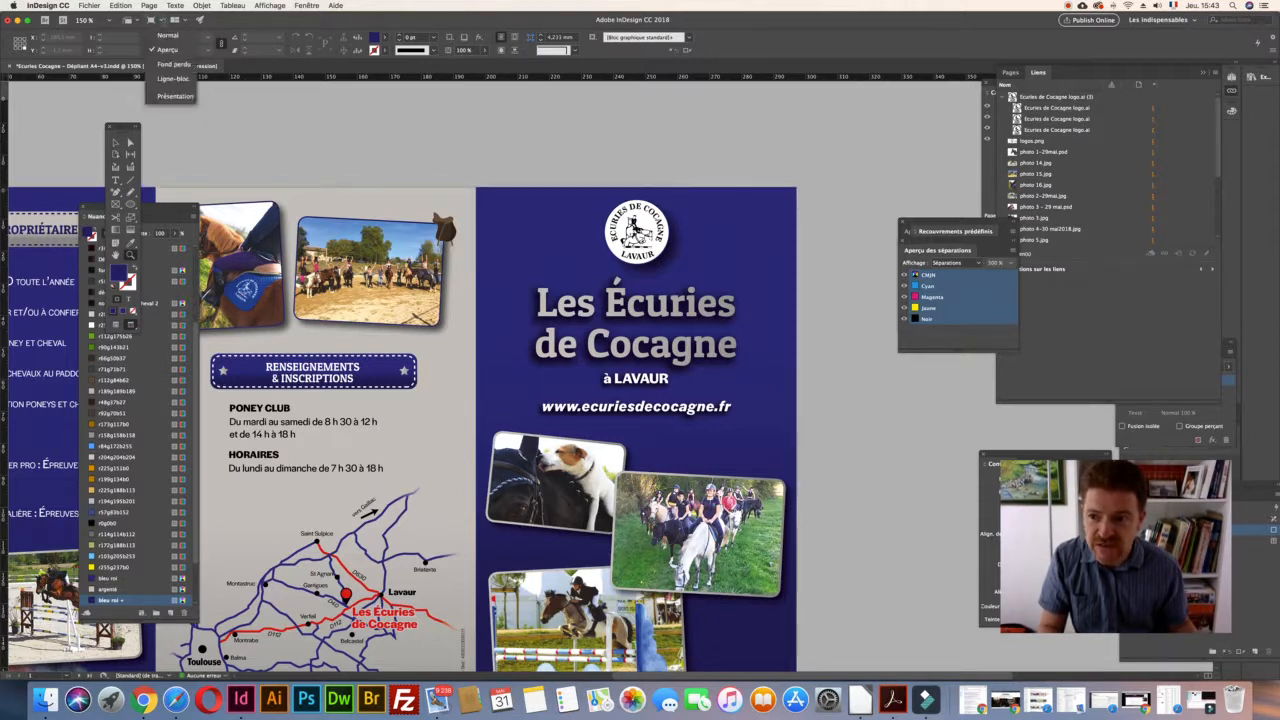
left_click(173, 64)
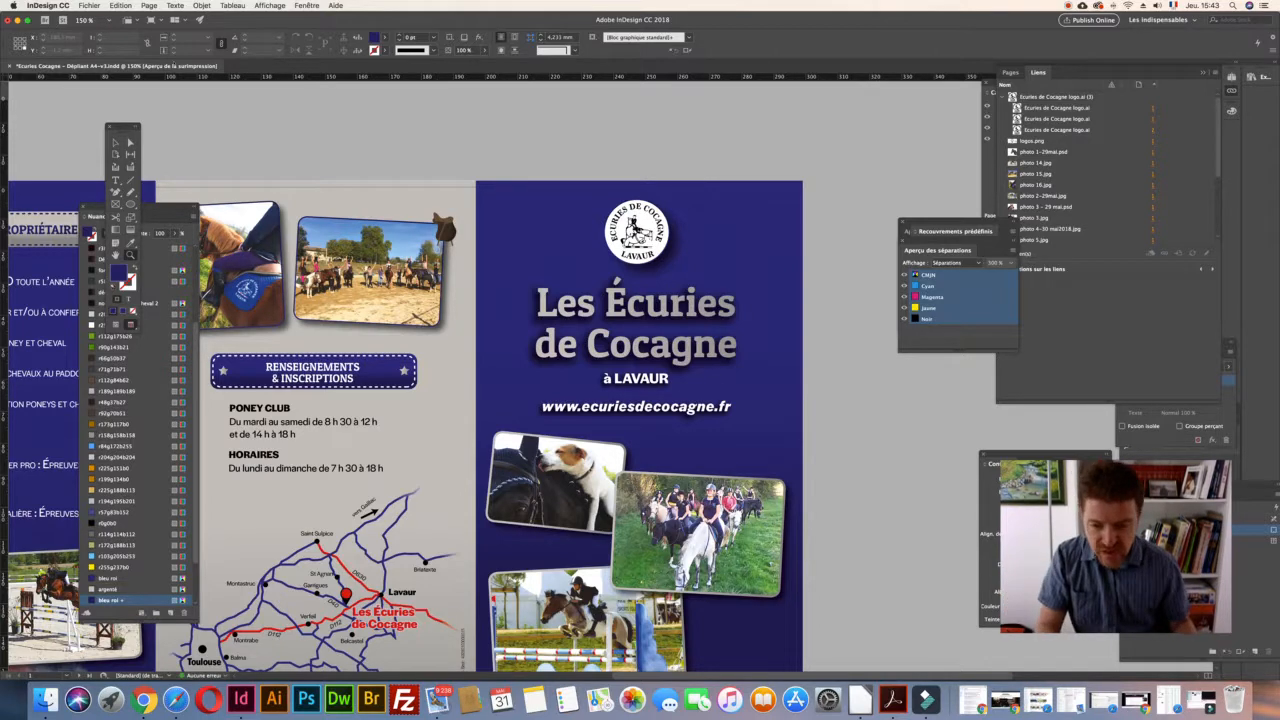
scroll(490, 420, "left", 6)
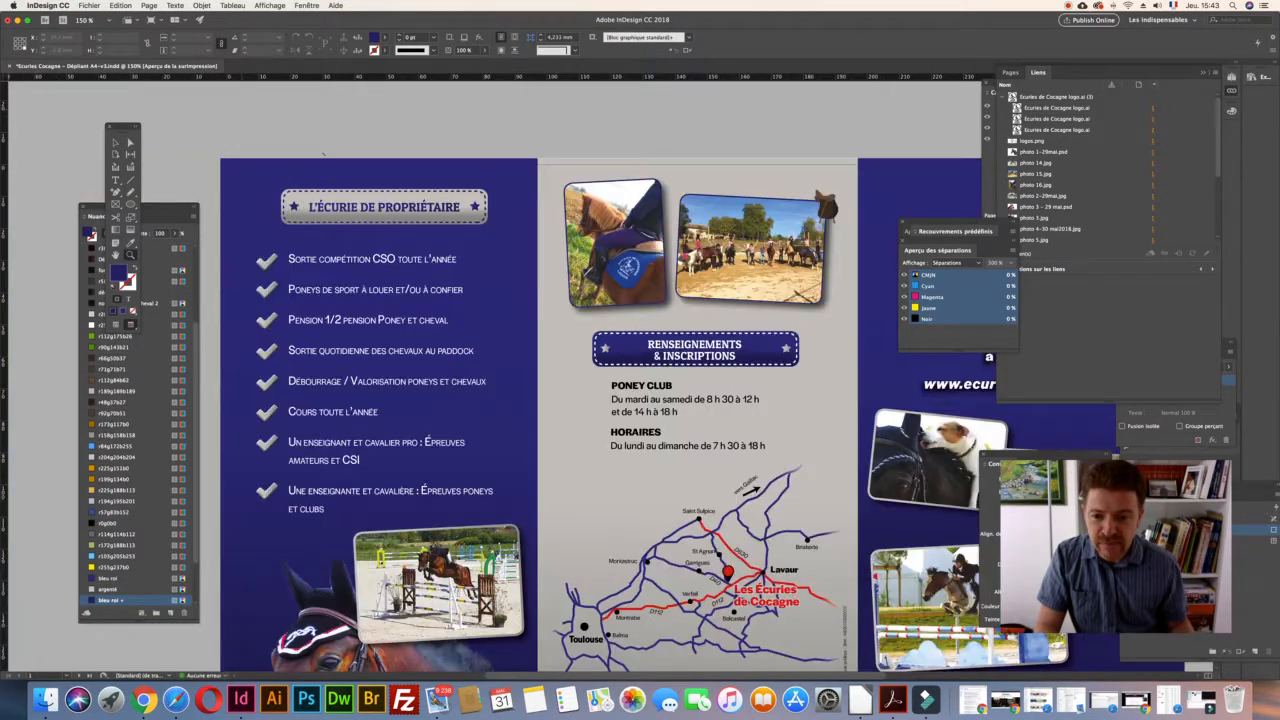
scroll(490, 420, "left", 3)
scroll(540, 415, "left", 1)
scroll(540, 415, "right", 3)
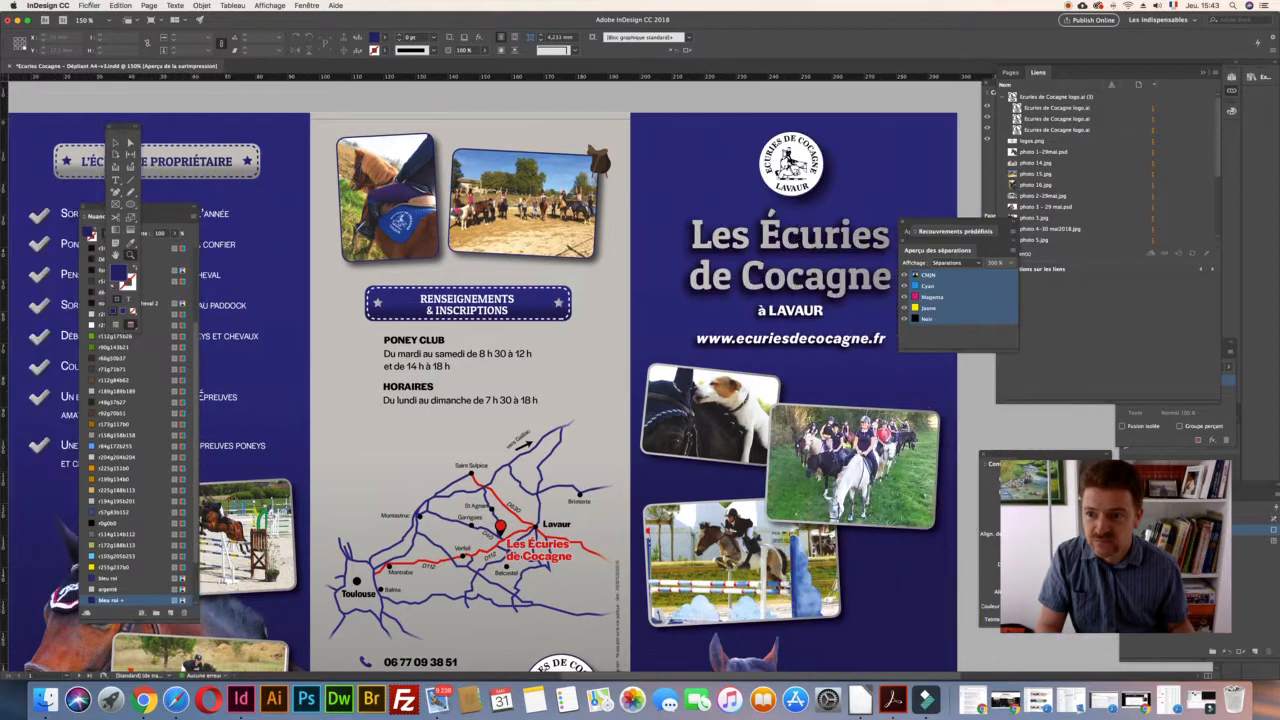
Start a PDF export with the [Qualité optimale] preset and create a "PDF HD" folder for it inside ECURIES DE COCAGNE
left_click(90, 6)
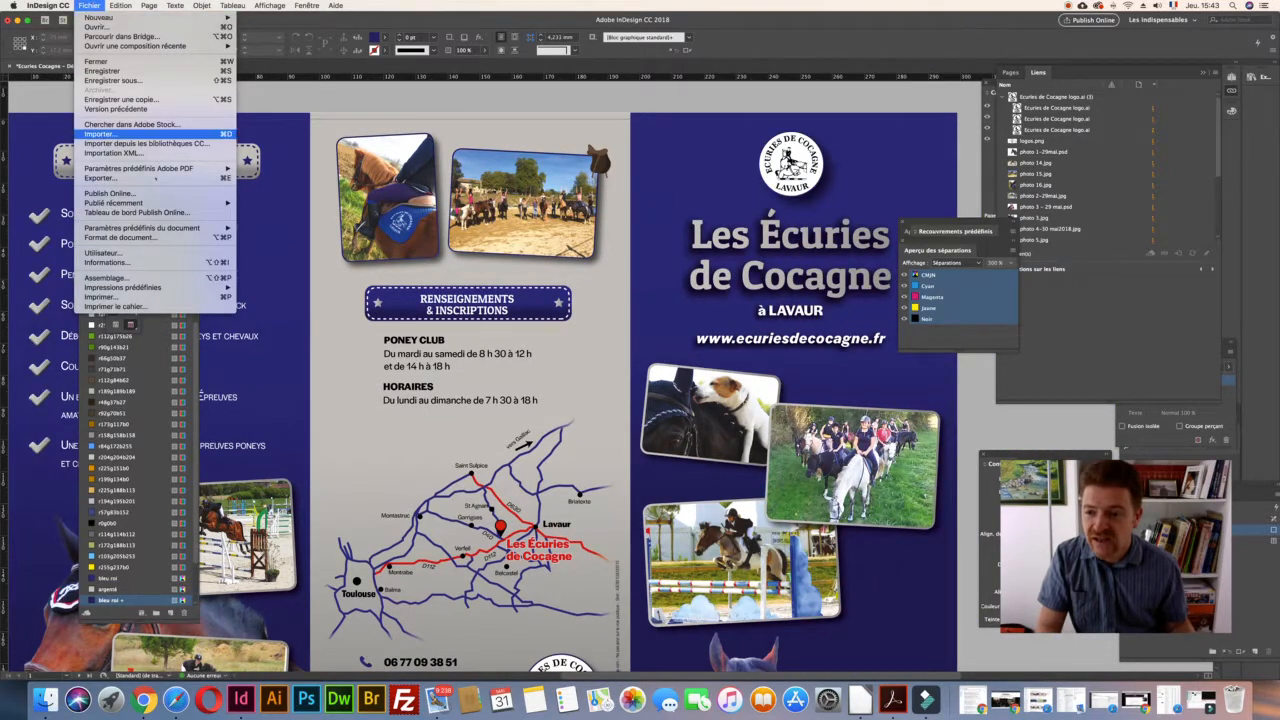
mouse_move(150, 168)
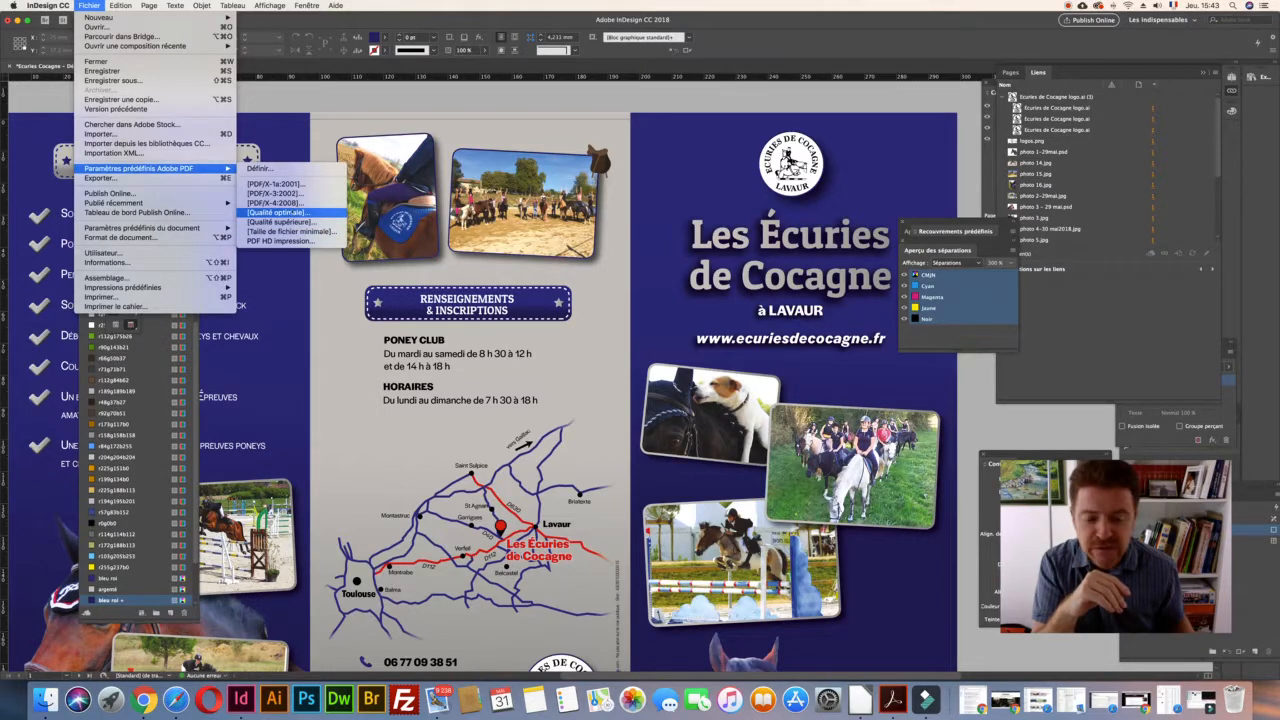
left_click(290, 212)
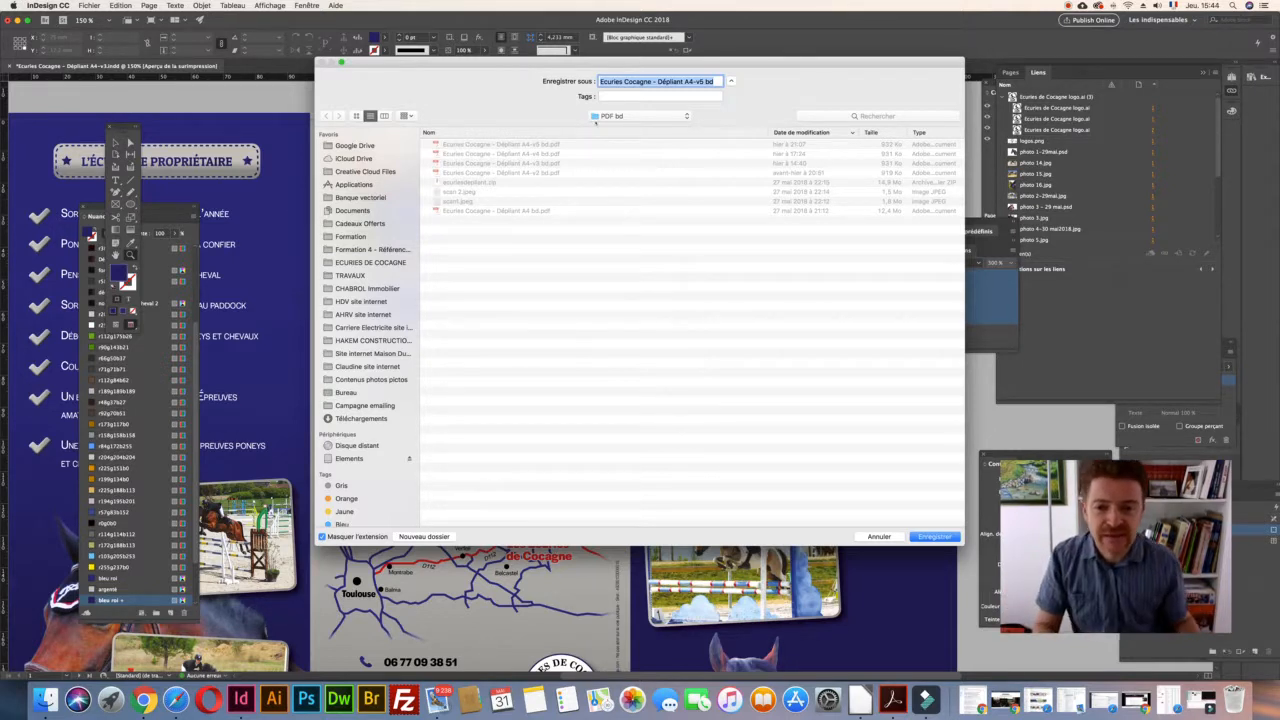
left_click(615, 116)
left_click(611, 128)
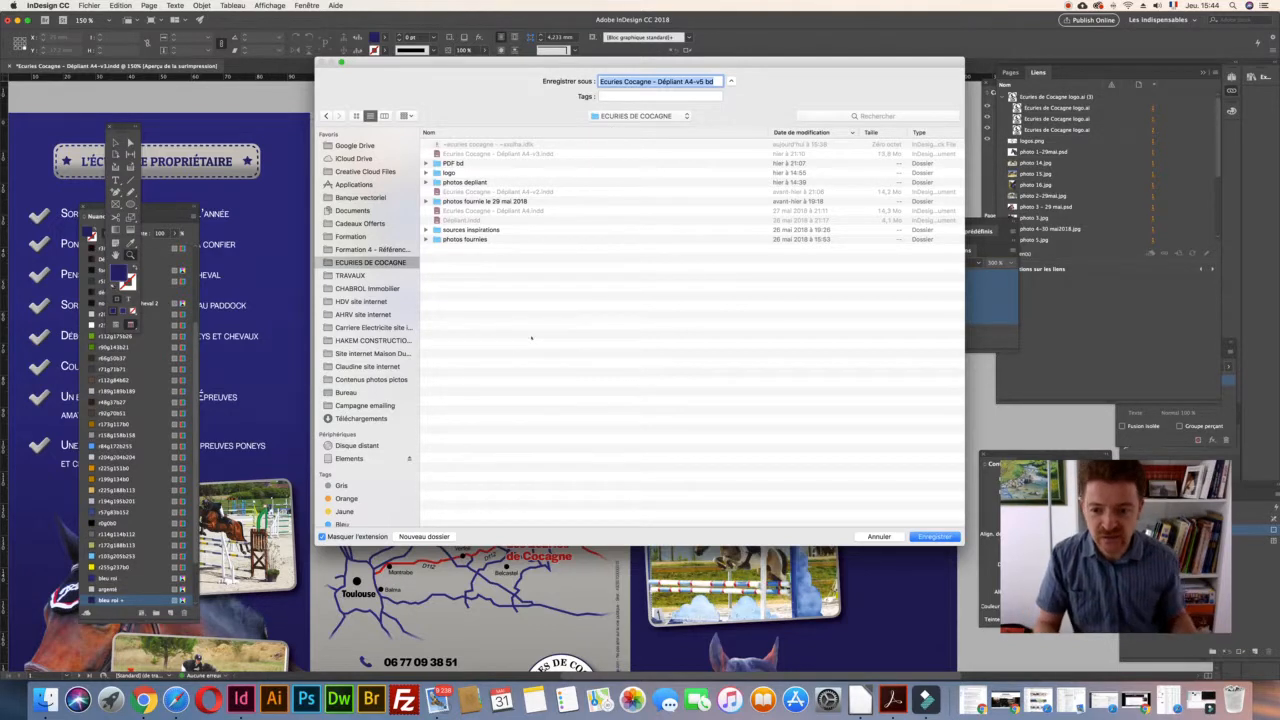
left_click(425, 537)
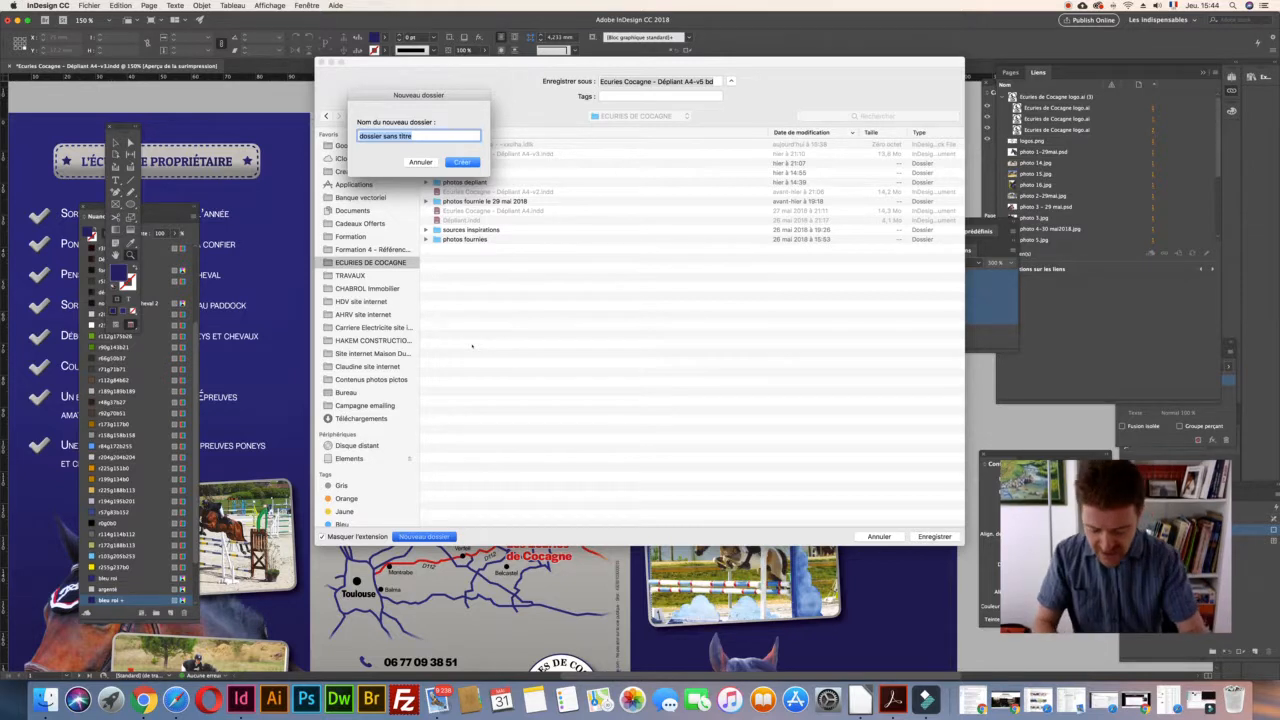
type("pDF HD")
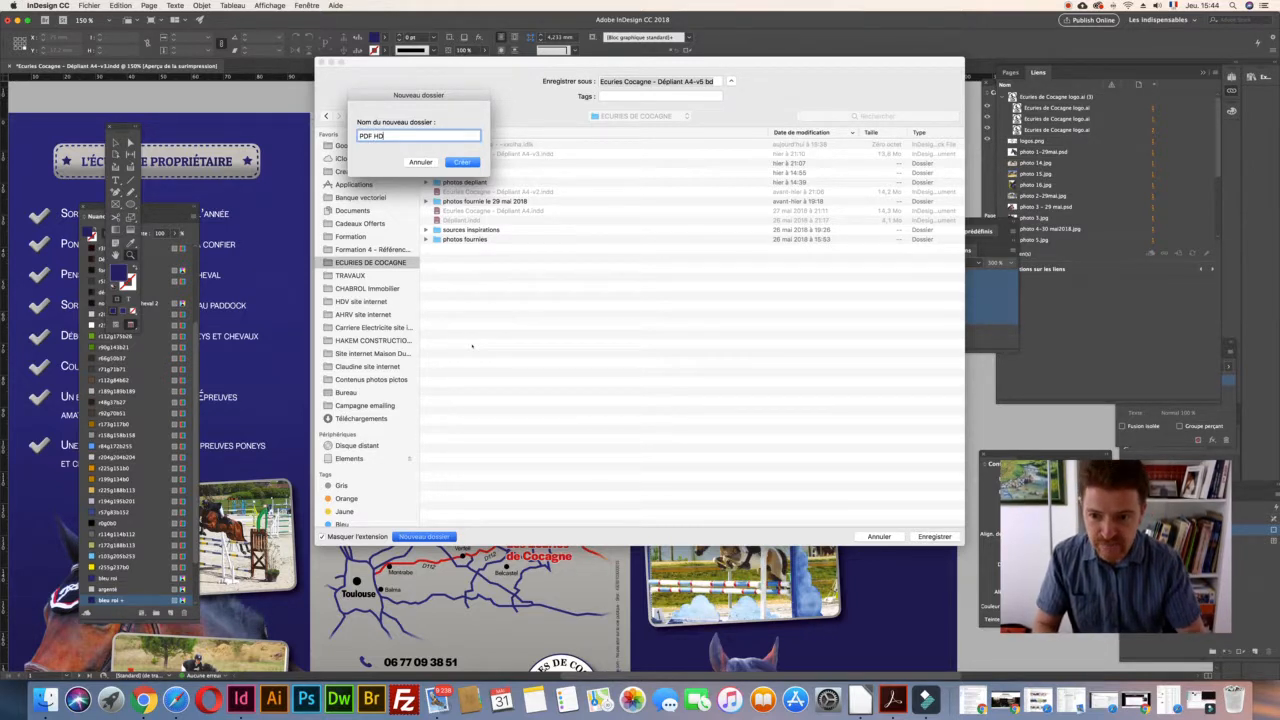
key("Return")
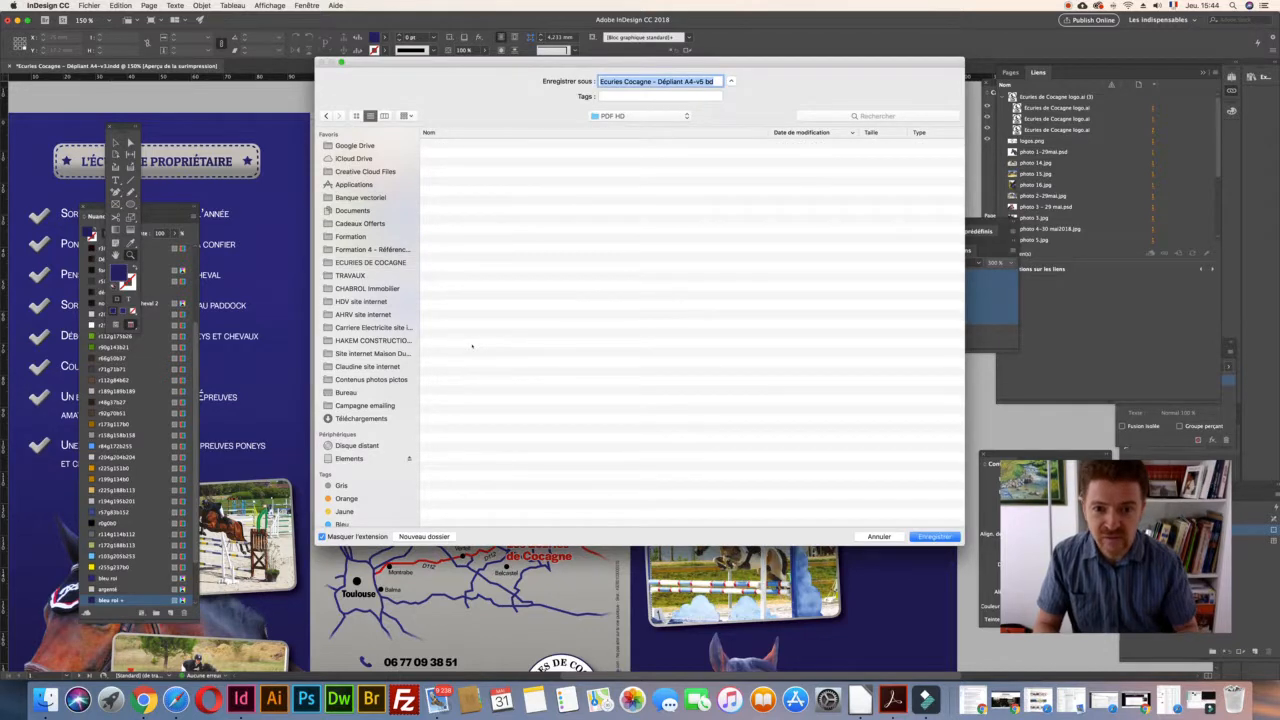
Name the exported file "Ecuries Cocagne - Dépliant A4-v5 HD" and proceed to the PDF export options
key("Right")
key("BackSpace")
key("BackSpace")
type("HD")
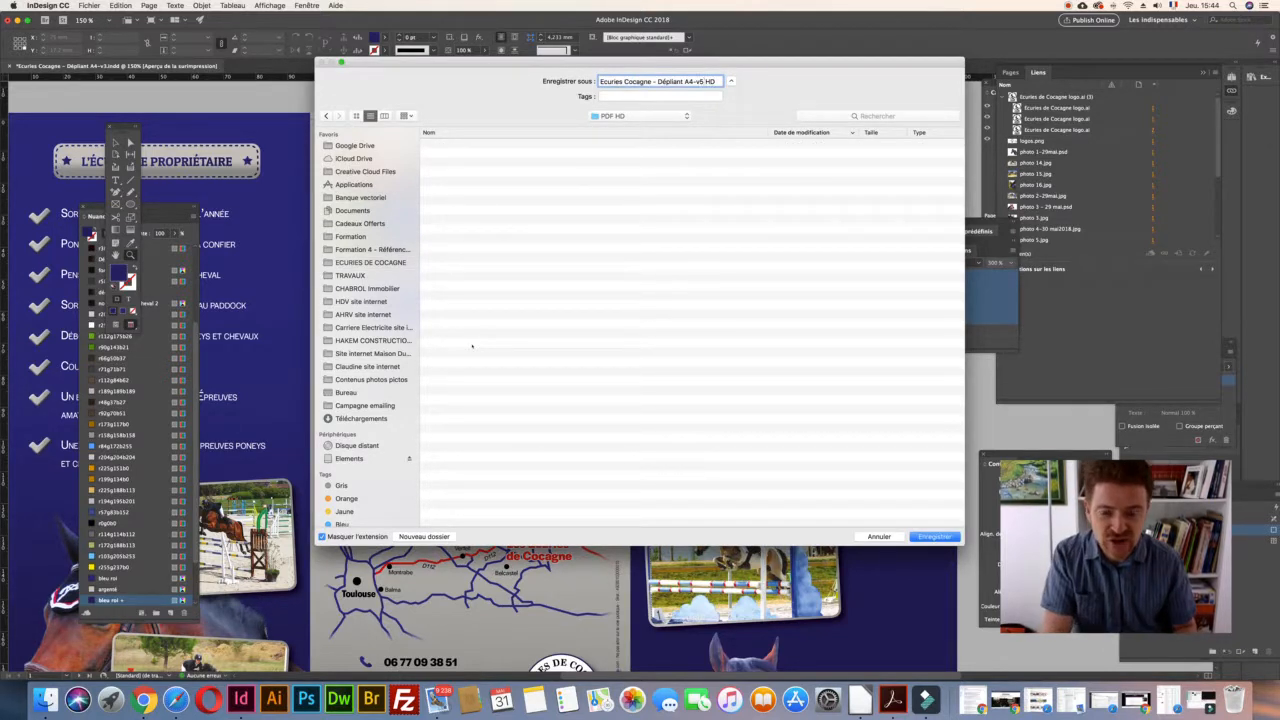
key("Return")
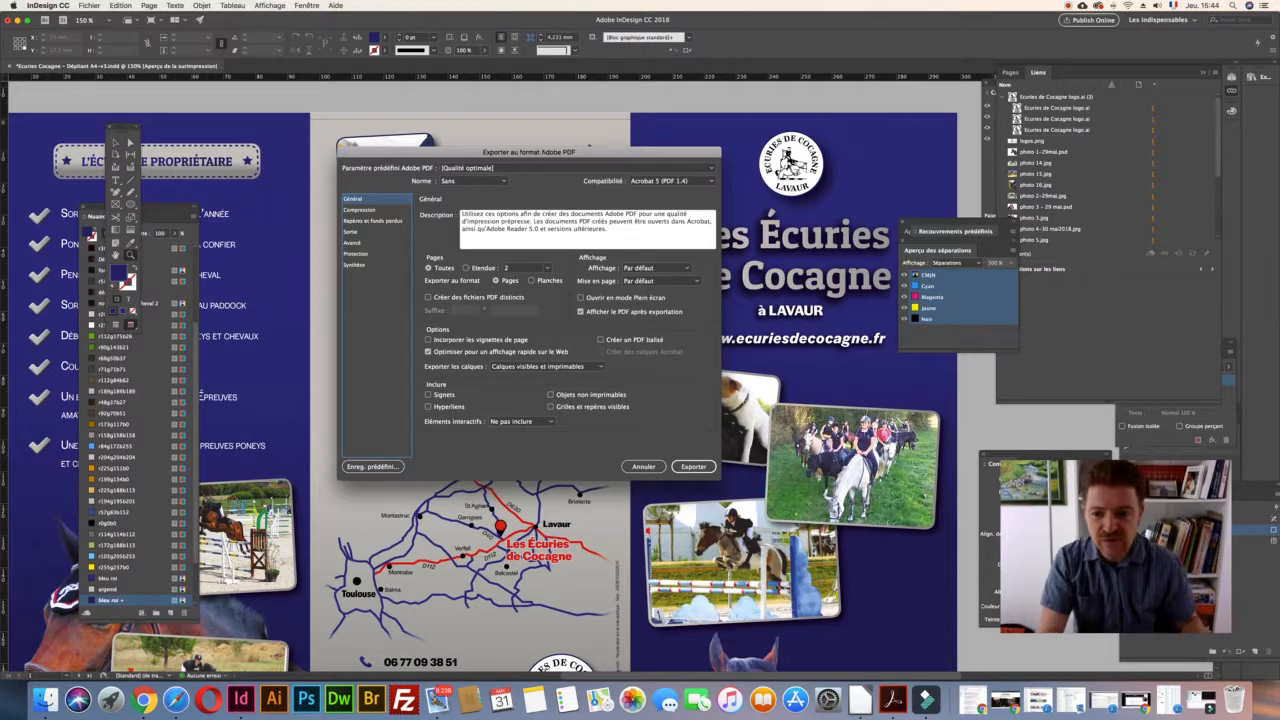
Choose export by page range (Etendue) and set the bleed to 2 mm on all four sides
left_click(466, 268)
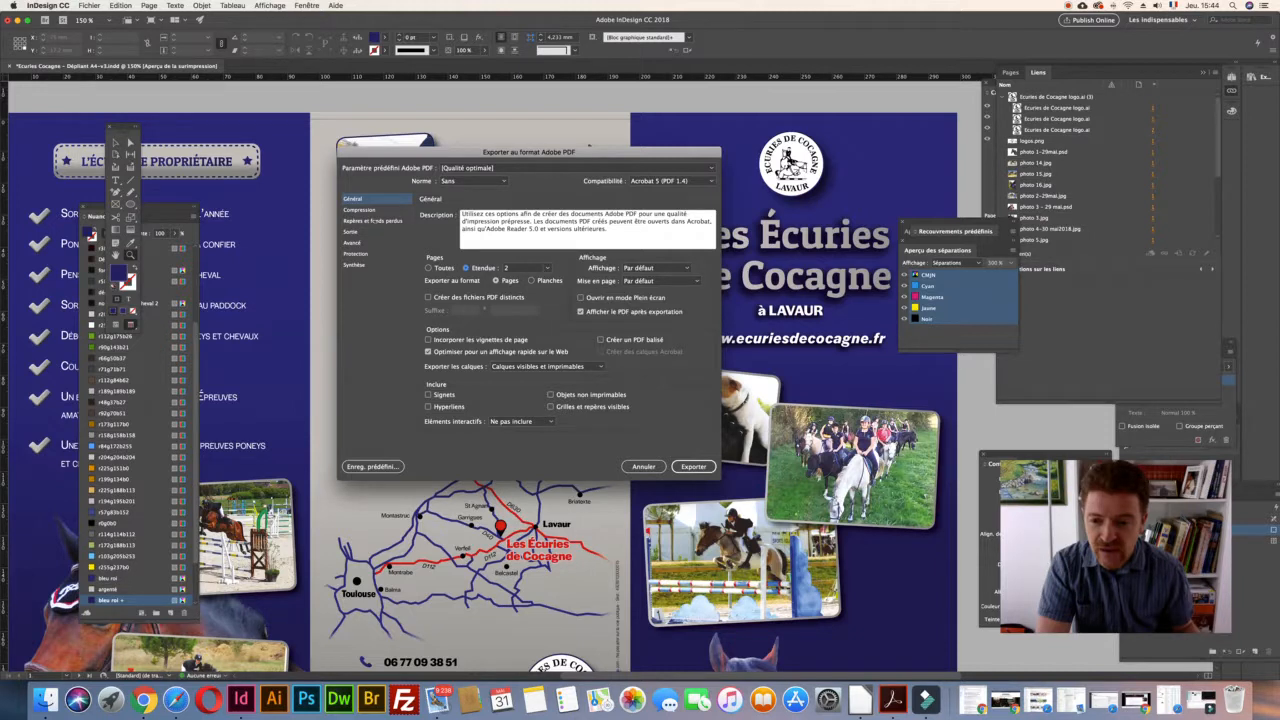
left_click(373, 220)
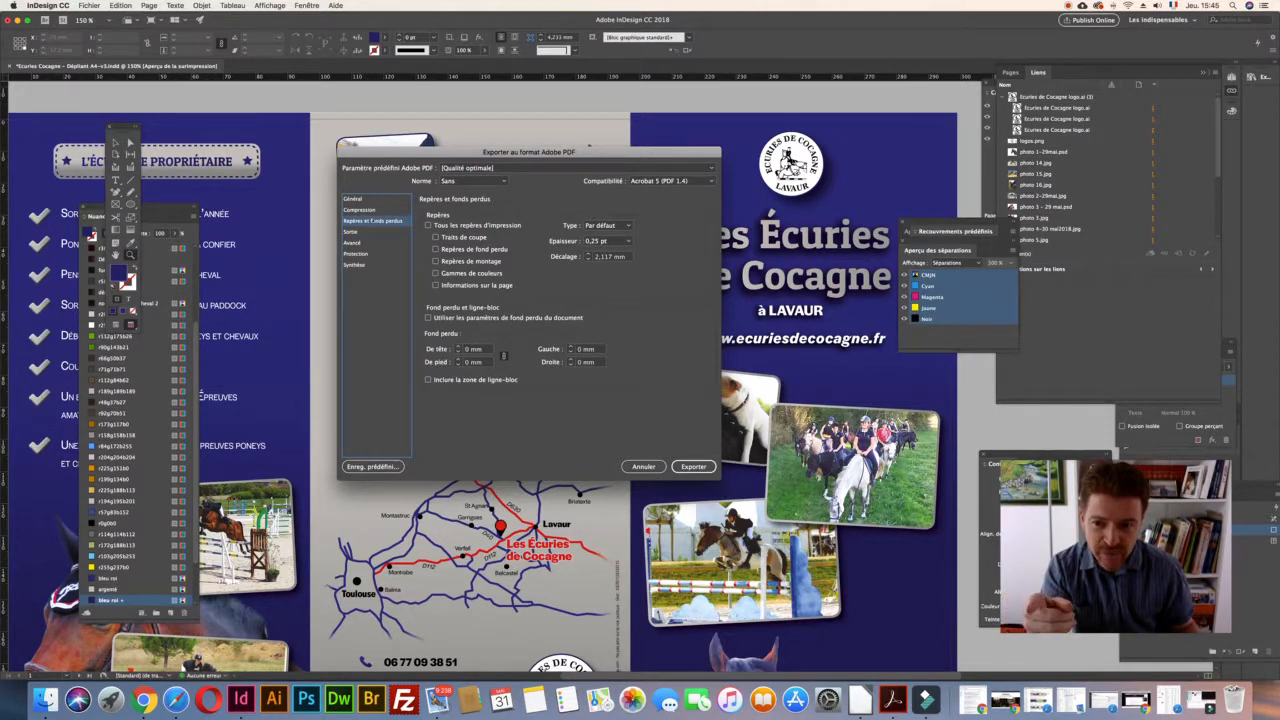
left_click(456, 346)
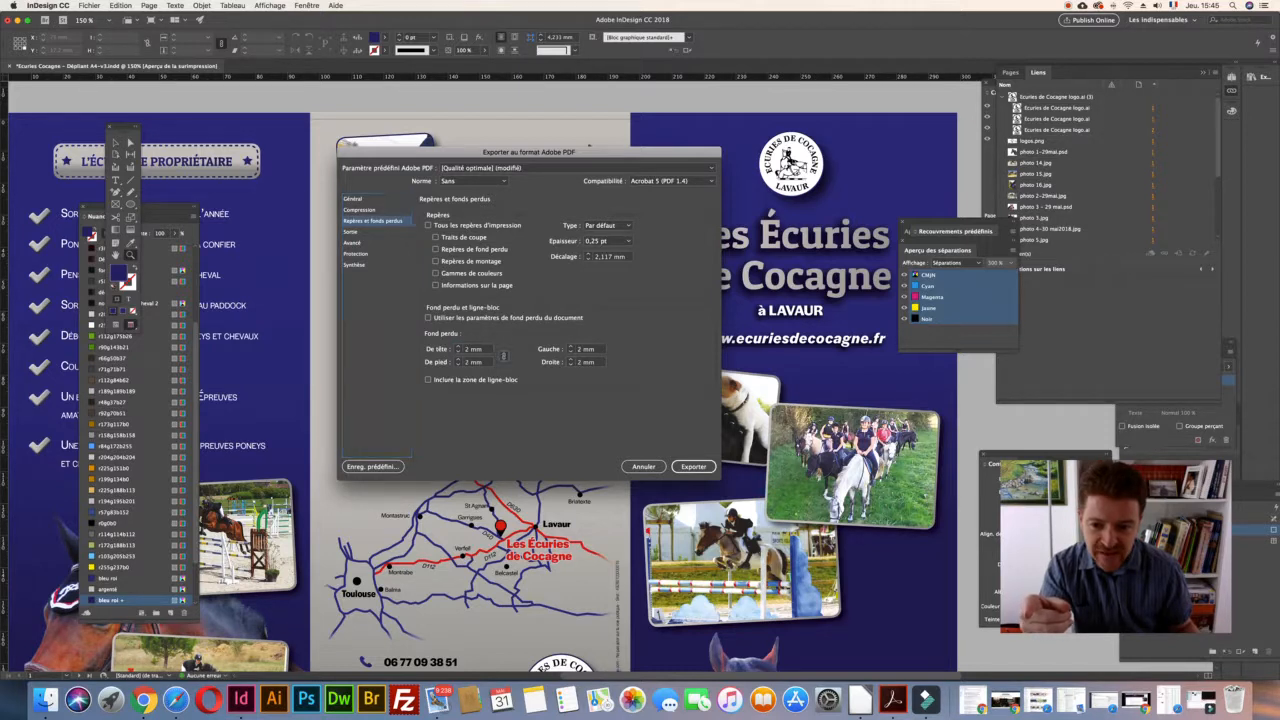
left_click(503, 355)
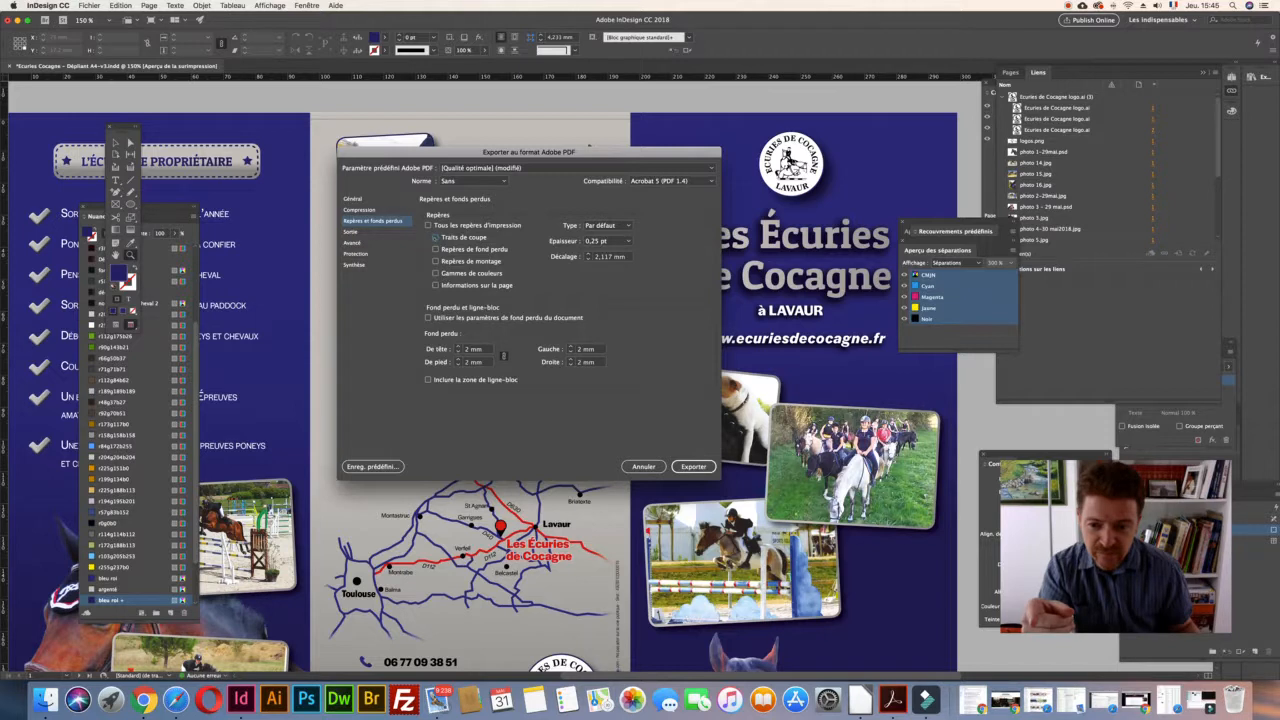
Try the crop and bleed mark options and look over the available PDF presets
left_click(436, 249)
left_click(436, 249)
left_click(436, 237)
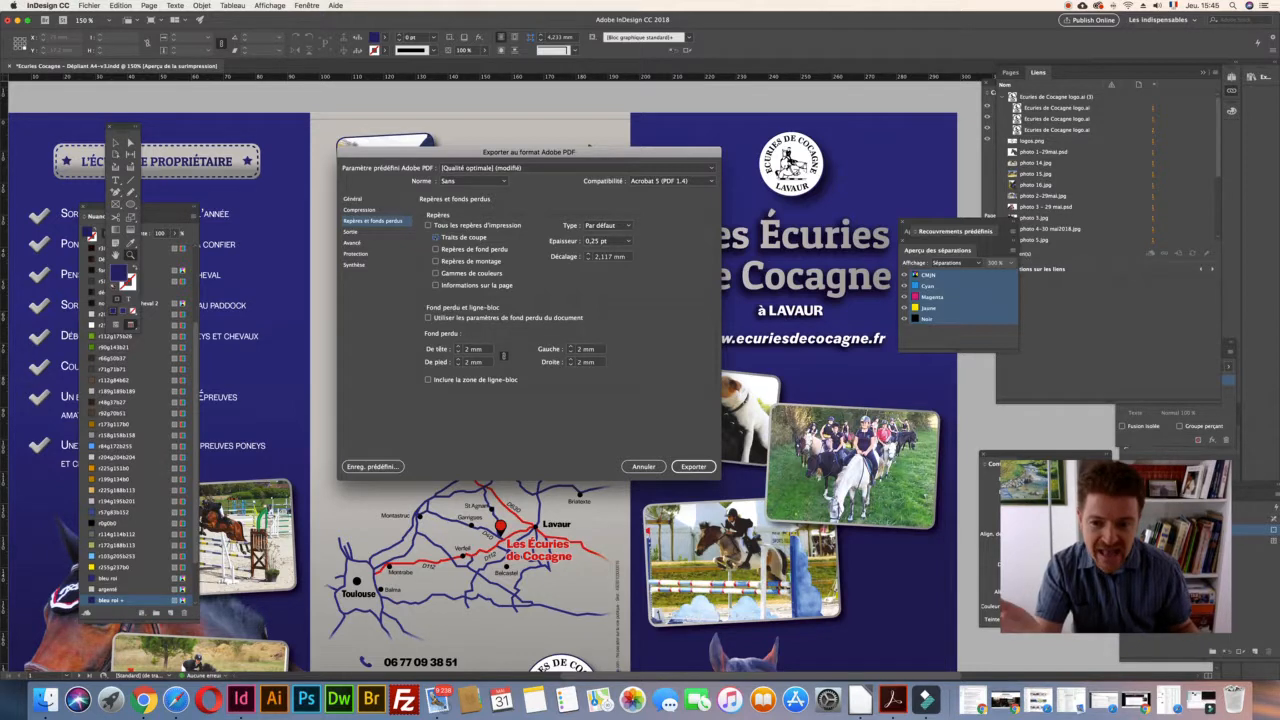
left_click(543, 167)
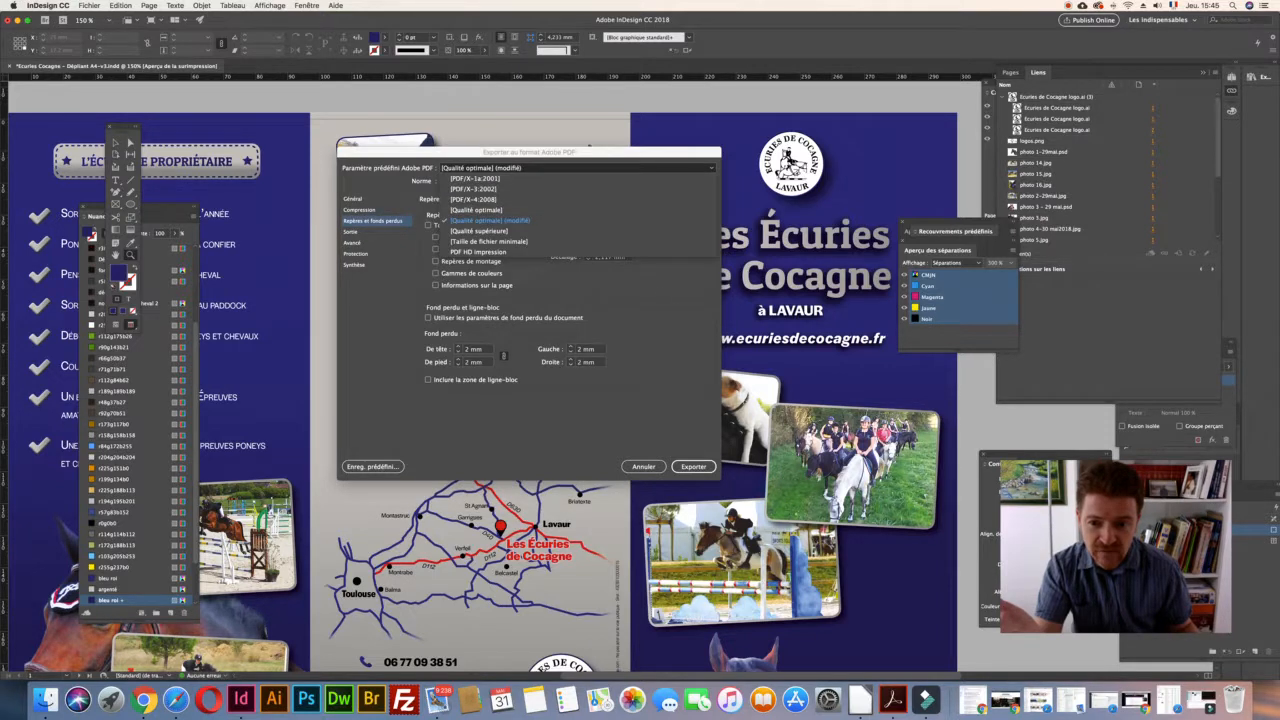
key("Escape")
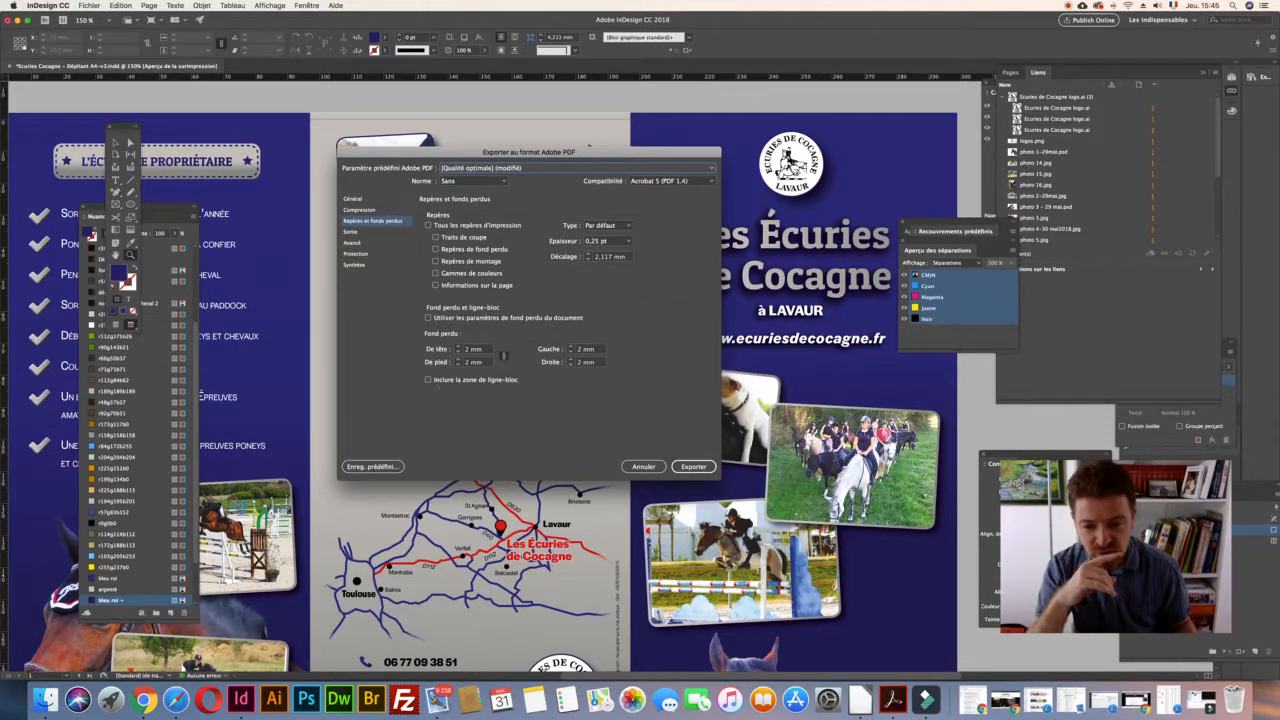
Review the compression, marks and bleed, output (Sortie) and advanced (Avancé) settings of the PDF export
left_click(361, 211)
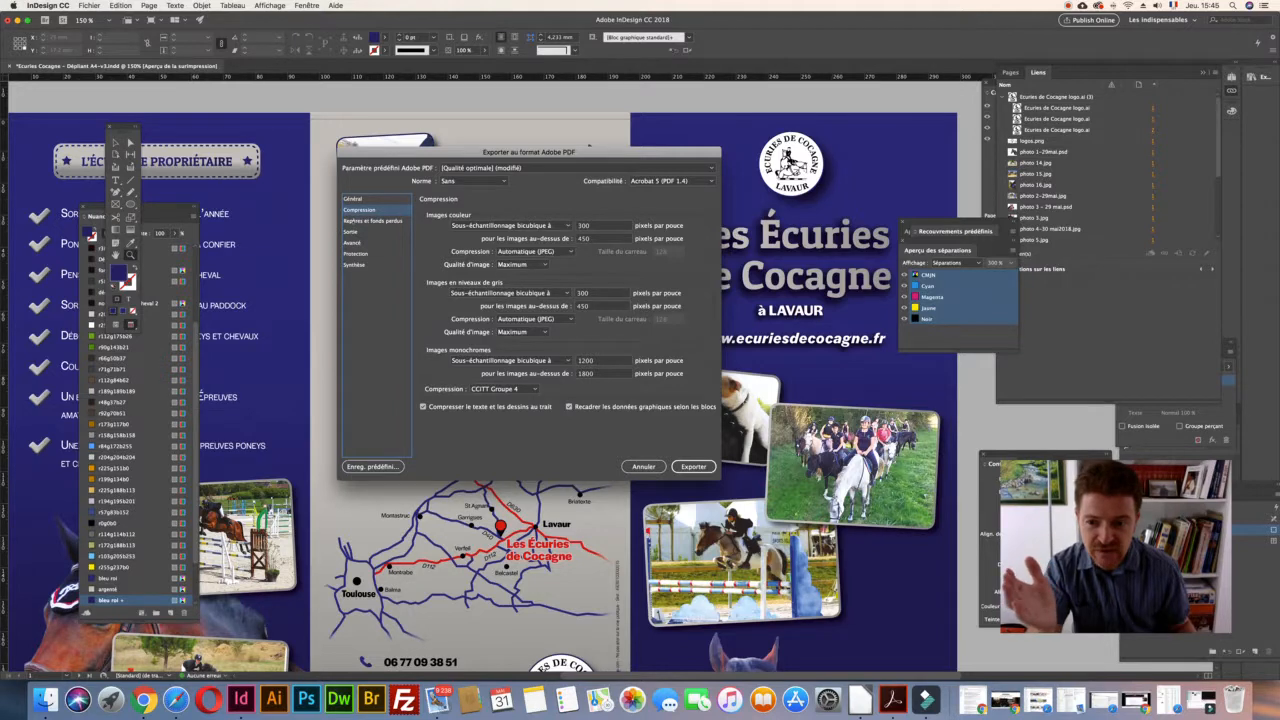
left_click(372, 220)
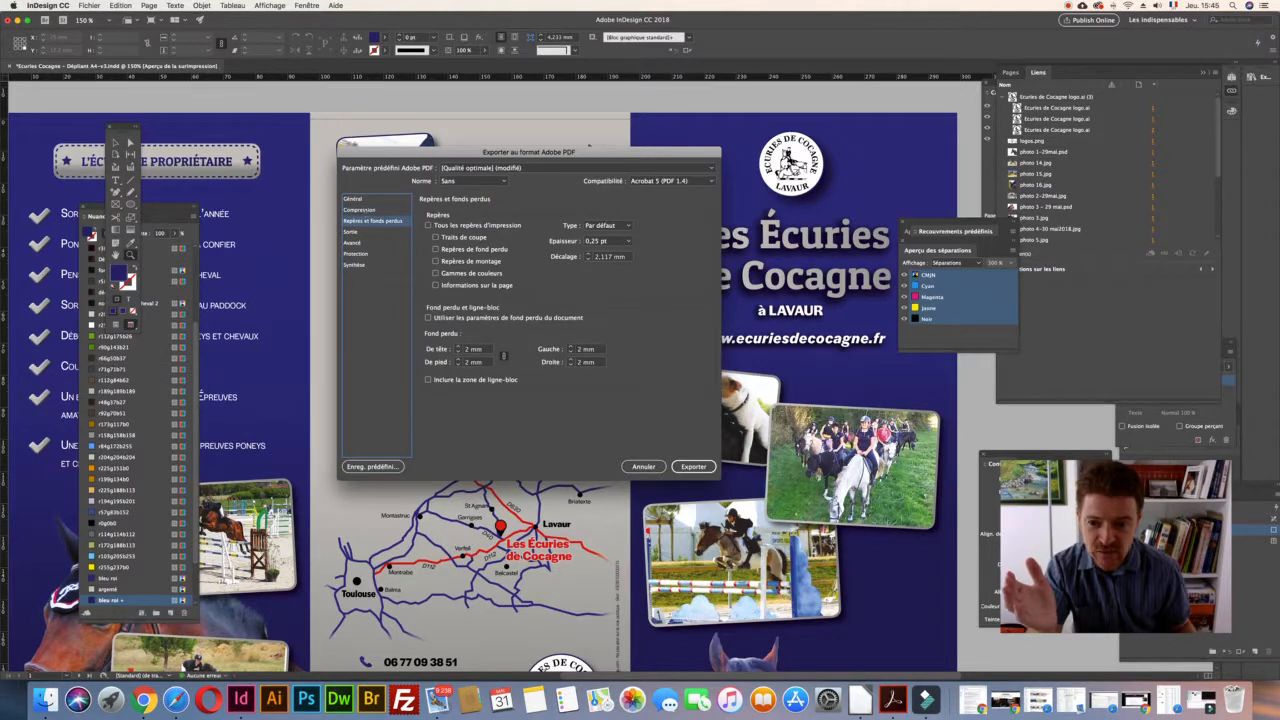
left_click(360, 210)
key("Down")
key("Down")
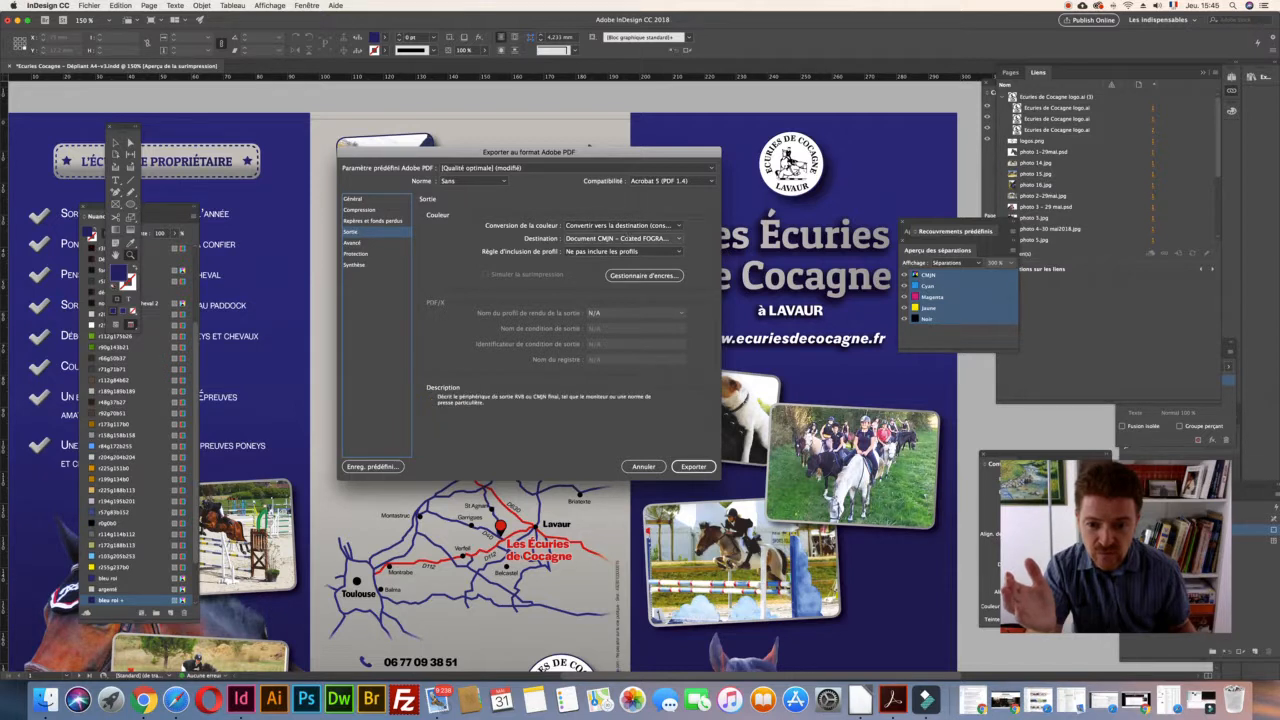
left_click(369, 243)
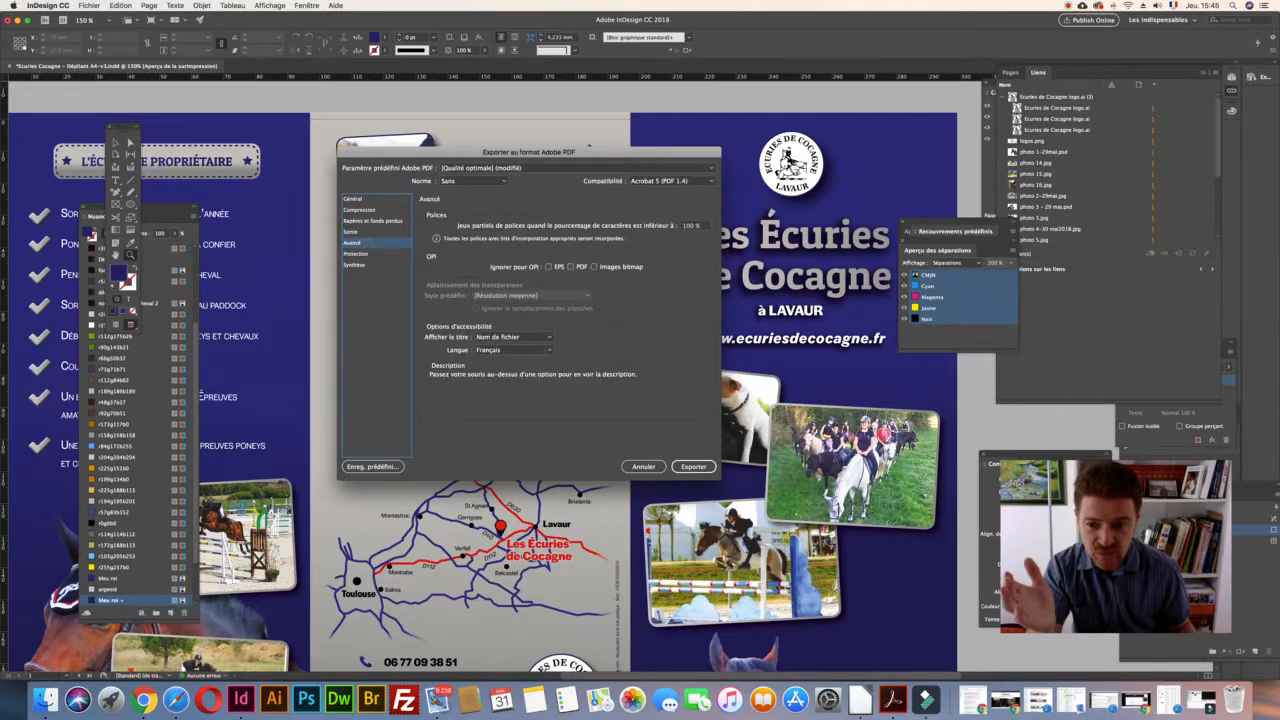
Save the current PDF export settings as a preset named "PDF HD 2mm sans bp"
left_click(372, 467)
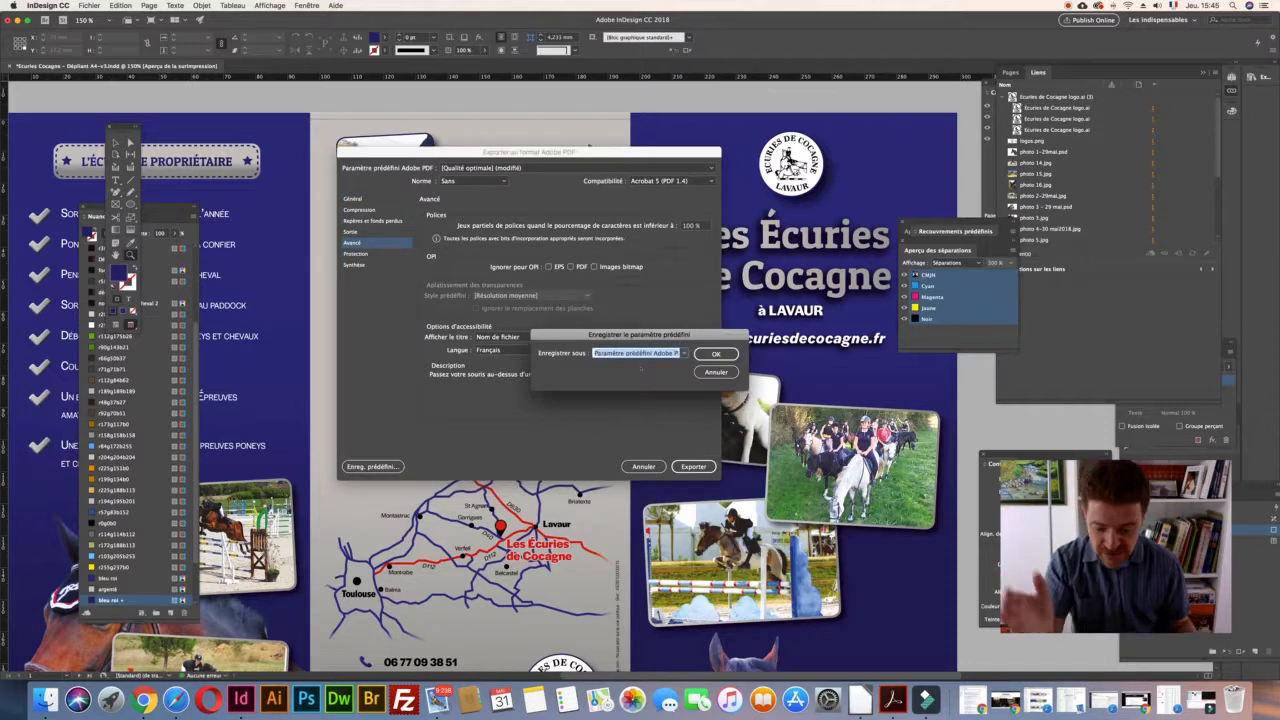
type("i")
key("BackSpace")
type("PDF HD")
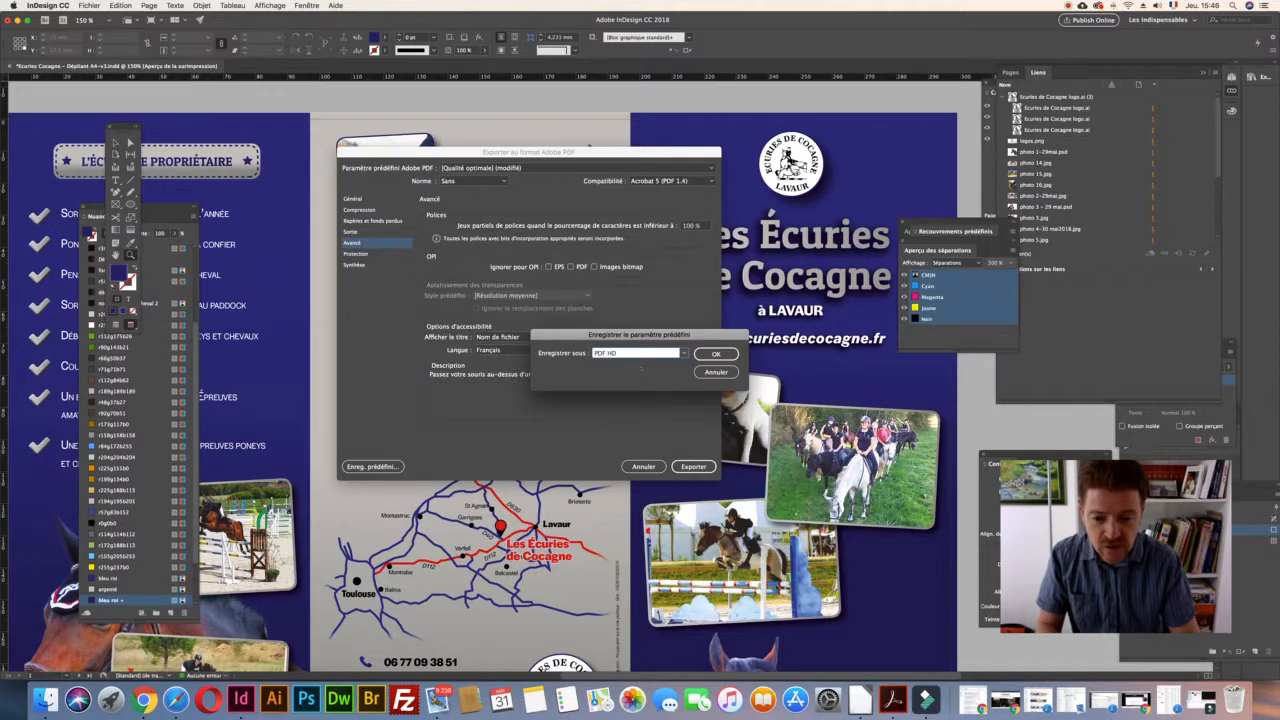
type(" 2")
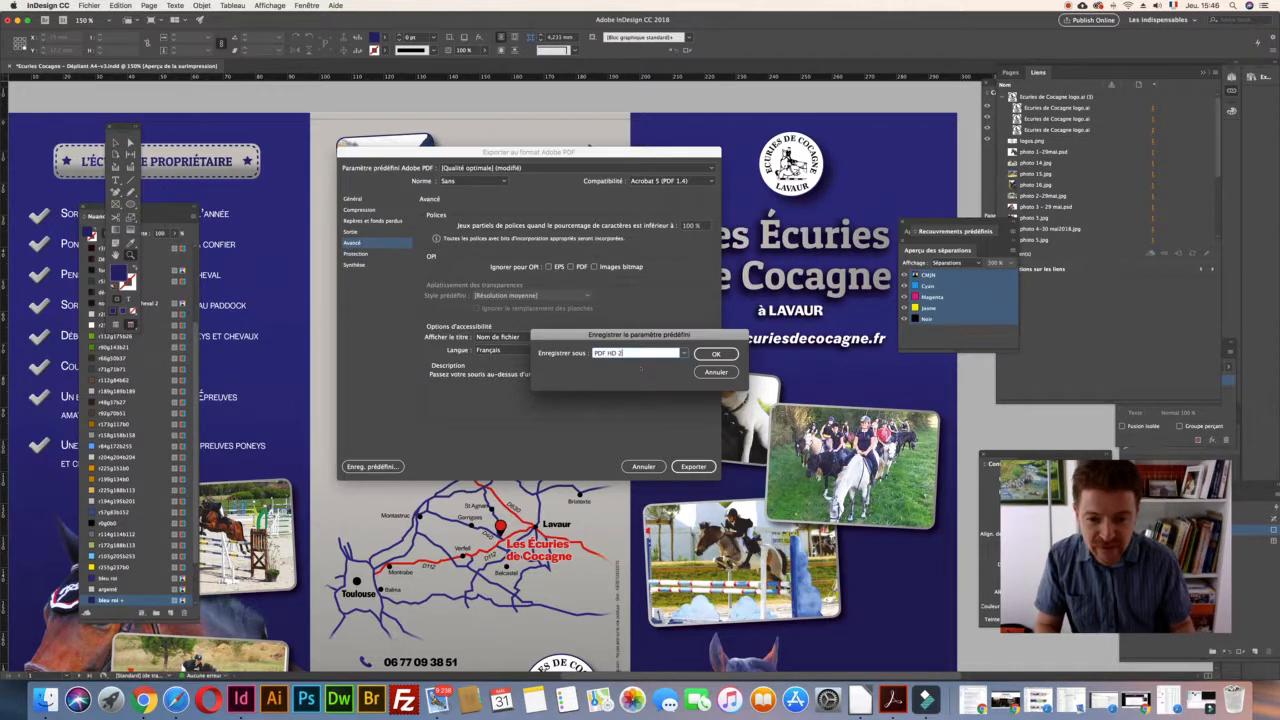
type("mm san")
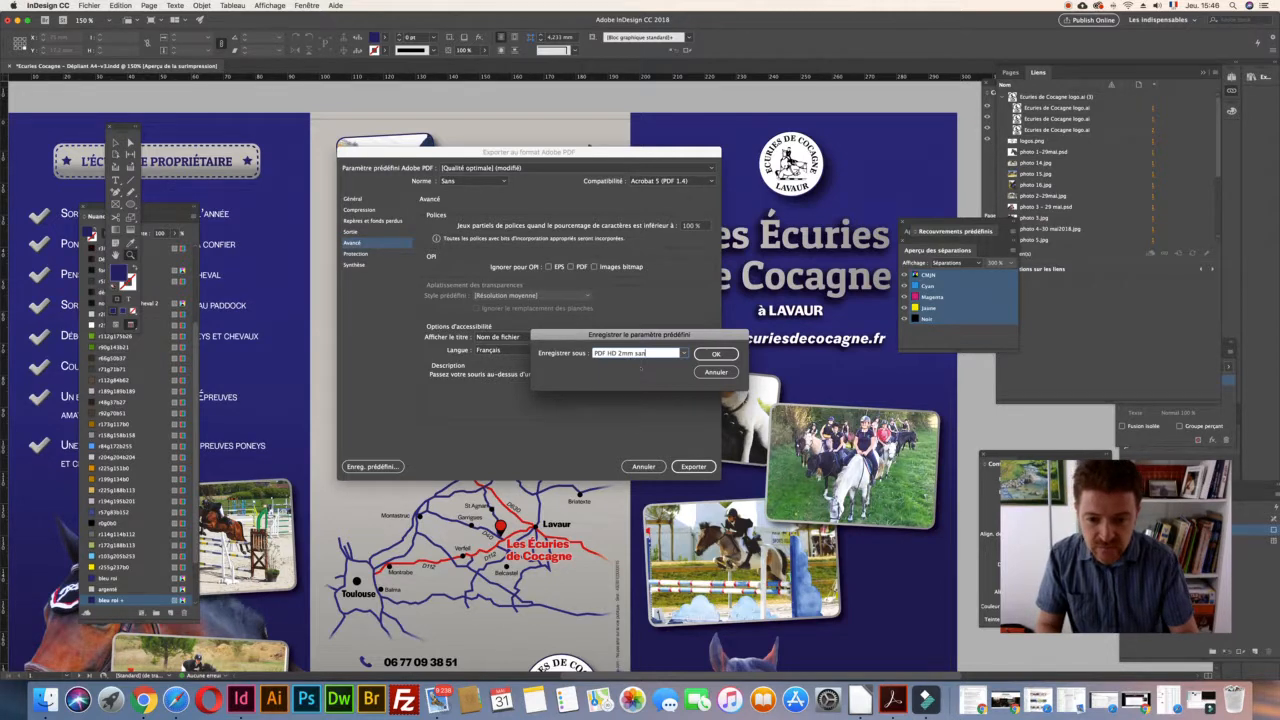
type("s lo")
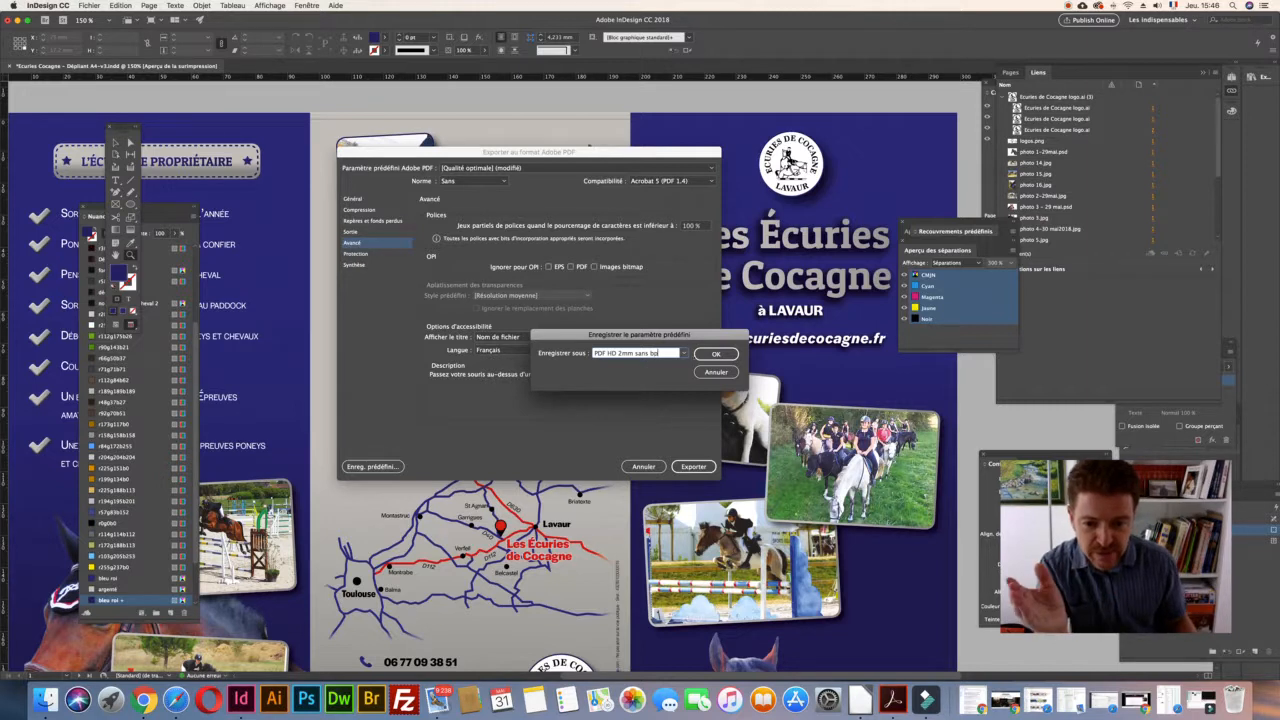
key("Return")
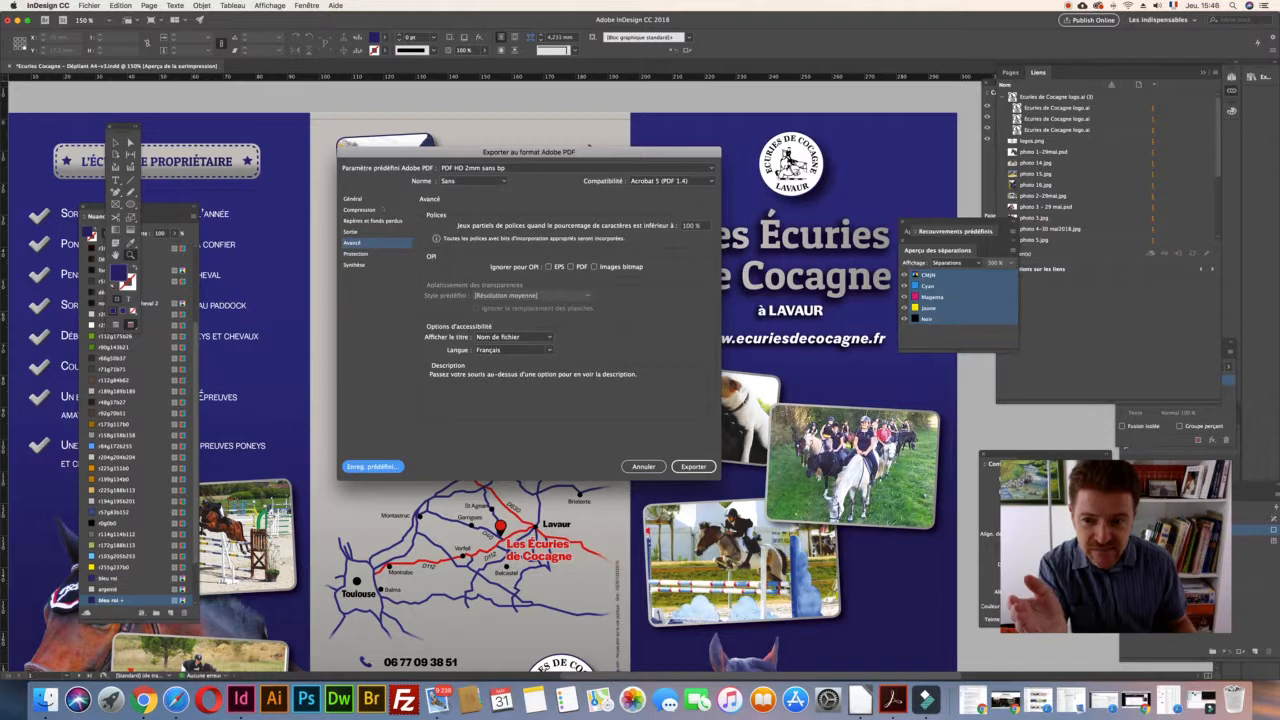
Set the page range (Etendue) in the general export settings to 1
left_click(372, 200)
left_click(508, 268)
type("1")
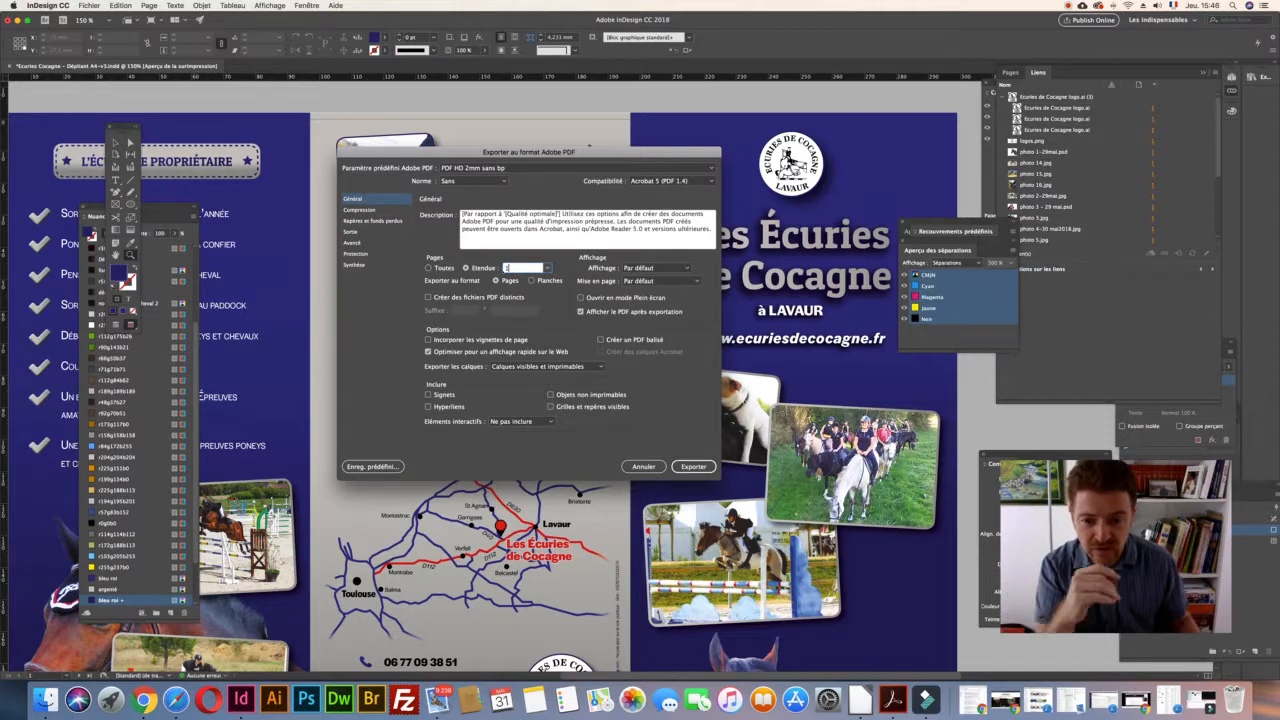
Export page 1 of the leaflet as a PDF and widen the window of the exported file in Acrobat
key("Tab")
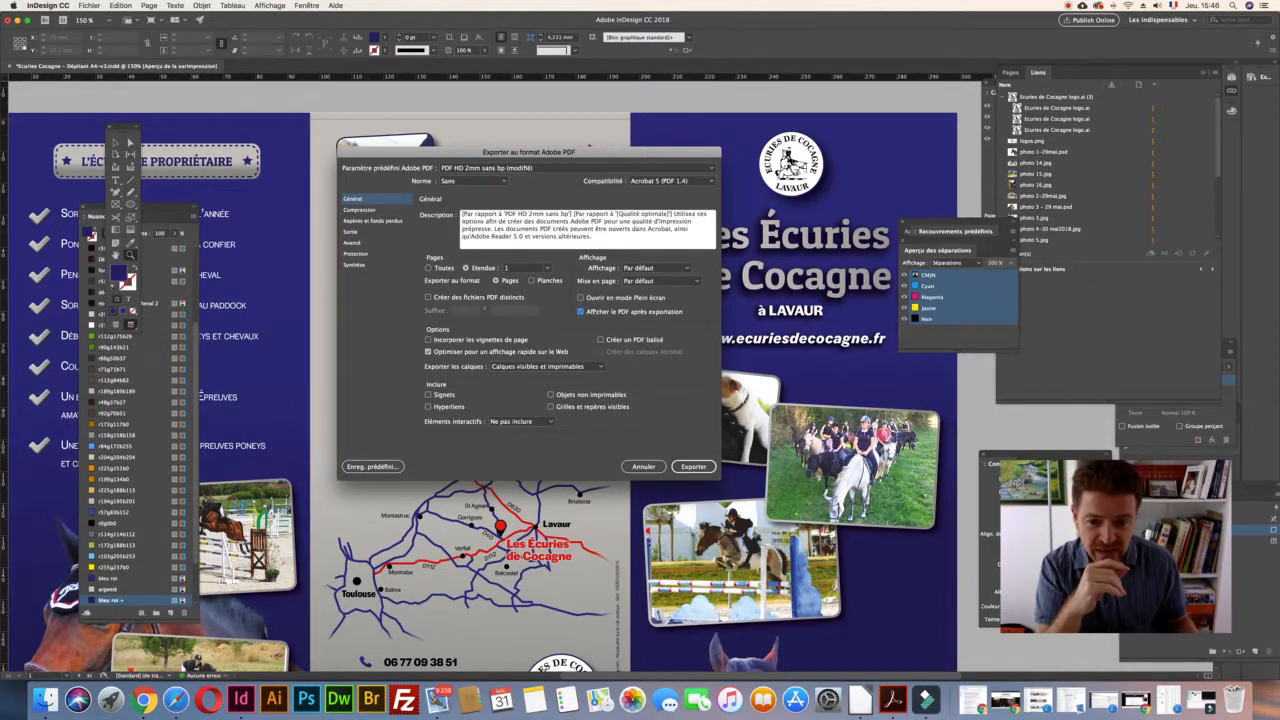
left_click(684, 467)
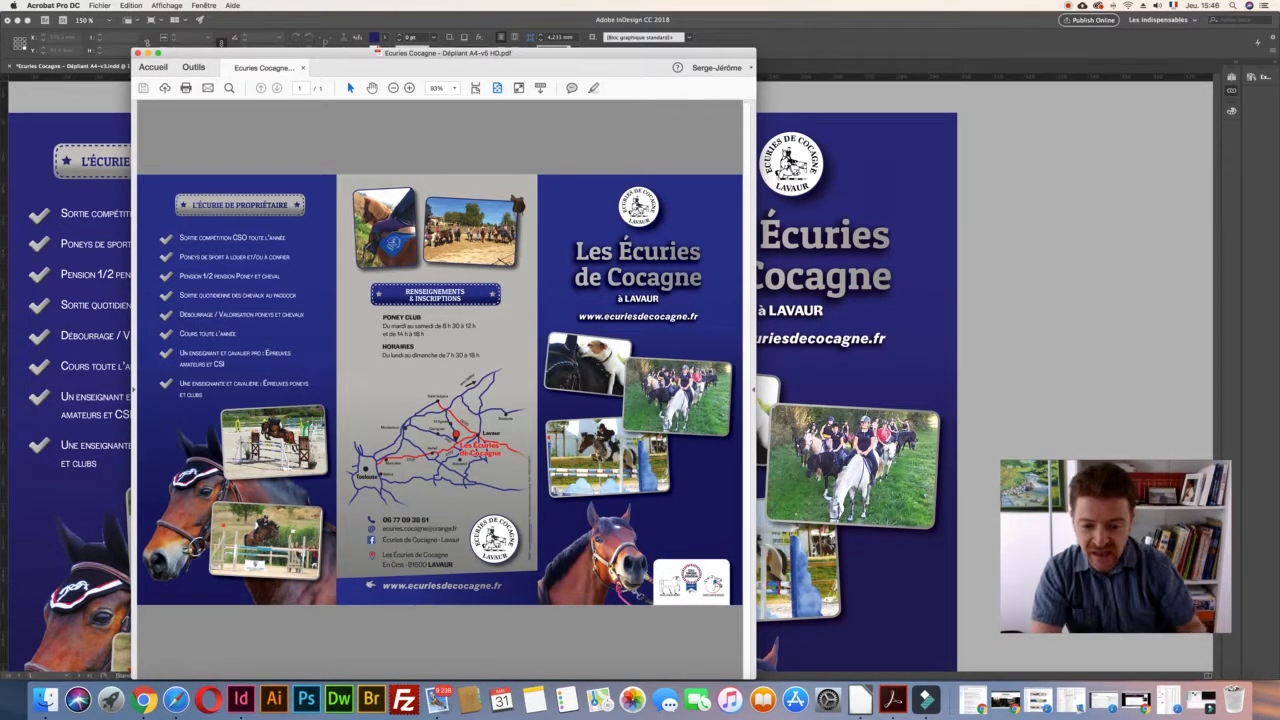
left_click_drag(756, 132, 882, 132)
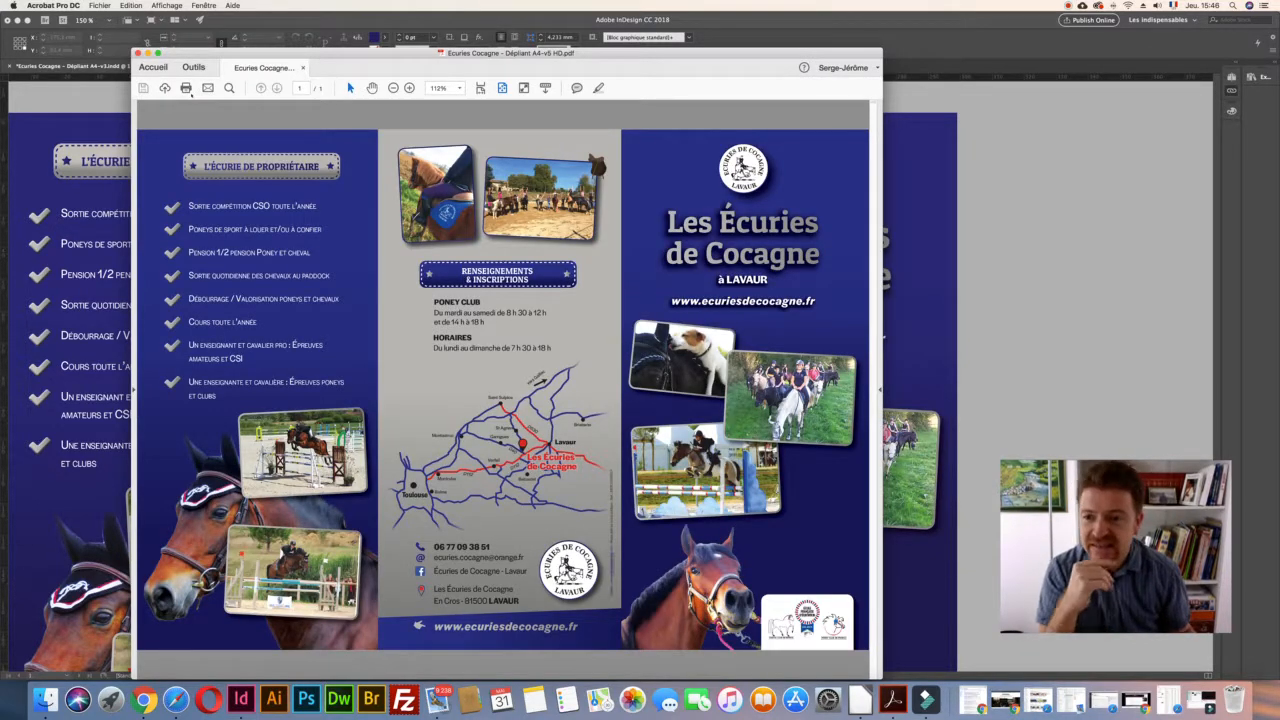
Open the output preview (Aperçu de la sortie) of the Prépresse tools for the exported PDF in a wider window
left_click(193, 67)
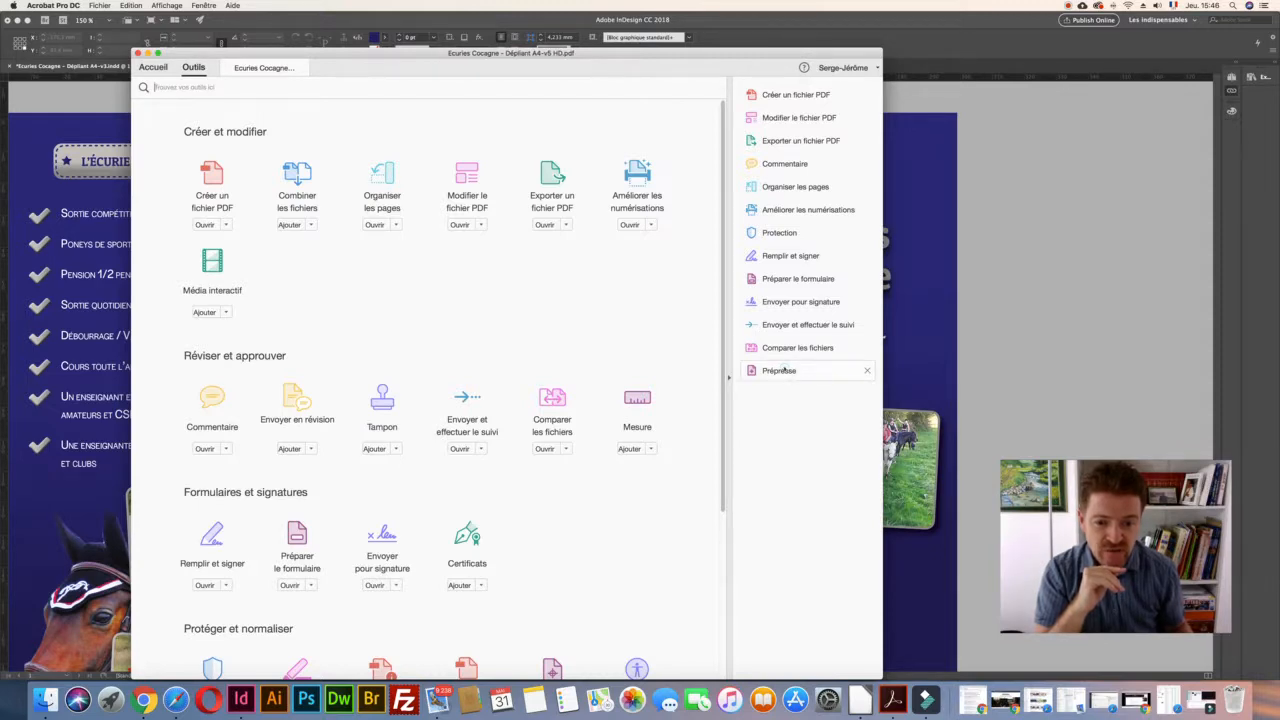
left_click(780, 370)
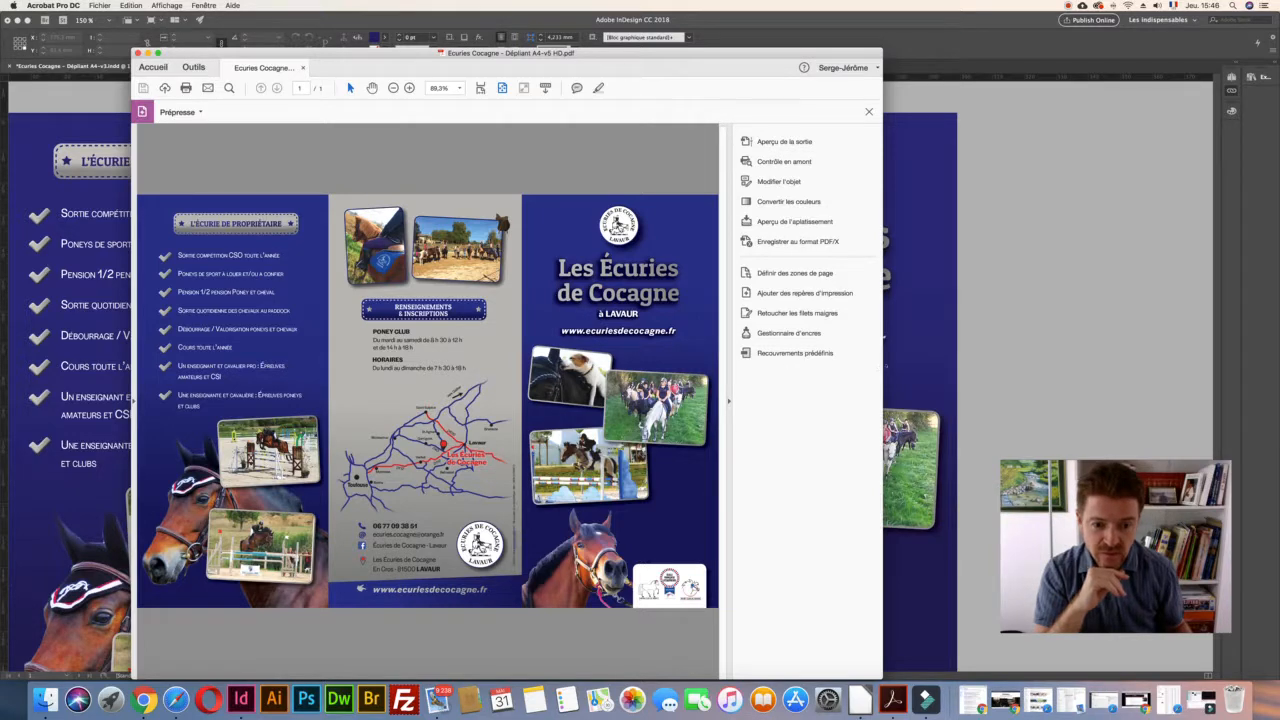
left_click_drag(882, 363, 993, 356)
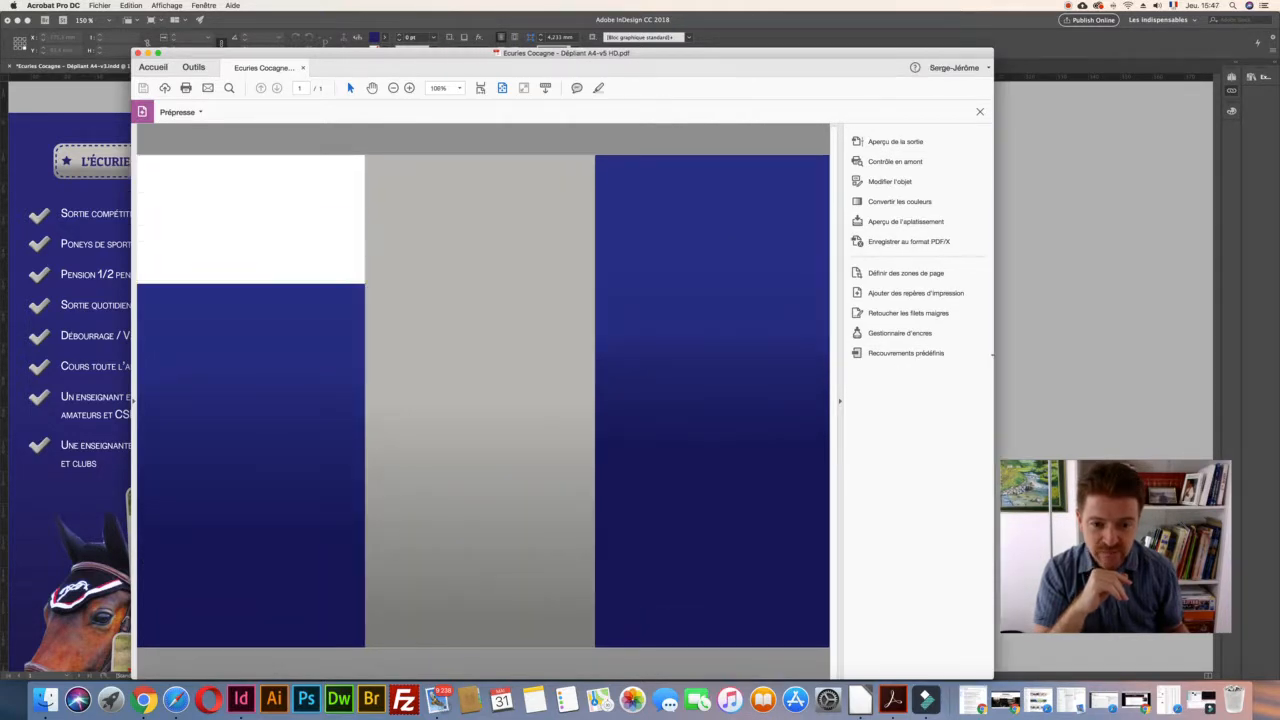
left_click(895, 142)
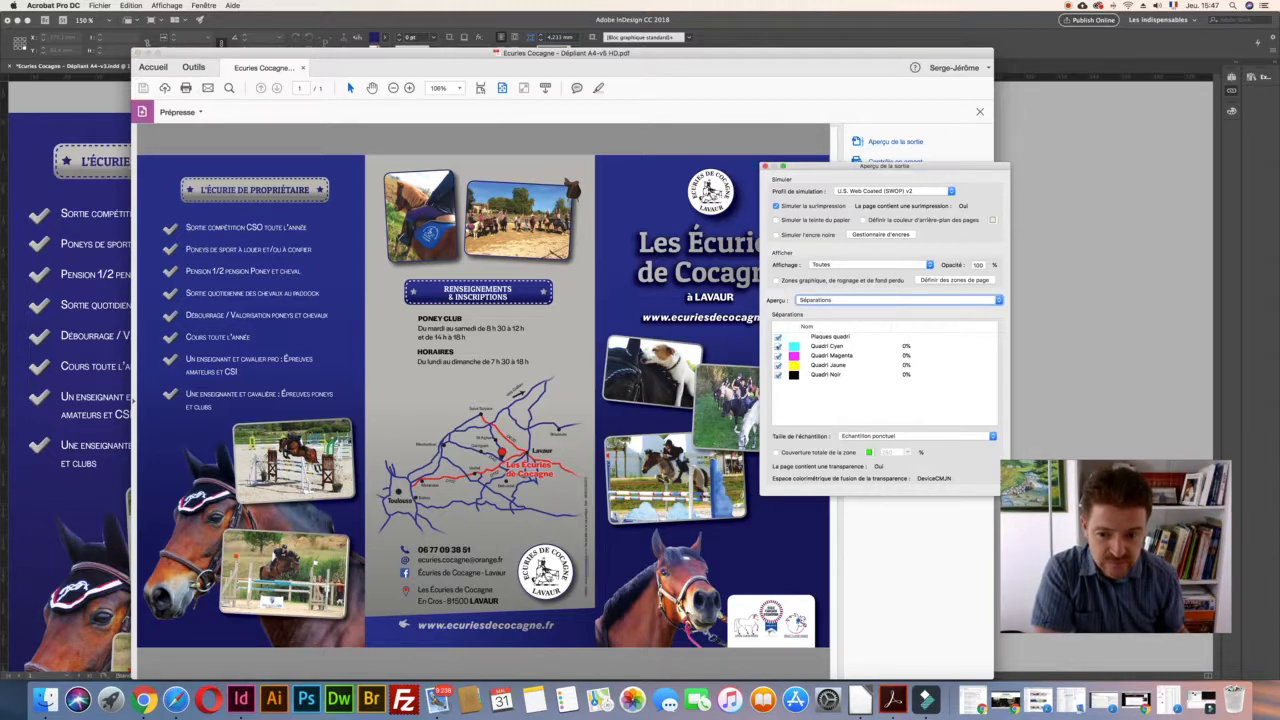
Check the separations by toggling the cyan, magenta, yellow and black plates, and restore all four process plates
left_click(778, 346)
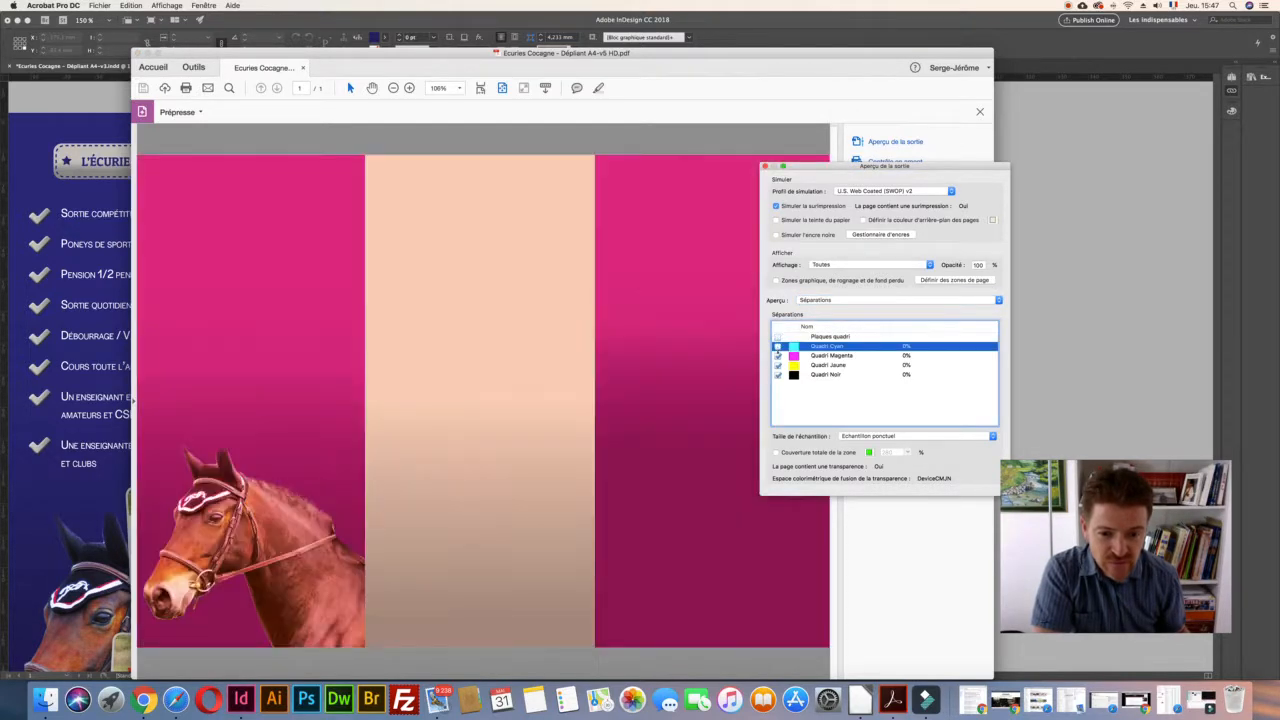
left_click(778, 356)
left_click(778, 365)
left_click(778, 374)
left_click(778, 337)
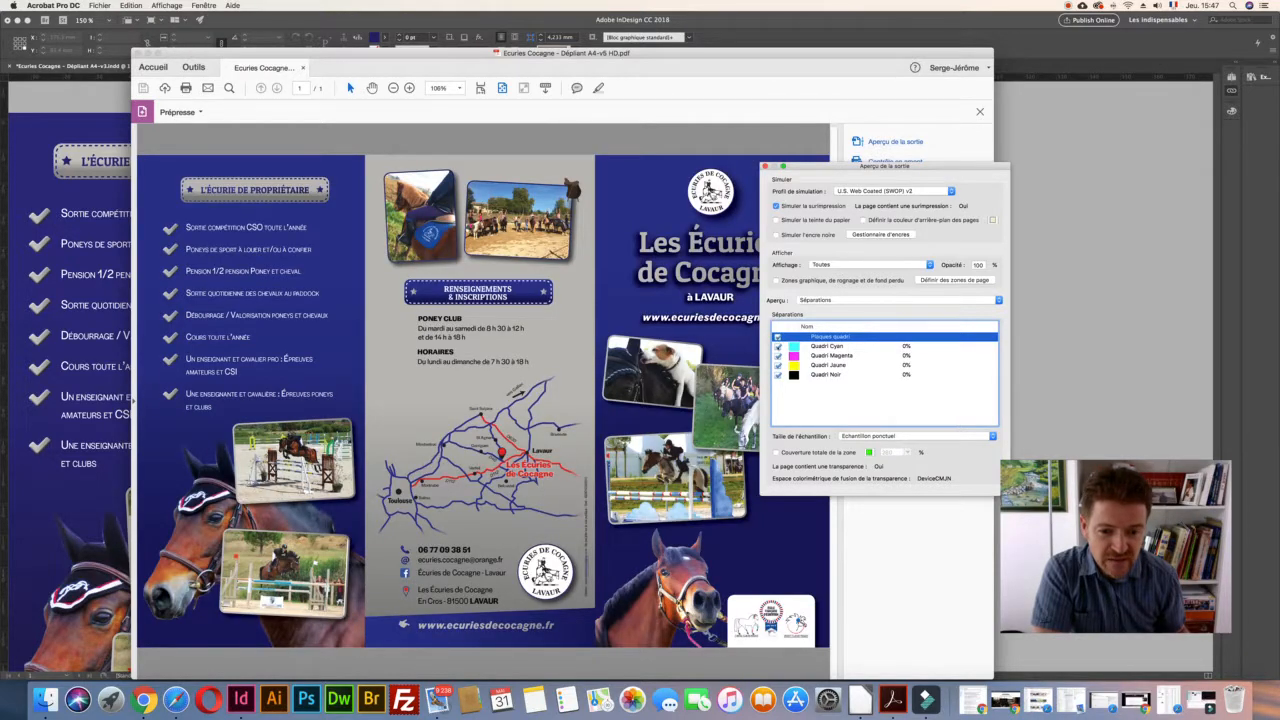
Hide the cyan and magenta plates, compare the unobstructed page with and without cyan, and restore both plates
left_click(778, 346)
left_click(778, 355)
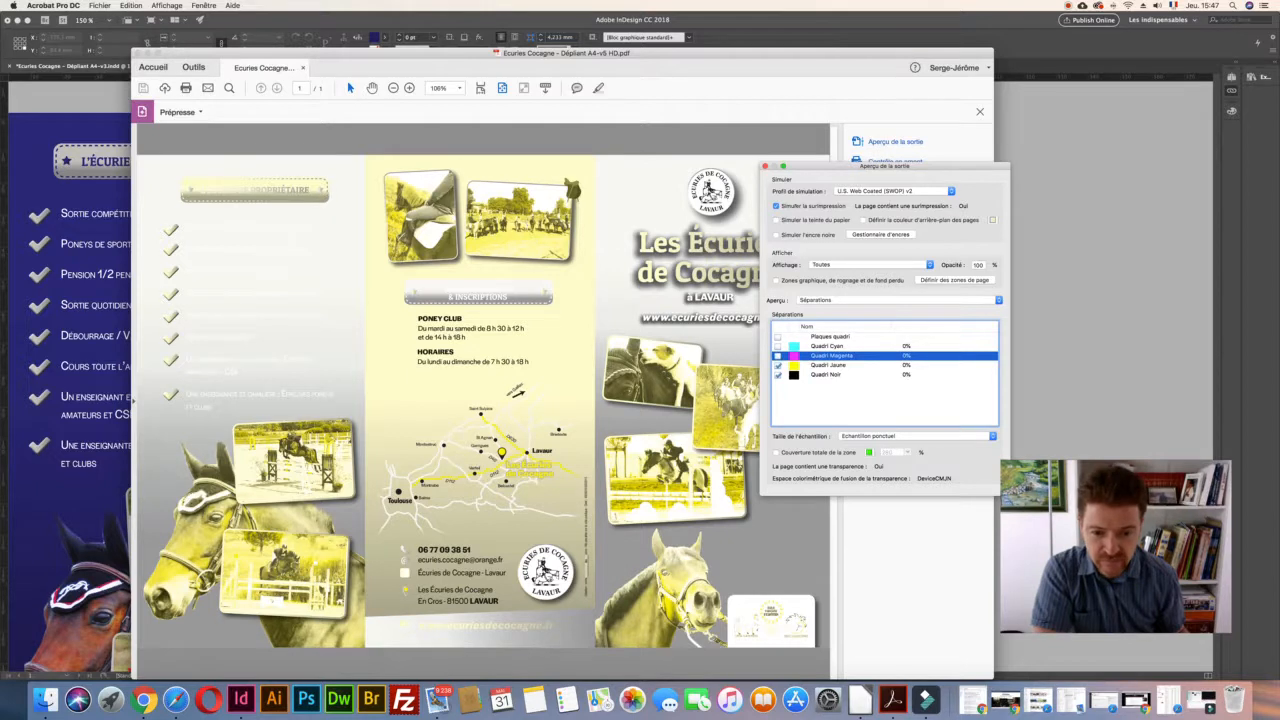
left_click_drag(805, 165, 894, 144)
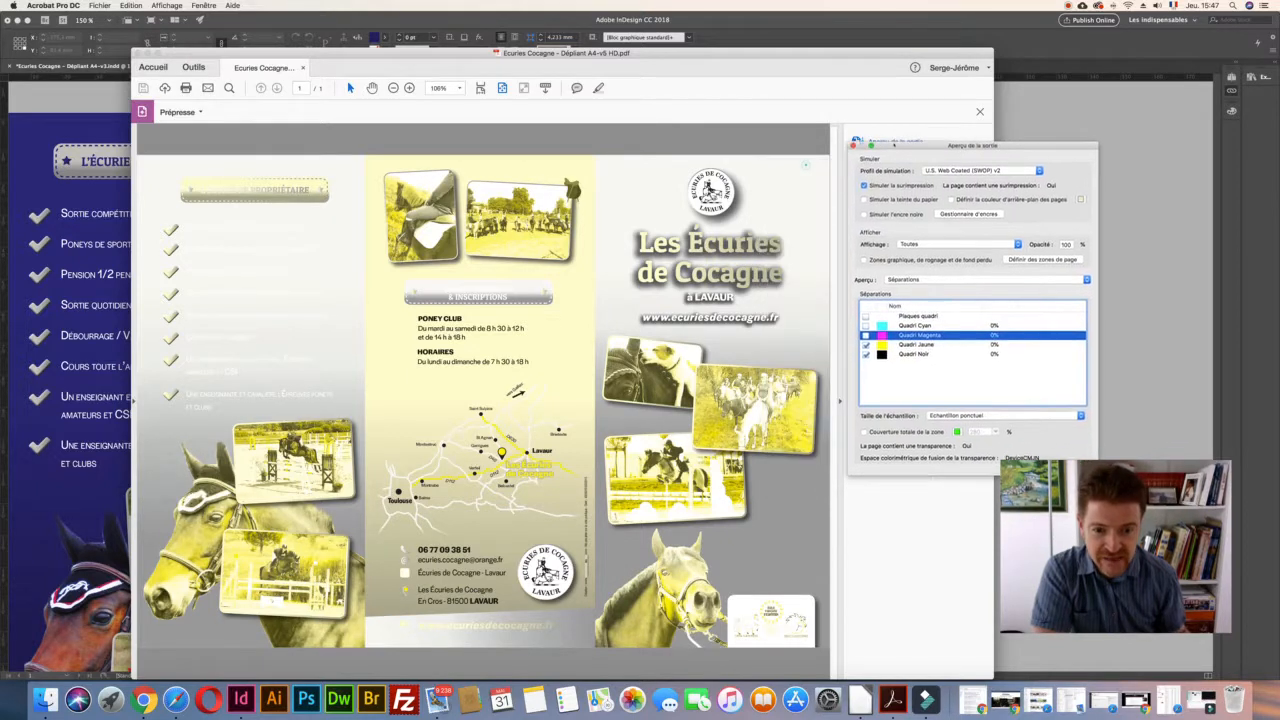
left_click(865, 325)
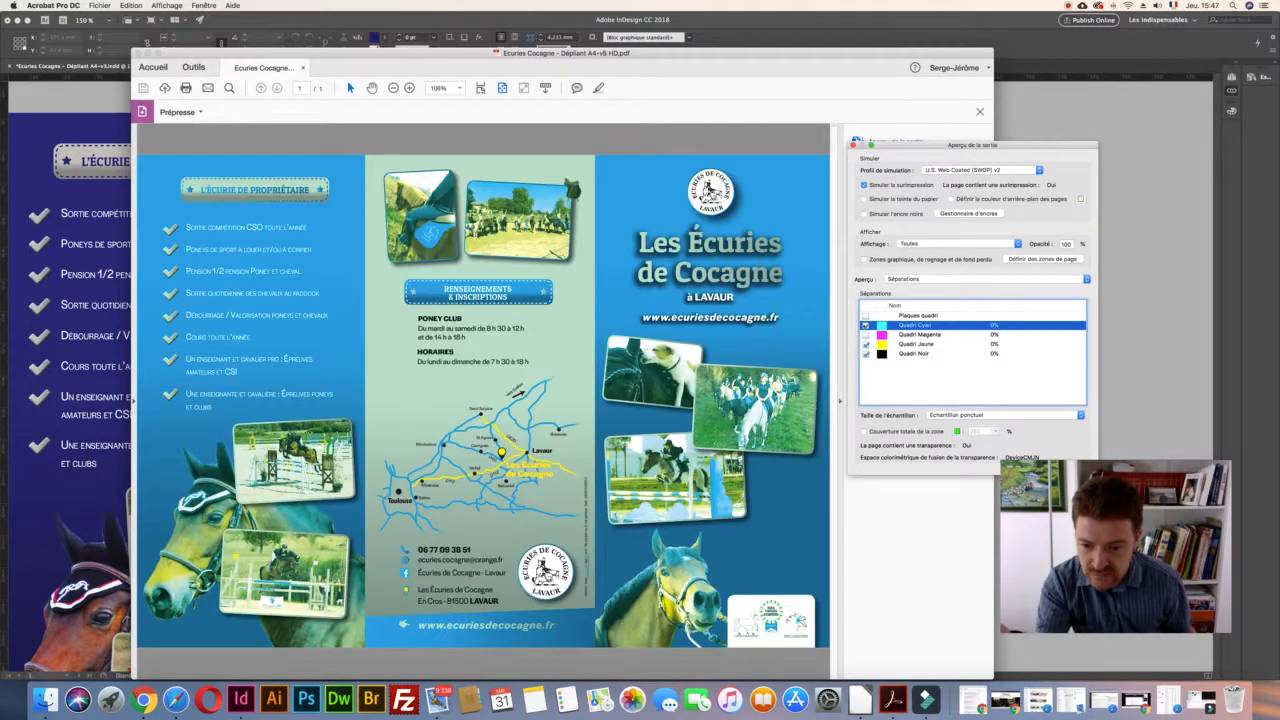
left_click(865, 325)
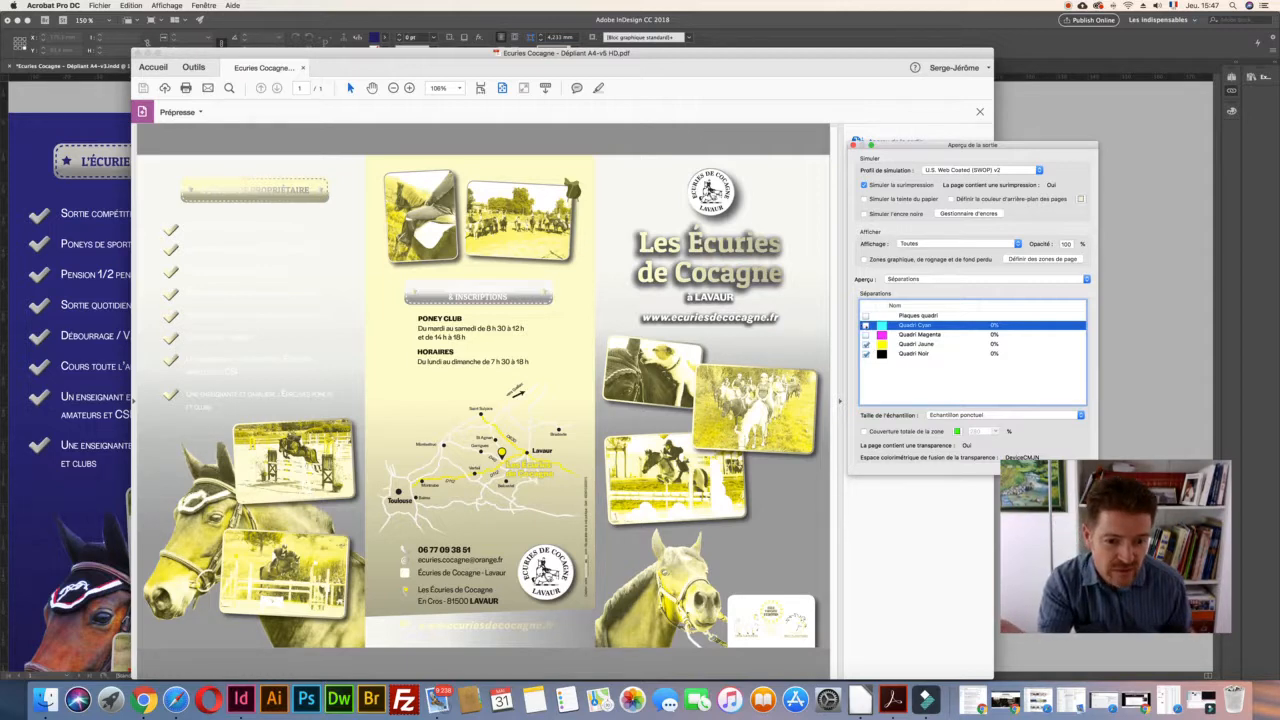
left_click(866, 325)
left_click(866, 335)
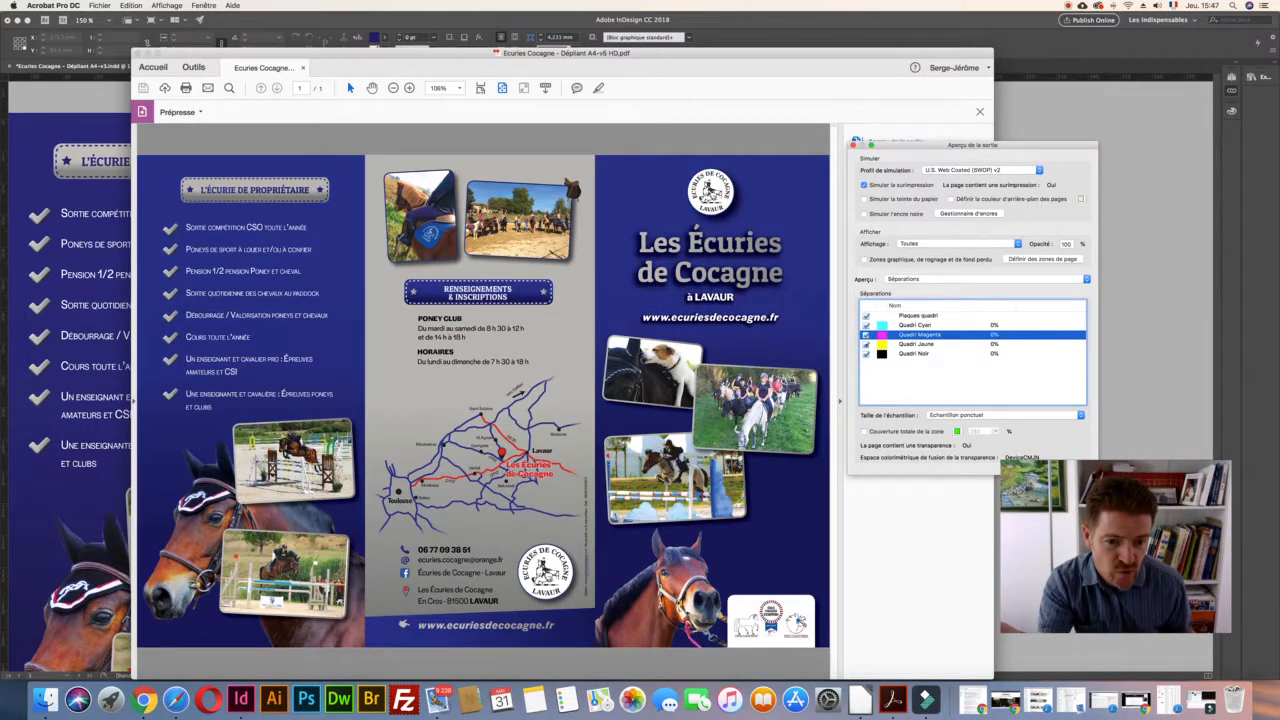
Preview the page without the yellow and black plates, and restore all process plates
left_click(866, 344)
left_click(866, 354)
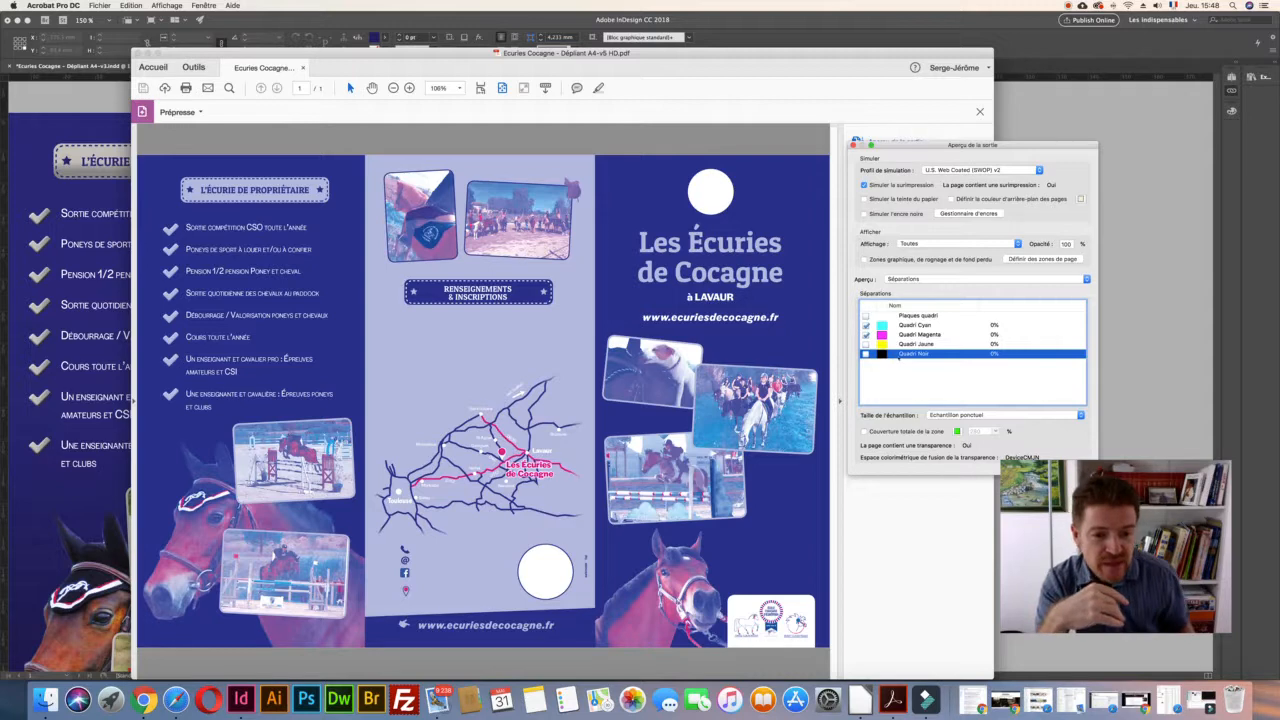
left_click(866, 316)
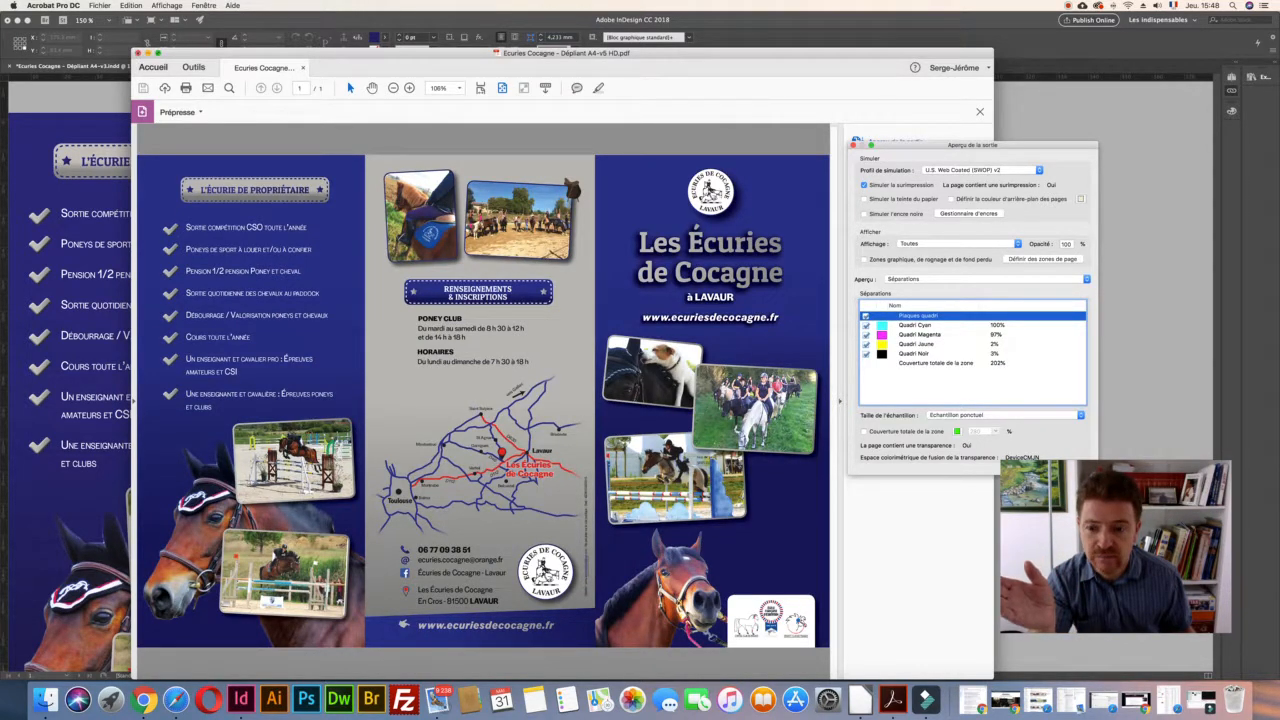
Close the exported PDF and start a new InDesign export with the preset "PDF HD 2mm sans bp"
key("super+w")
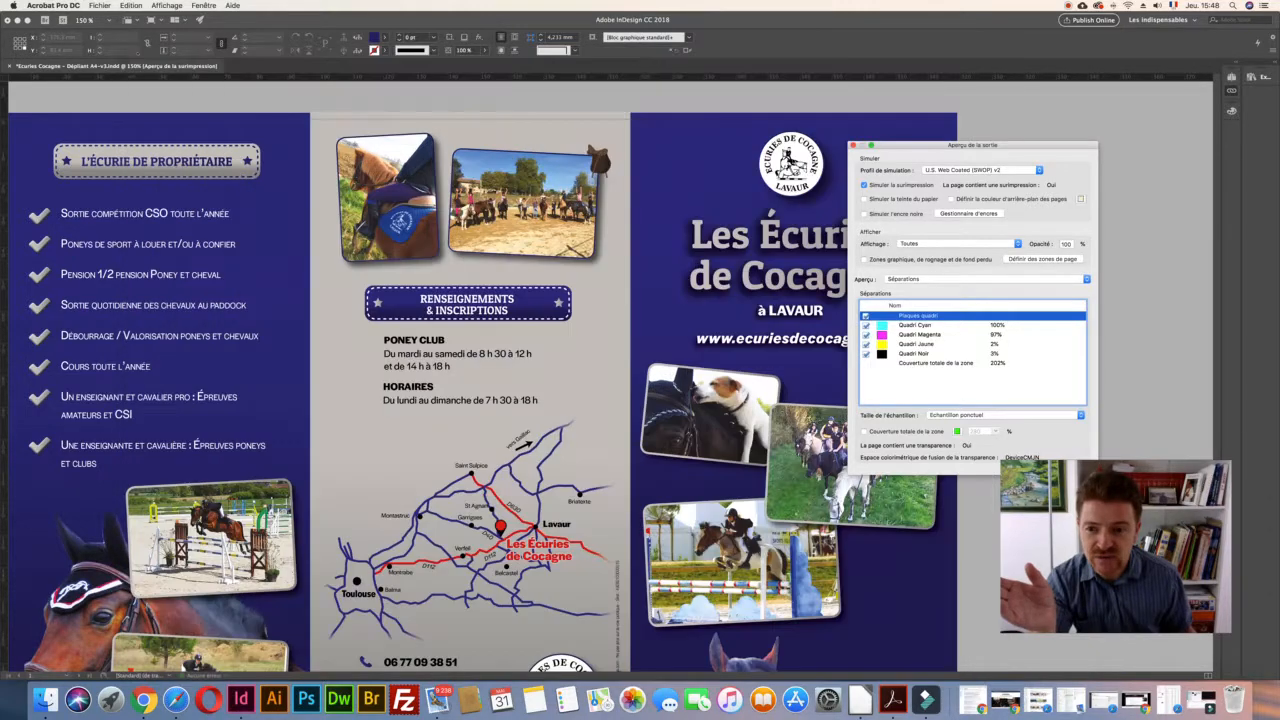
key("super+q")
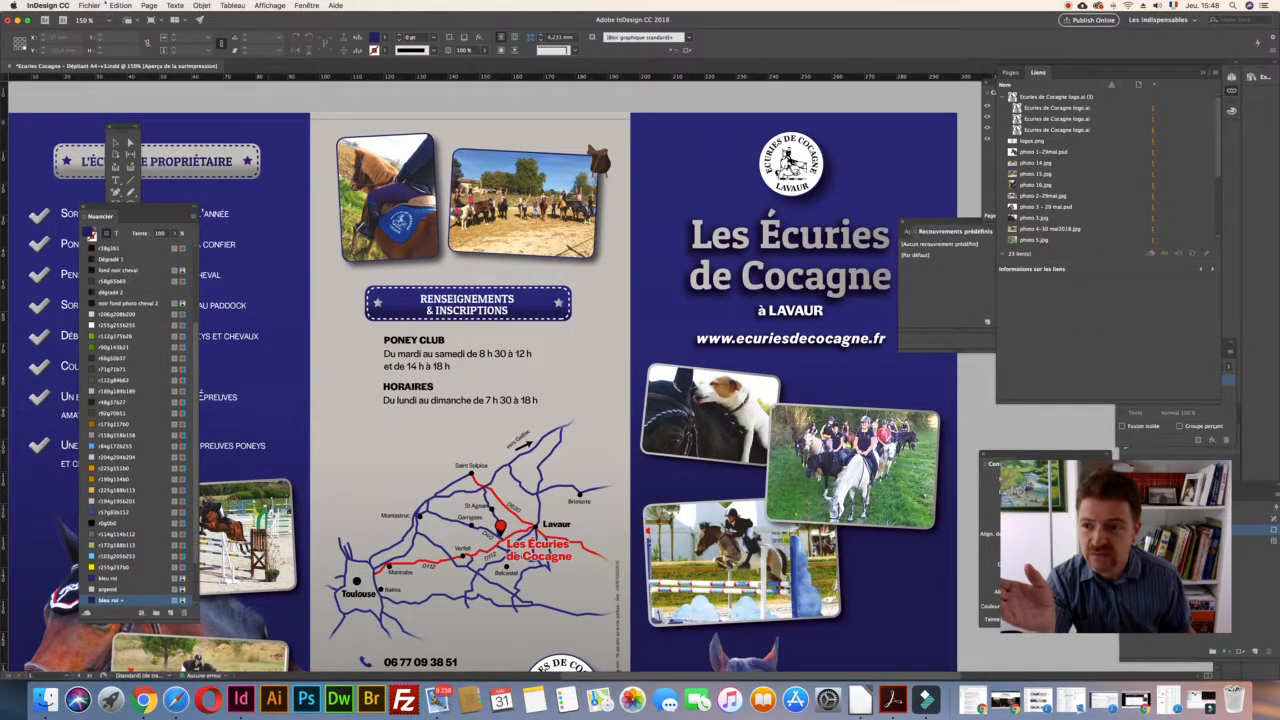
left_click(89, 5)
mouse_move(203, 203)
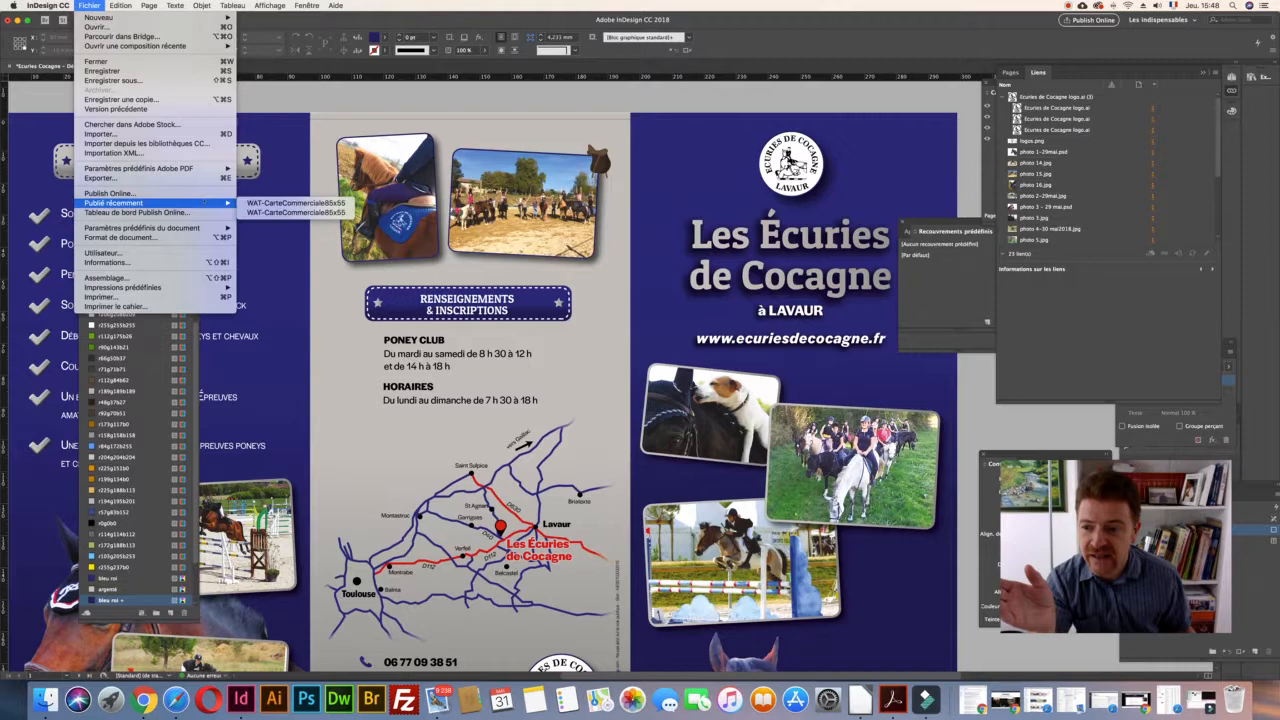
mouse_move(200, 228)
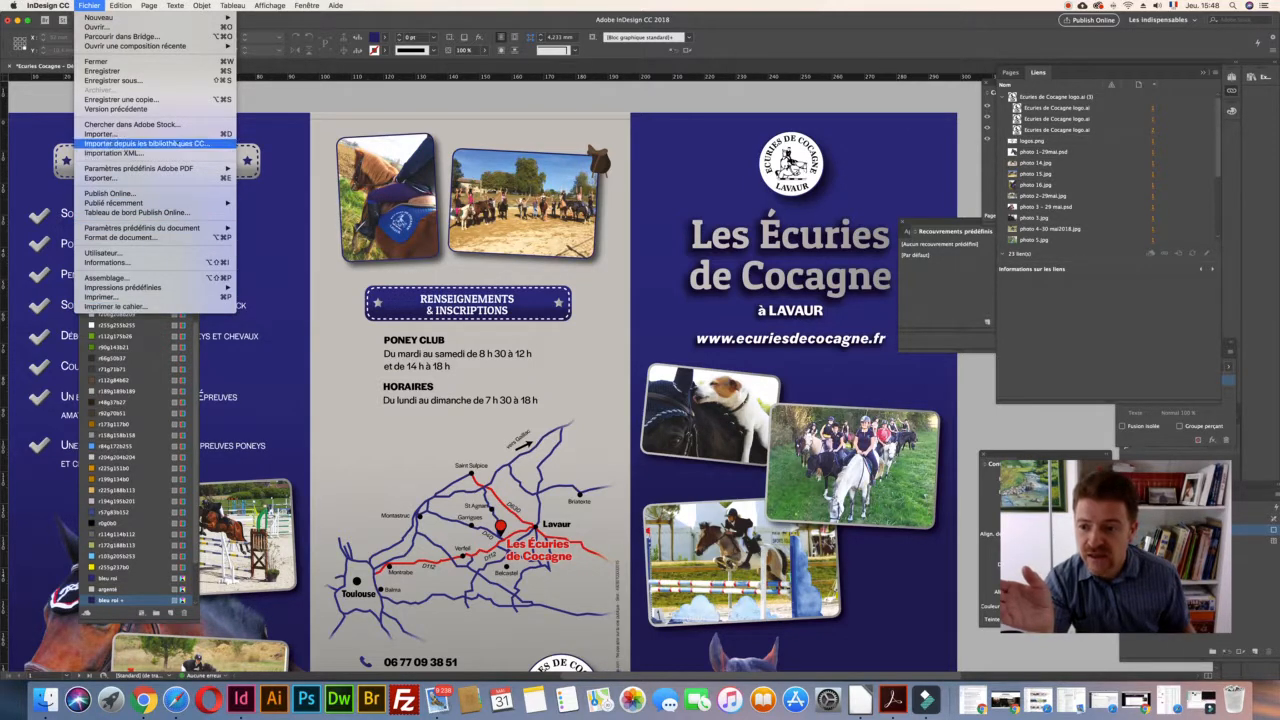
mouse_move(150, 168)
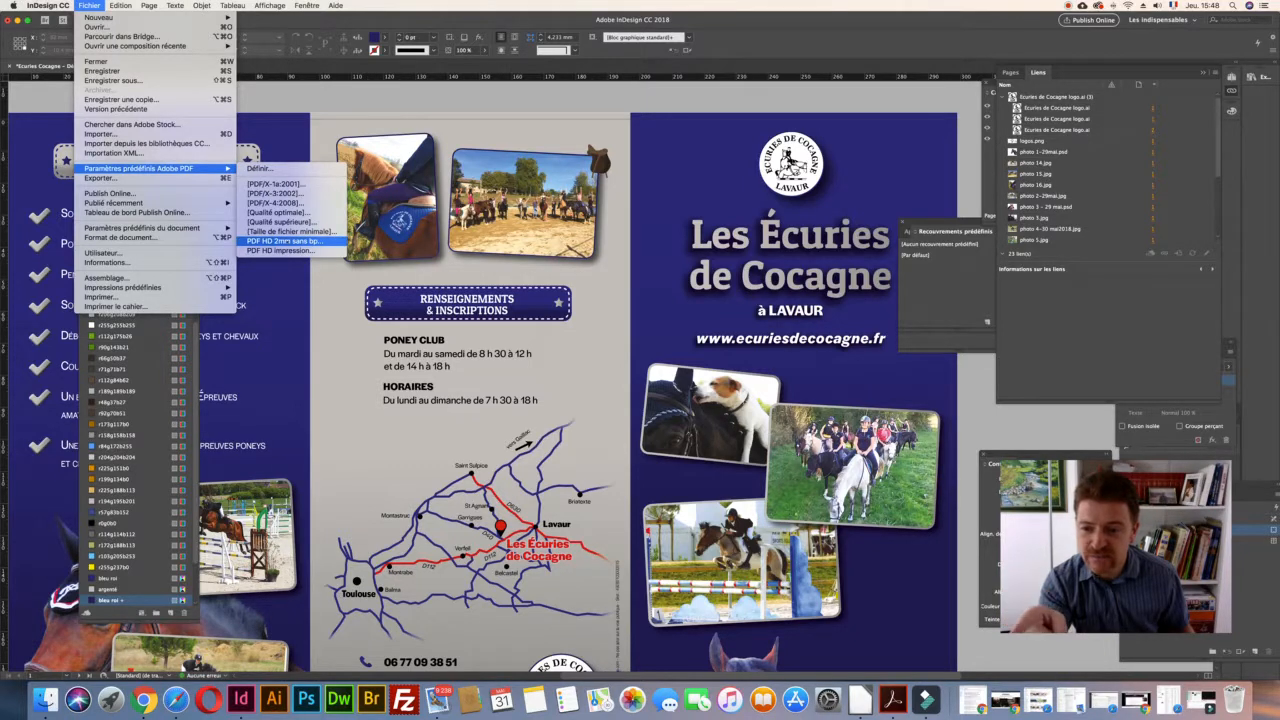
left_click(285, 241)
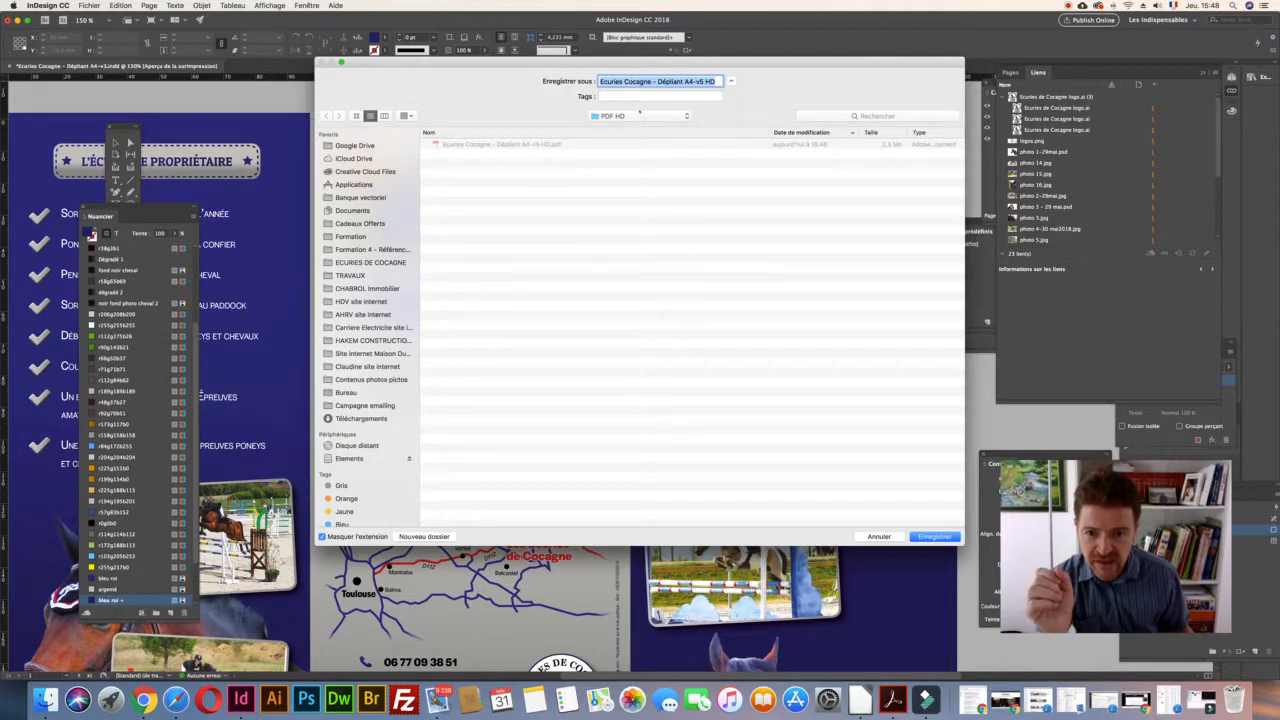
Name the new PDF "Ecuries Cocagne - Dépliant A4-v5-page2HD" and save it in the PDF HD folder
key("Right")
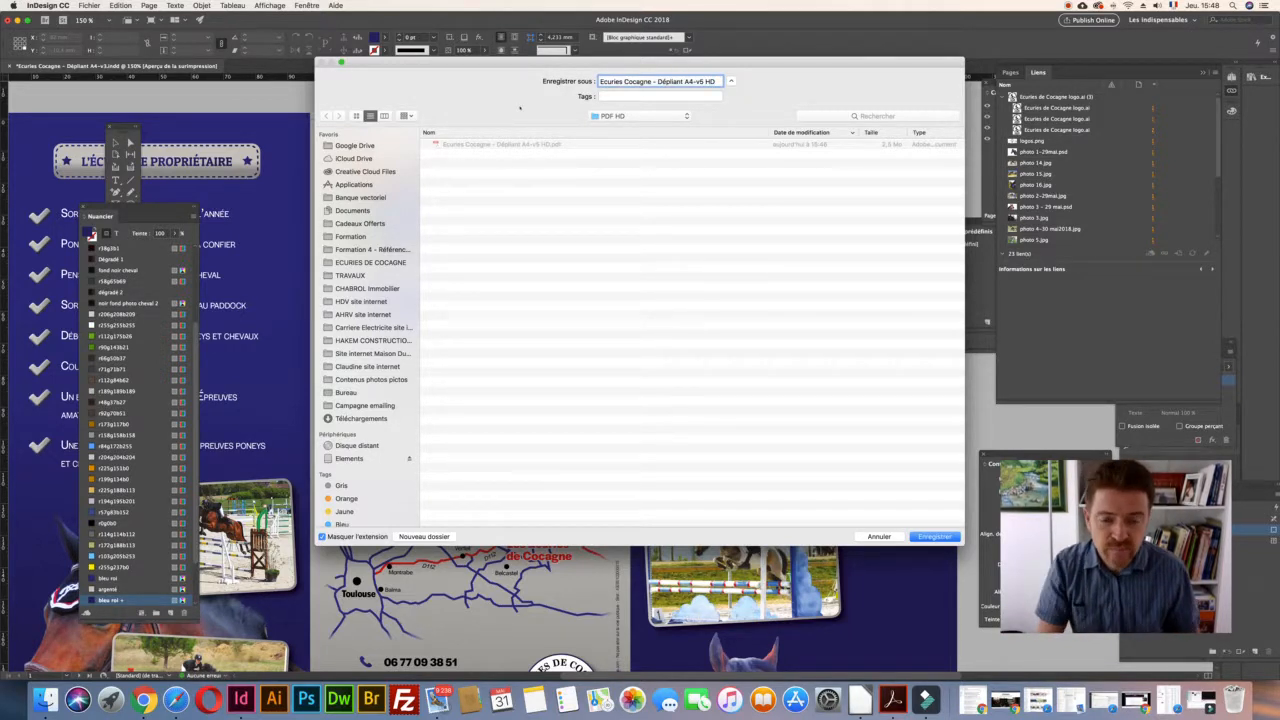
key("Left")
key("Left")
type("-page 2")
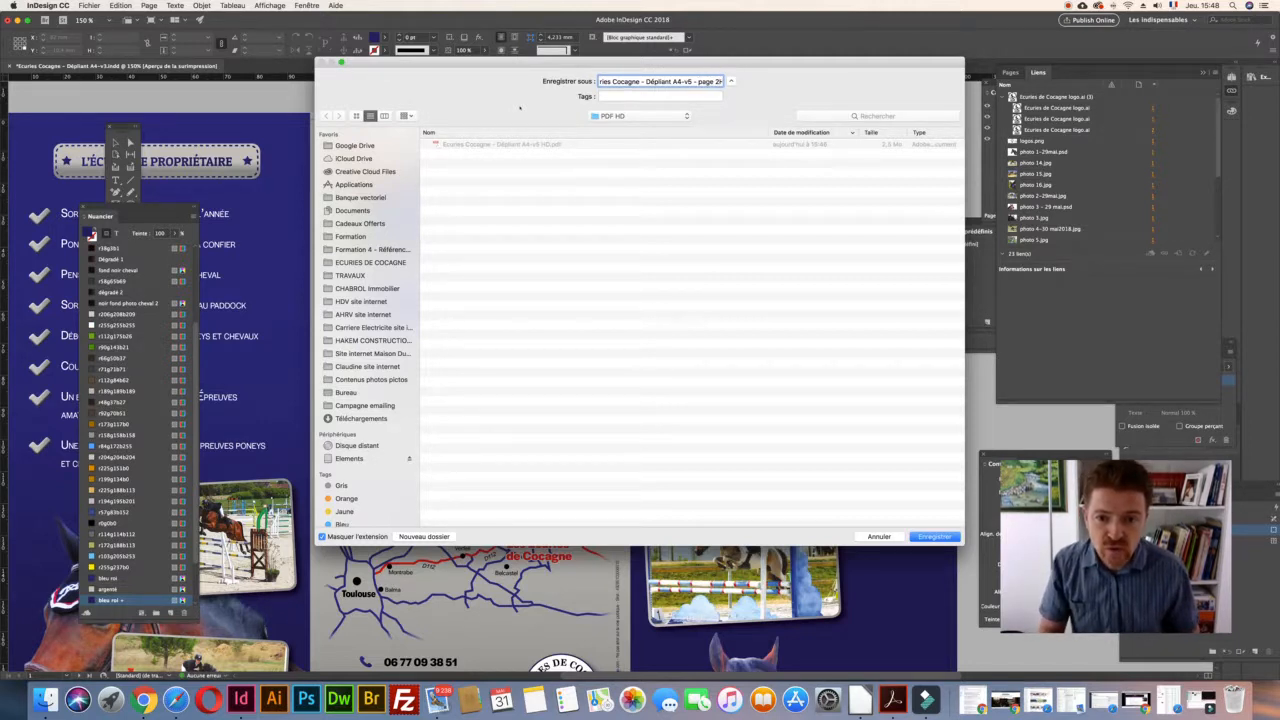
key("BackSpace")
key("Left")
key("BackSpace")
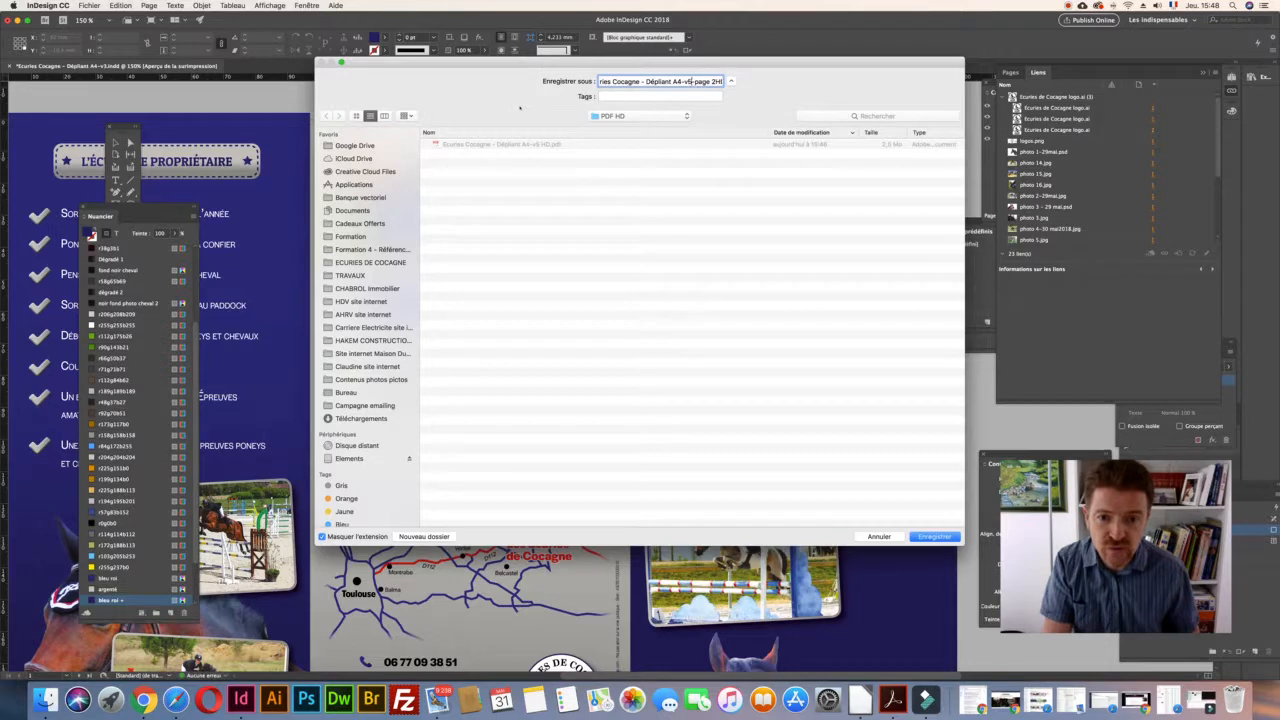
key("BackSpace")
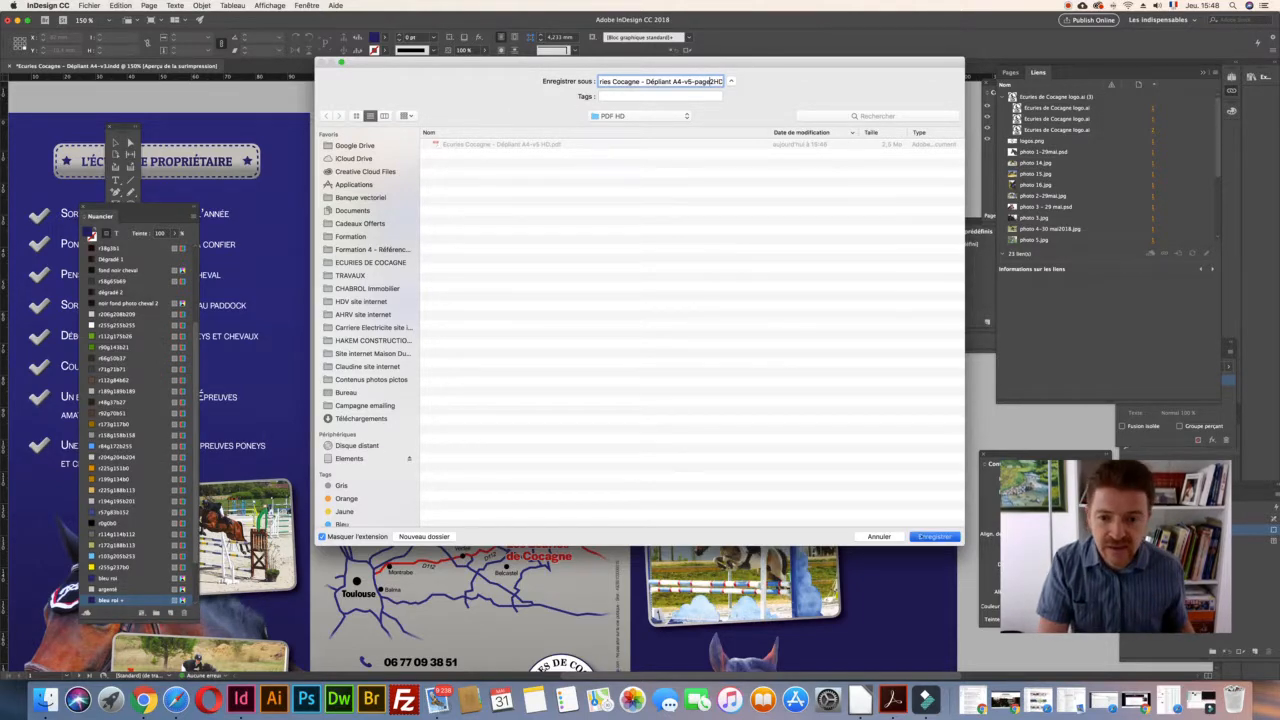
key("Return")
Set the export page range (Etendue) to 2 and export the PDF
double_click(514, 268)
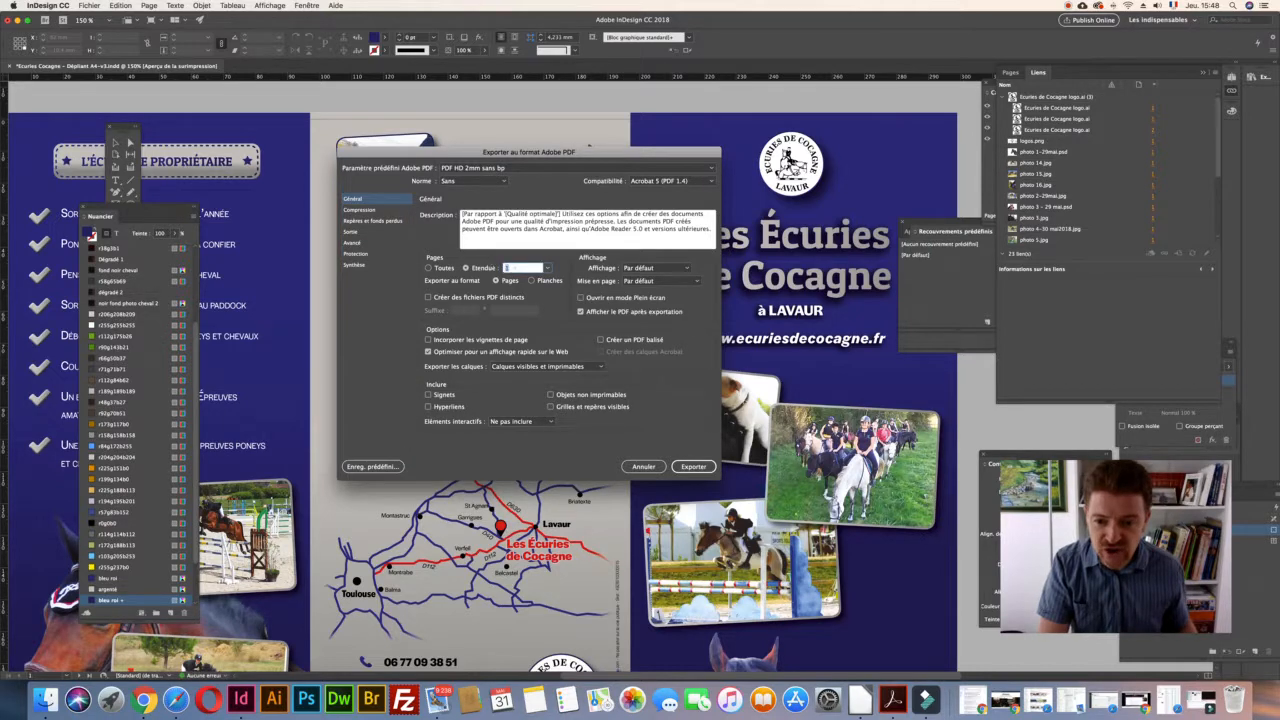
left_click(692, 467)
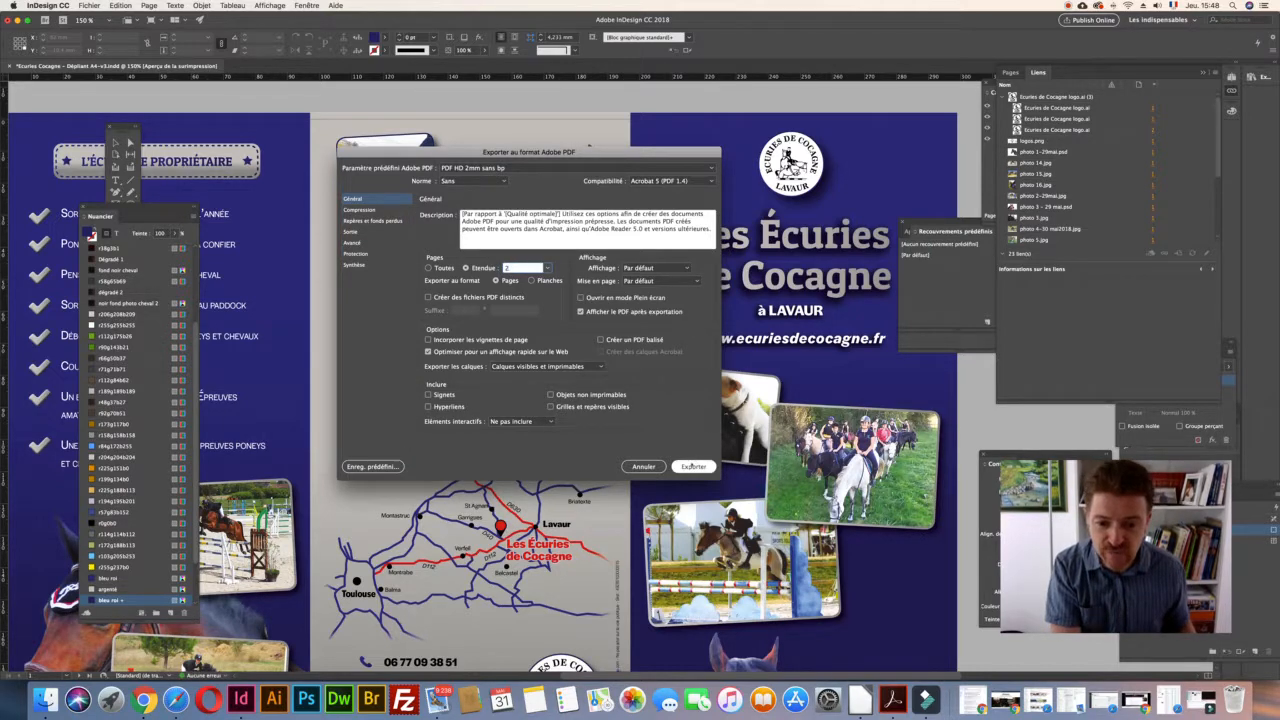
left_click(693, 467)
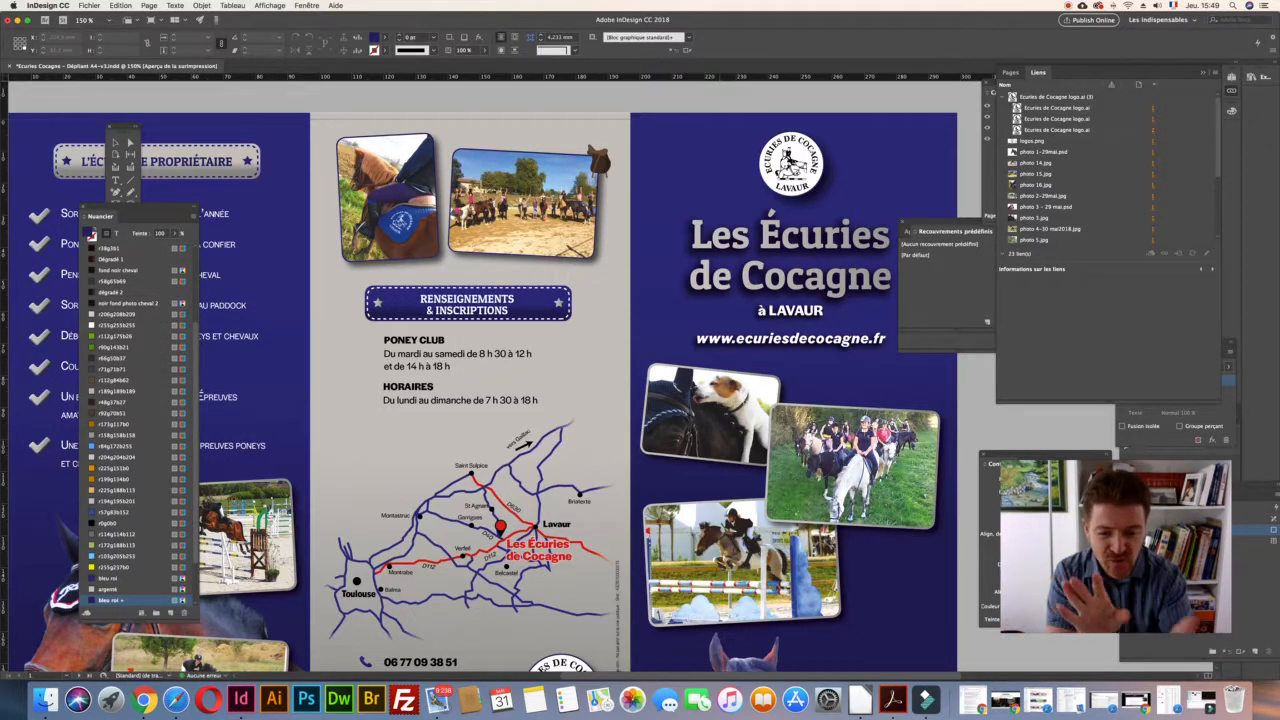
Compare the exported page 2 PDF in Acrobat, clear of the output preview window, with page 2 of the InDesign document
key("super+Tab")
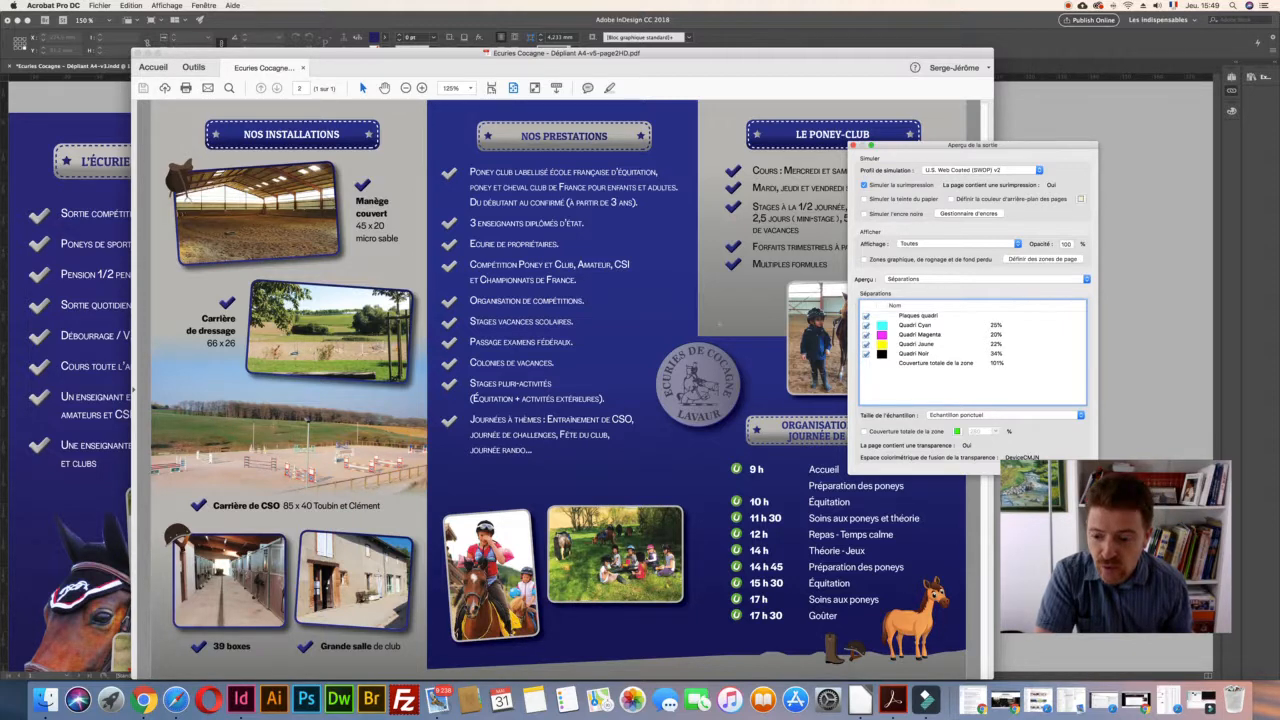
left_click_drag(937, 146, 1119, 142)
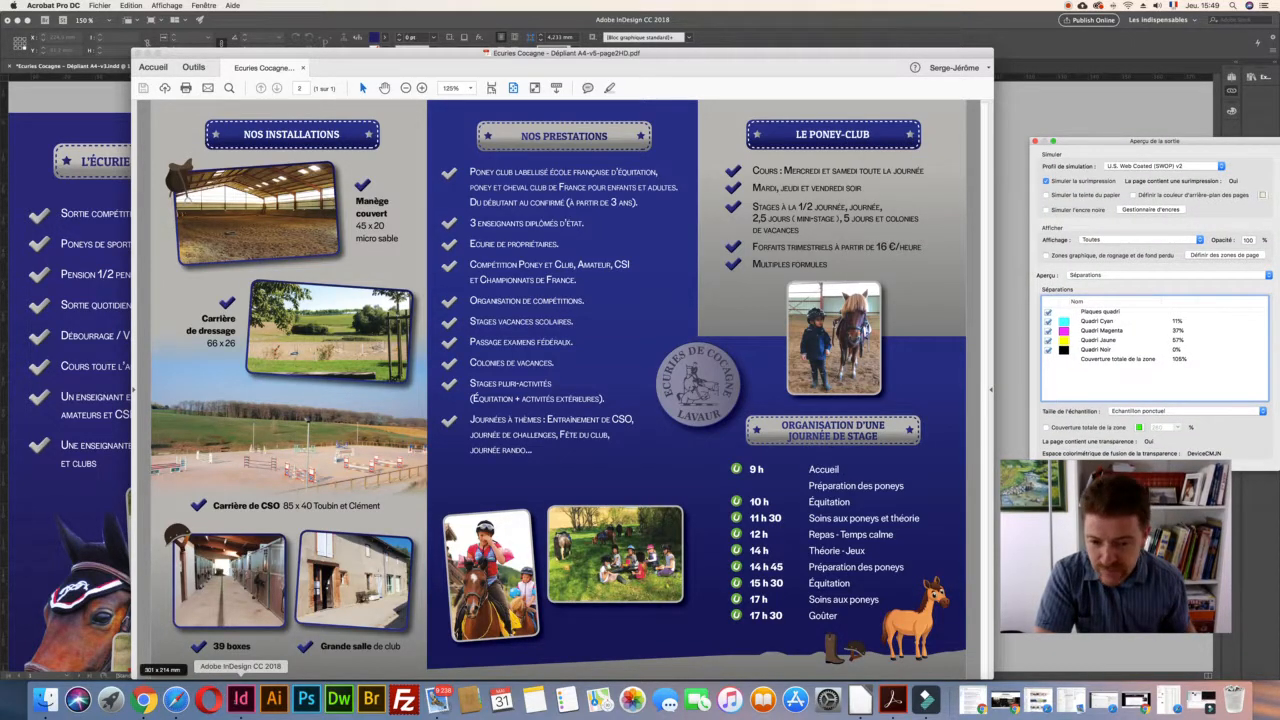
left_click(240, 699)
scroll(479, 376, "down", 5)
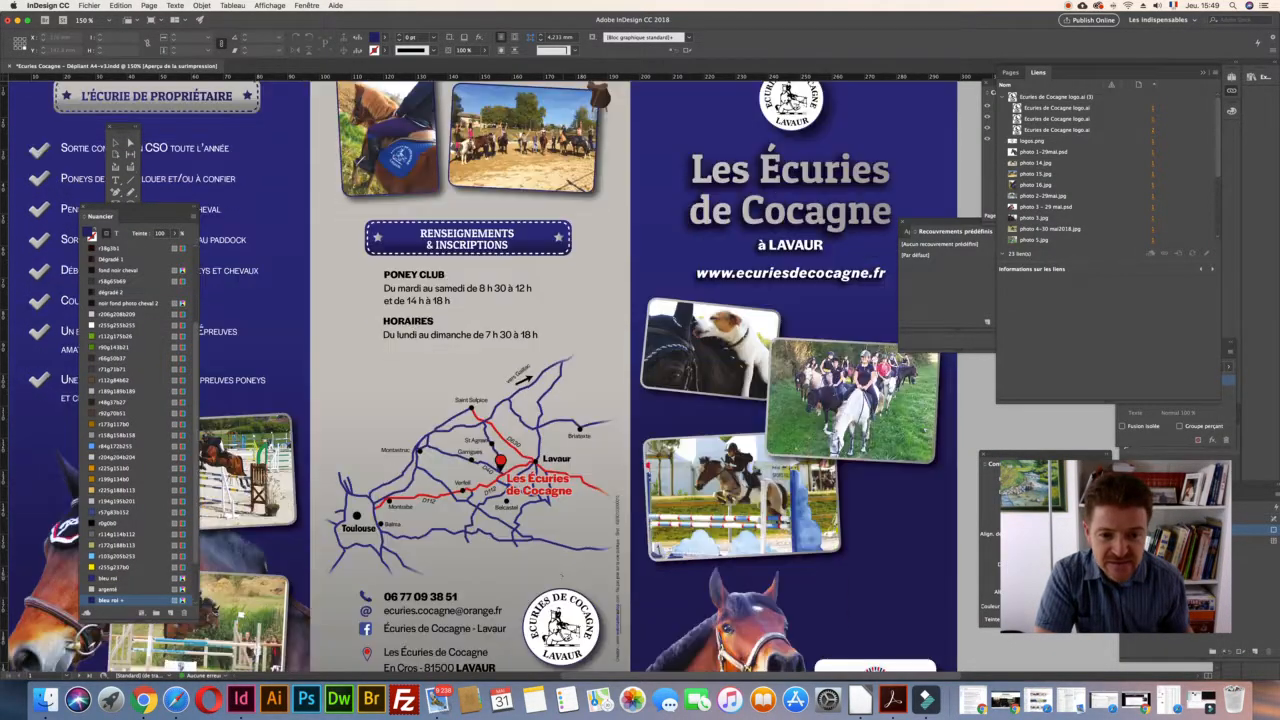
scroll(561, 520, "down", 6)
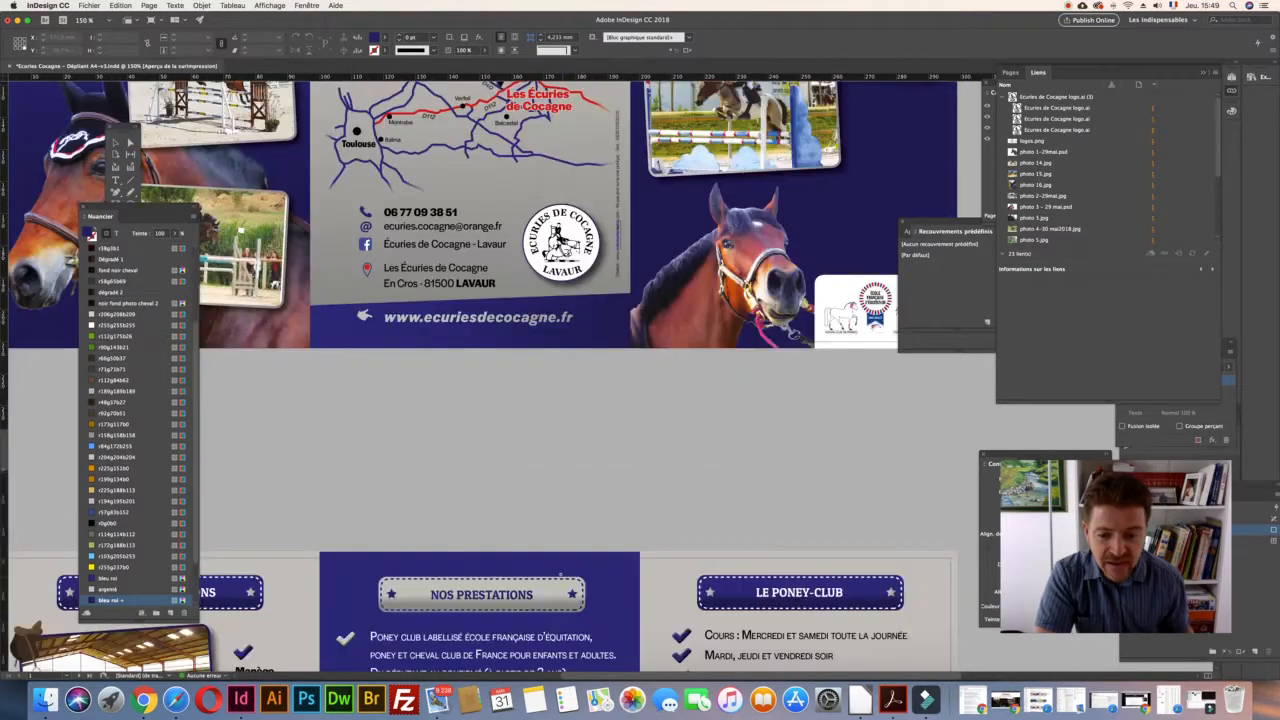
scroll(561, 575, "down", 10)
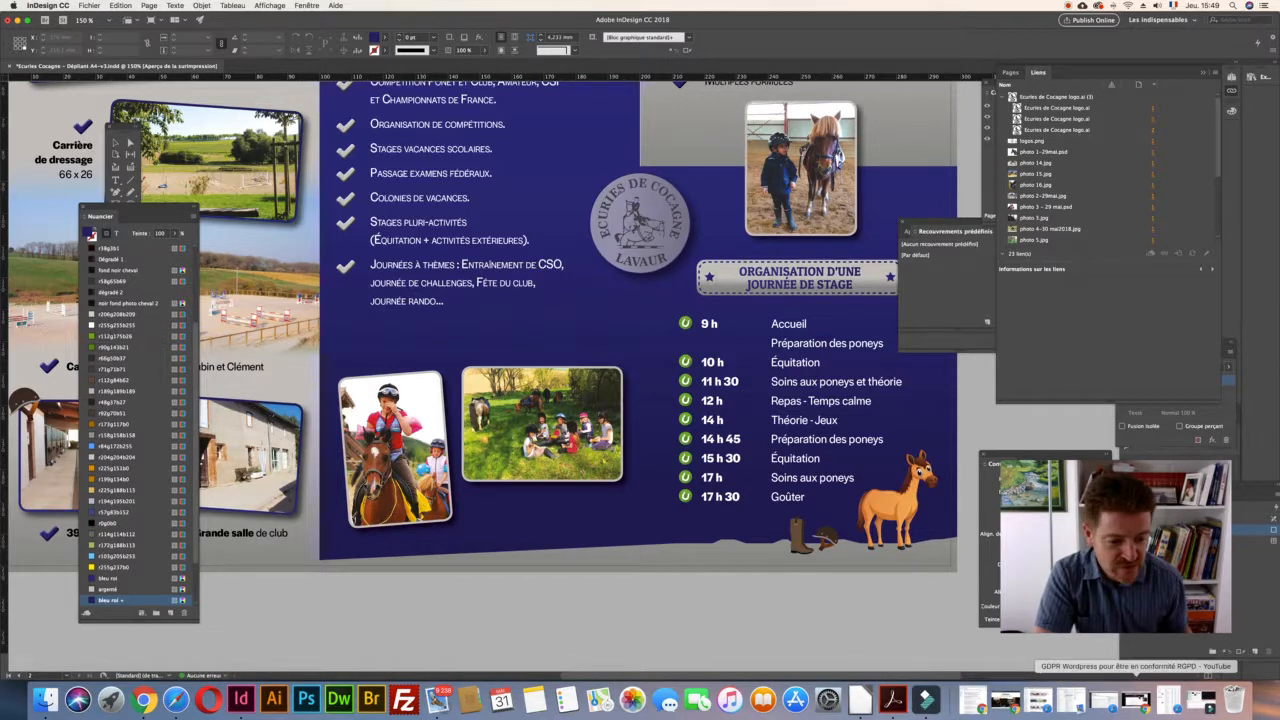
left_click(893, 700)
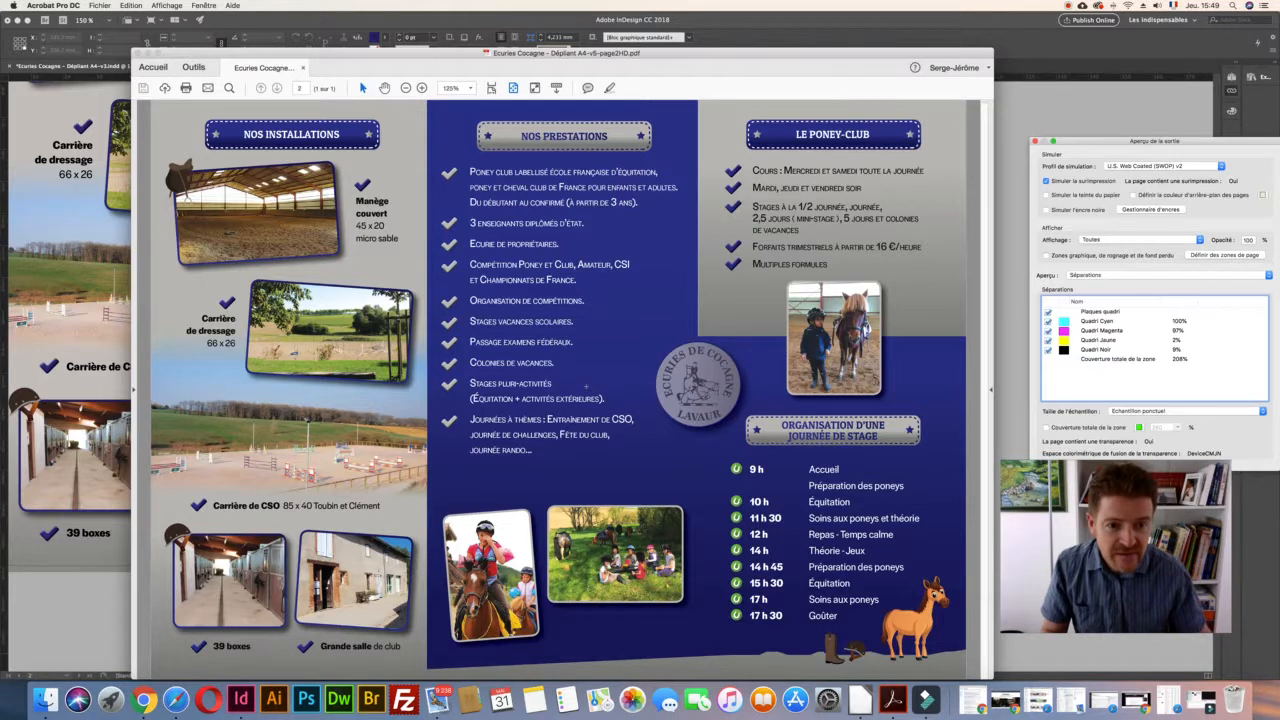
Check the page 2 separations by hiding and restoring the cyan and magenta plates, and hiding the yellow and black plates
key("super+minus")
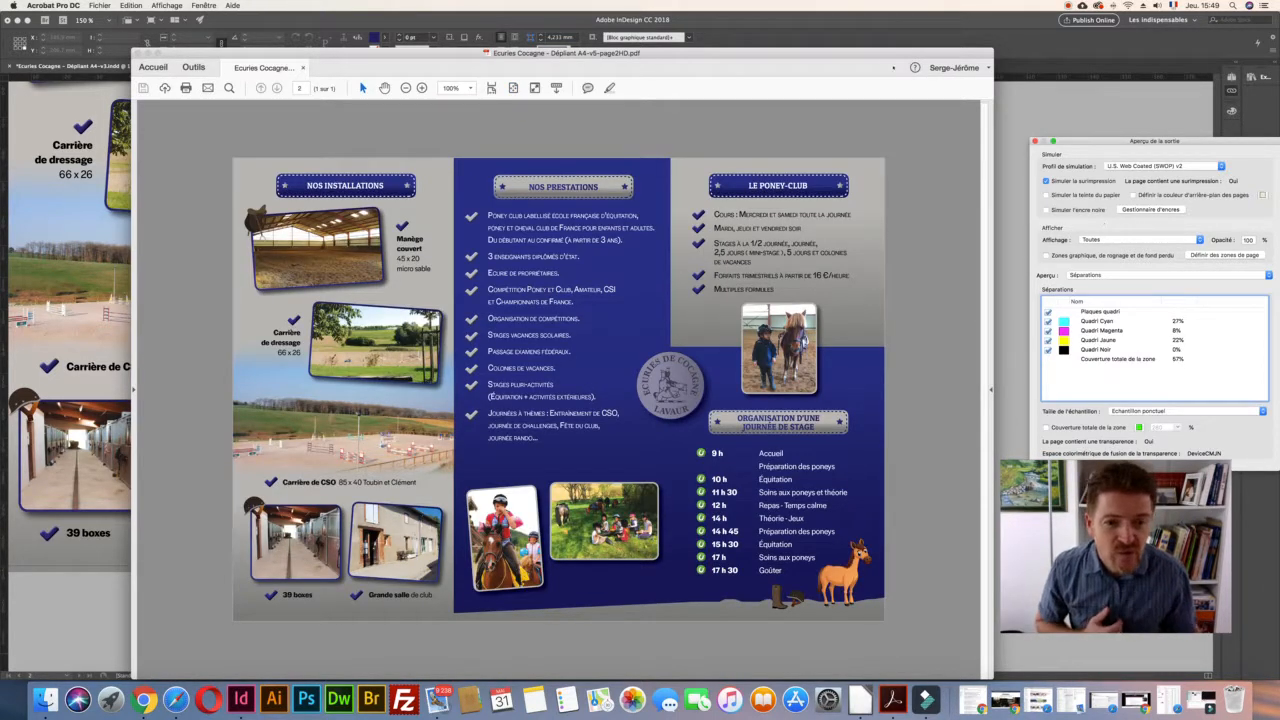
left_click_drag(560, 52, 466, 39)
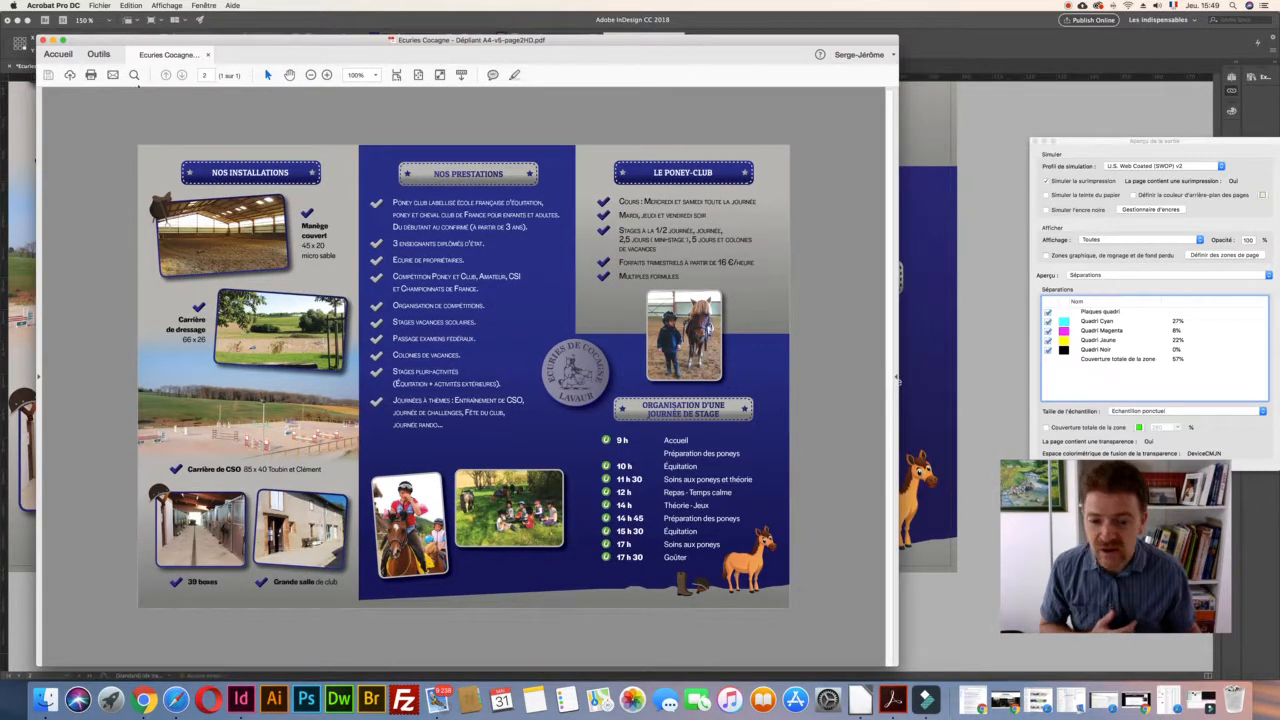
left_click(418, 74)
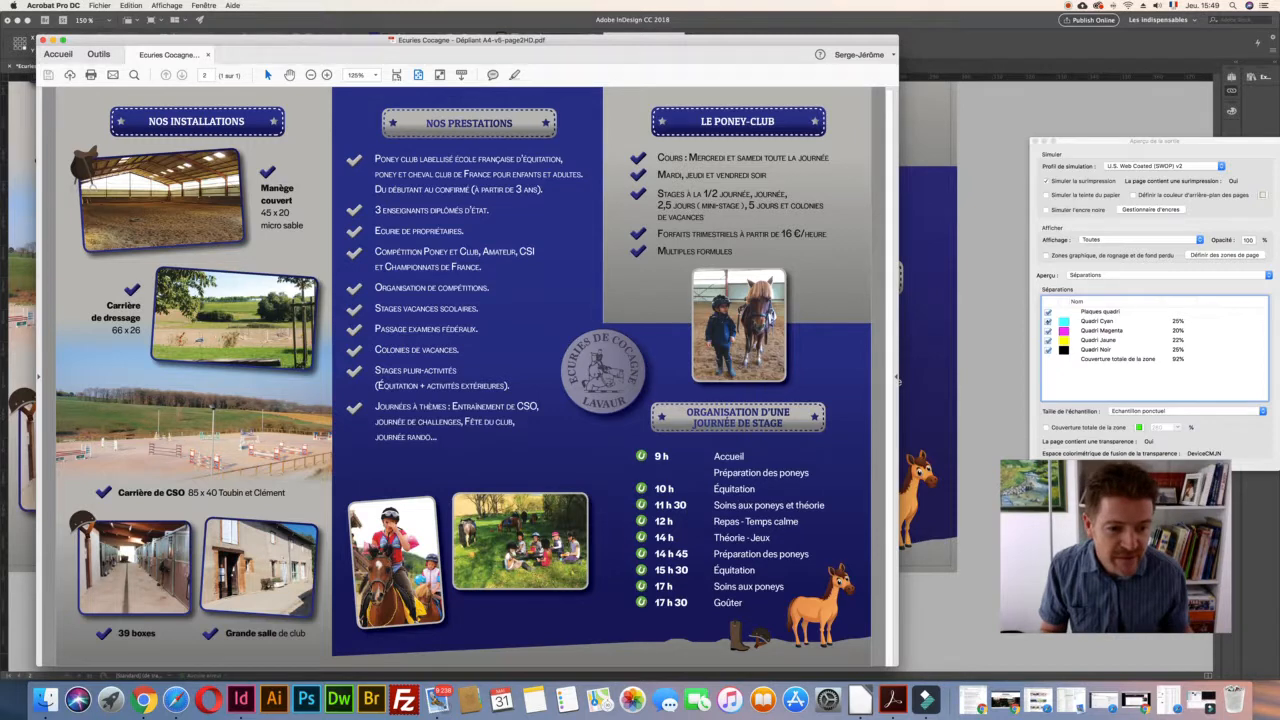
left_click(1048, 320)
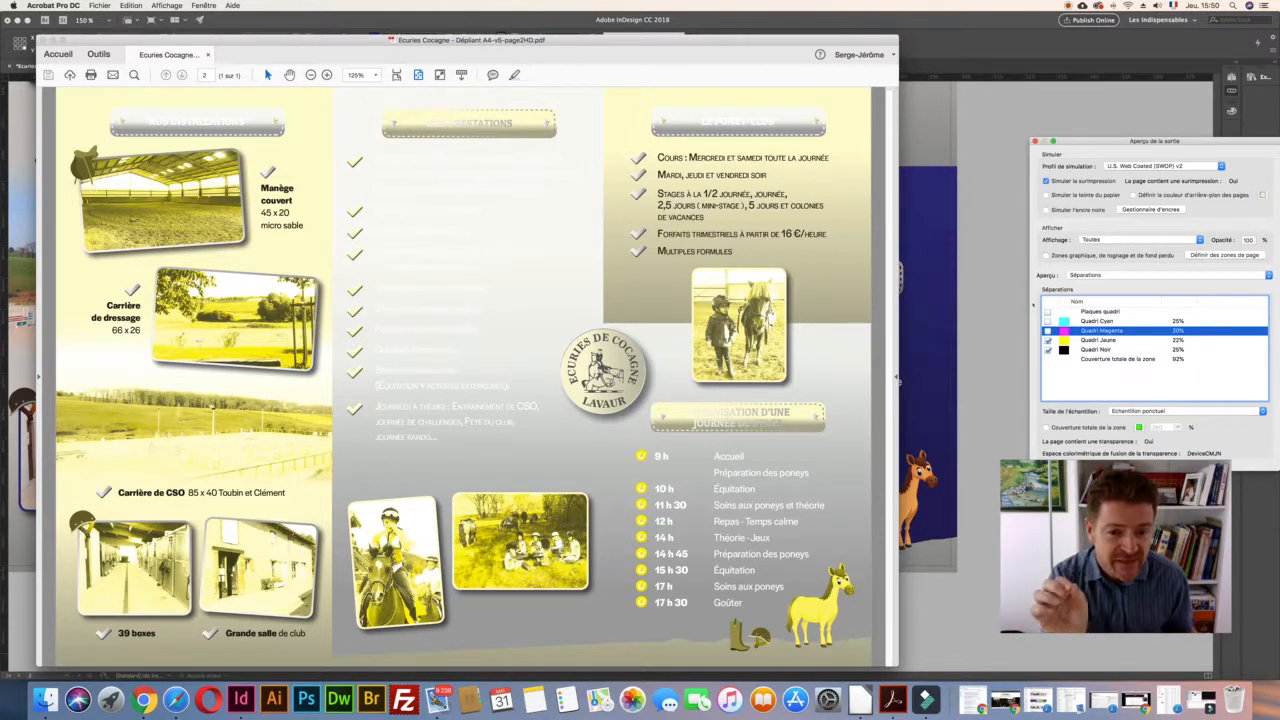
left_click(1047, 330)
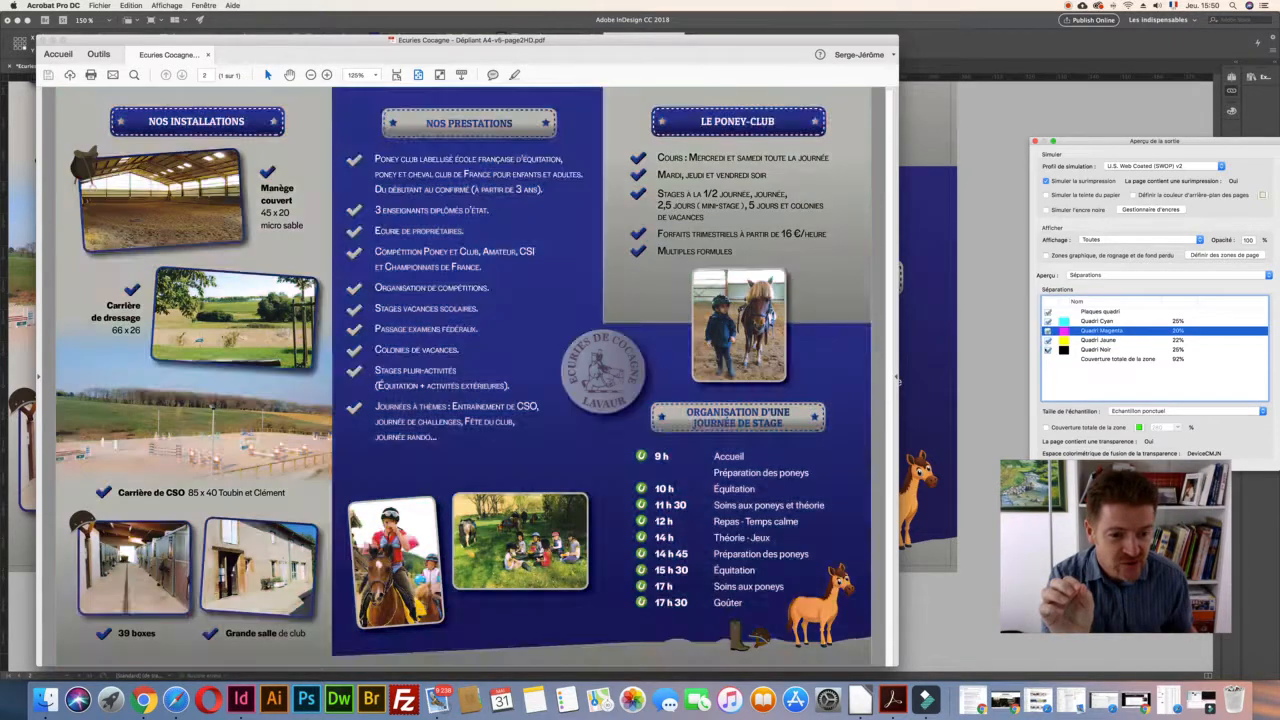
left_click(1047, 340)
left_click(1047, 349)
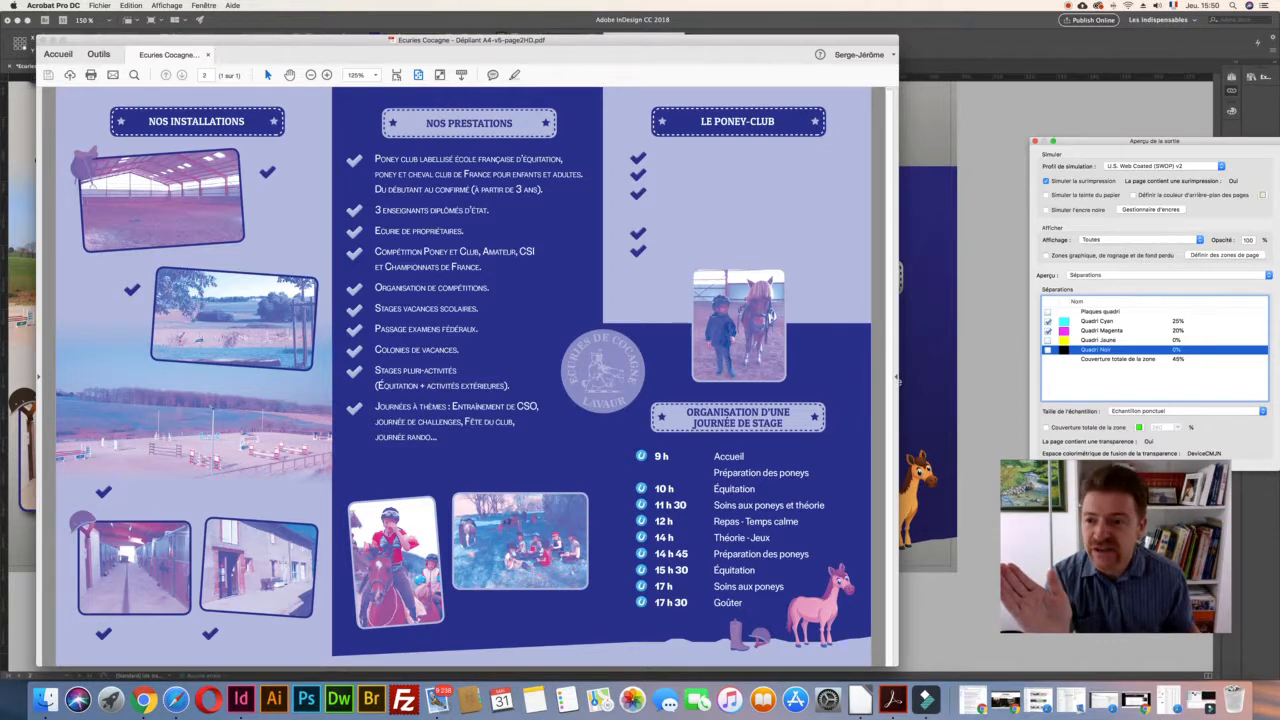
Open the page box settings from the Prépresse tools and inspect the margins of the Zone graphique
left_click(98, 54)
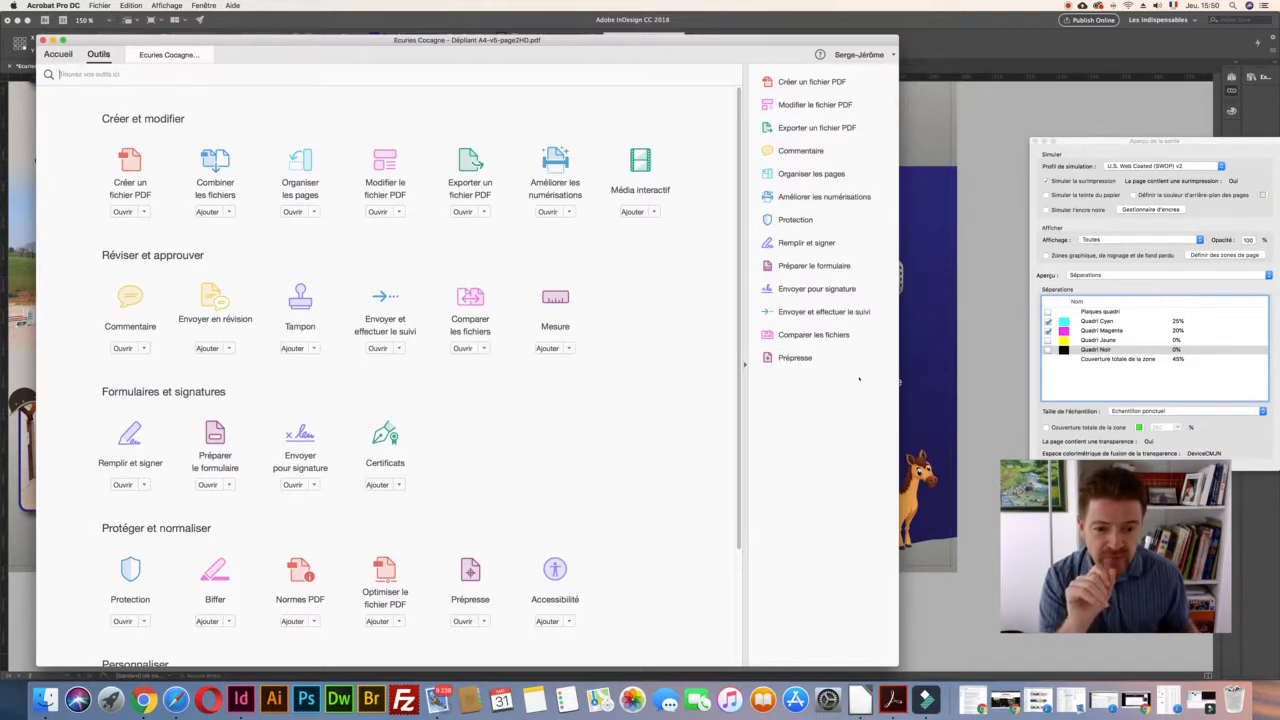
left_click(803, 357)
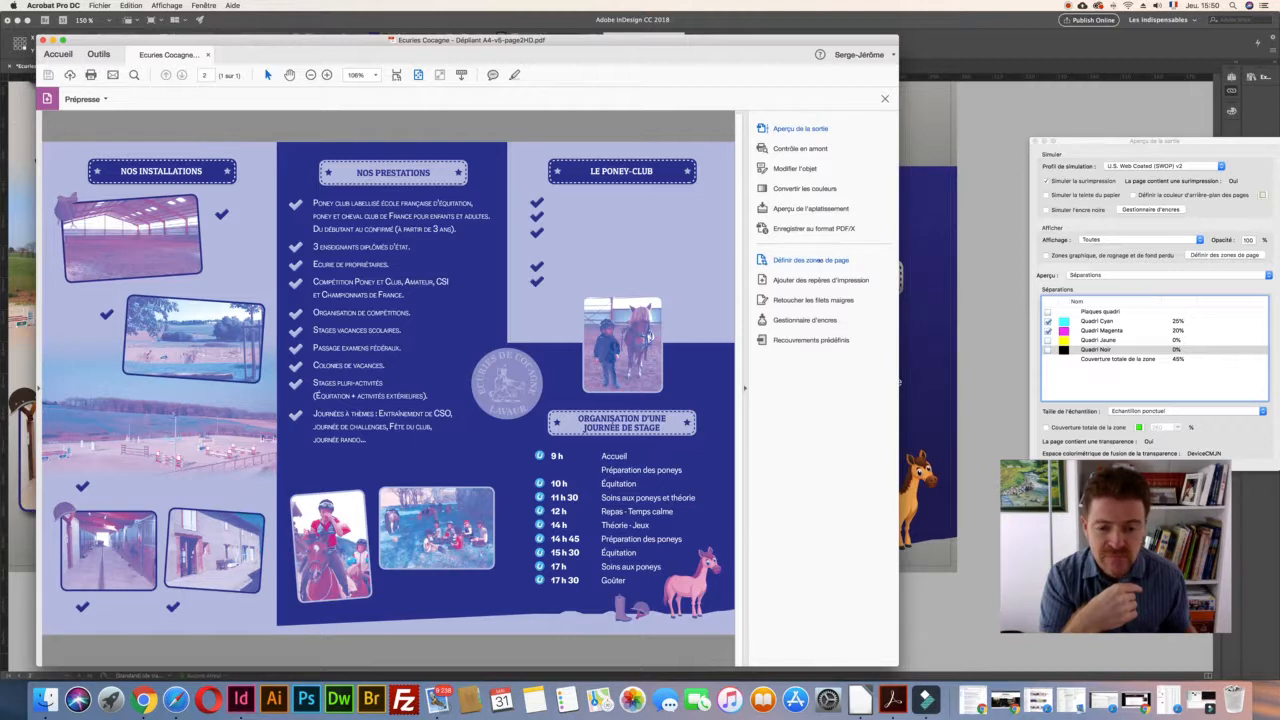
left_click(817, 260)
left_click(517, 282)
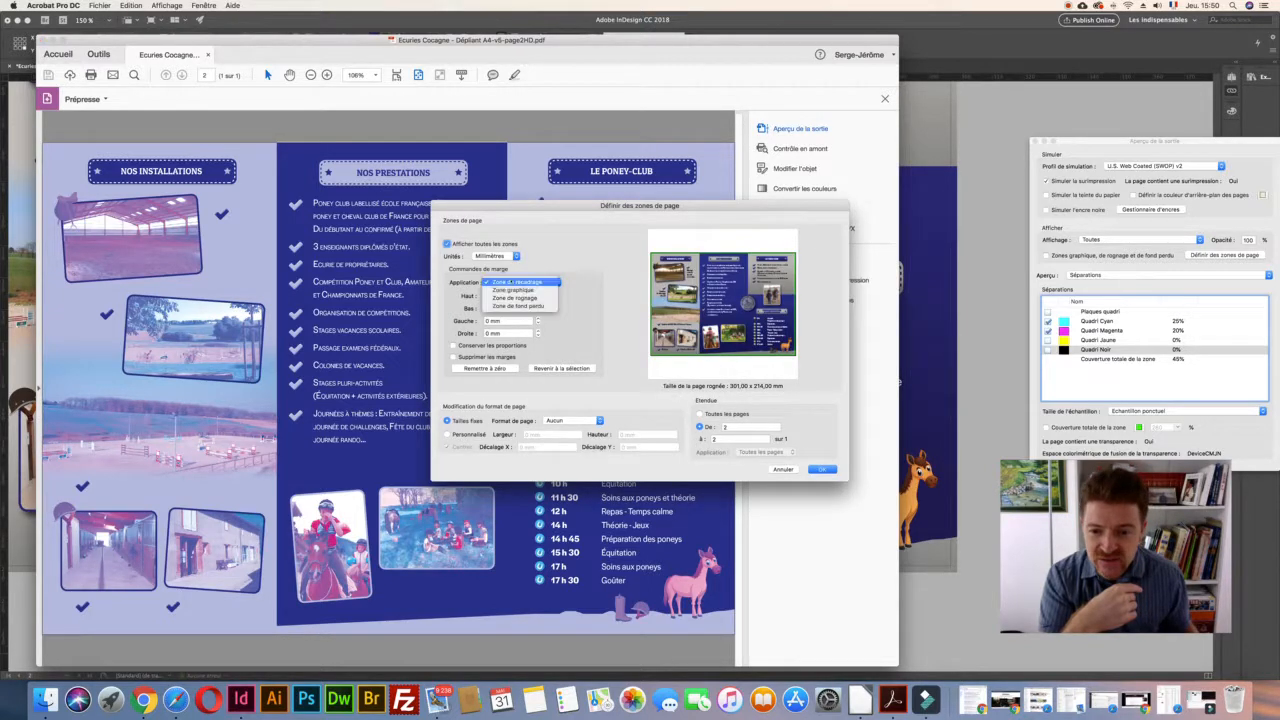
left_click(513, 290)
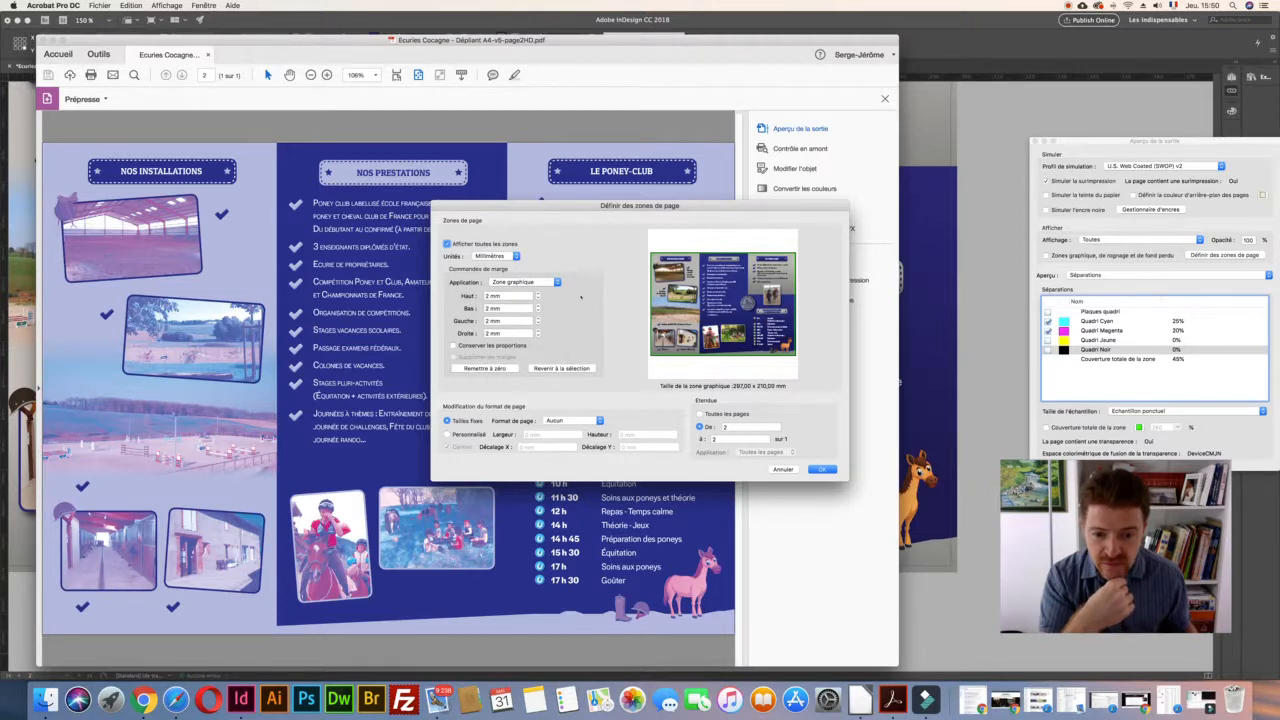
Inspect the margins of the Zone de recadrage and Zone de fond perdu, and leave the page box settings without applying changes
left_click(515, 284)
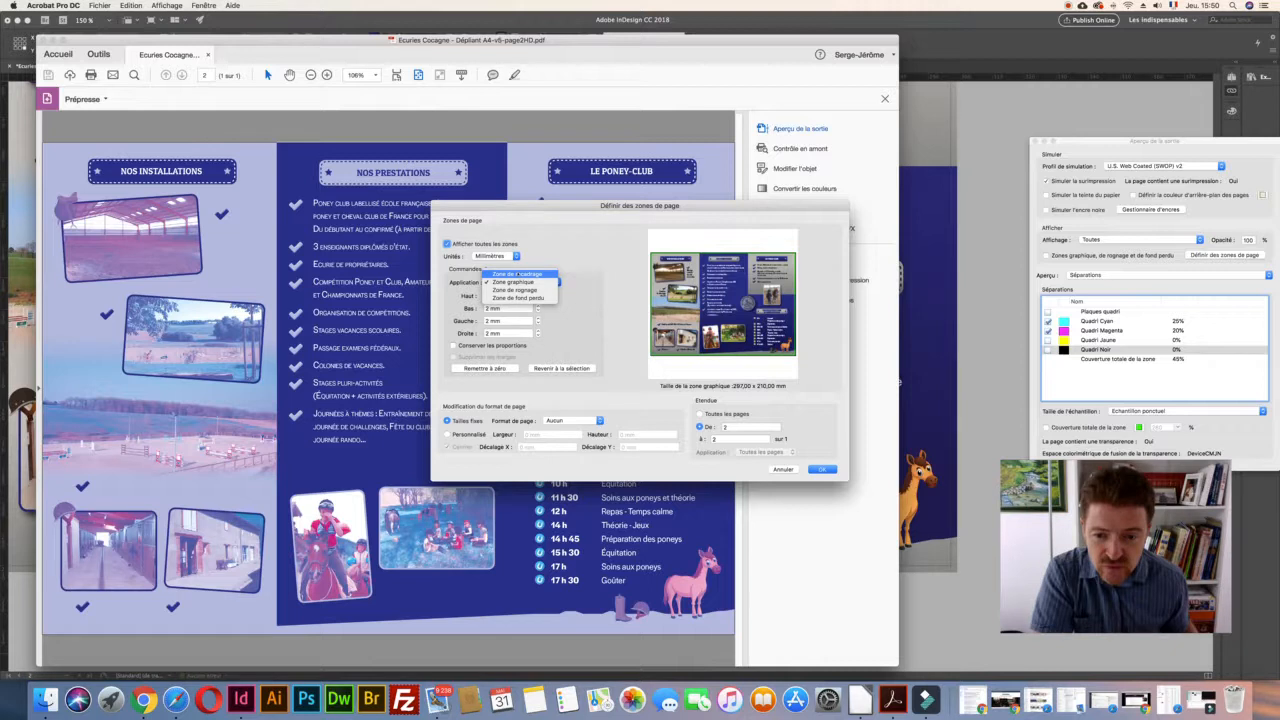
left_click(517, 273)
left_click(517, 279)
left_click(519, 301)
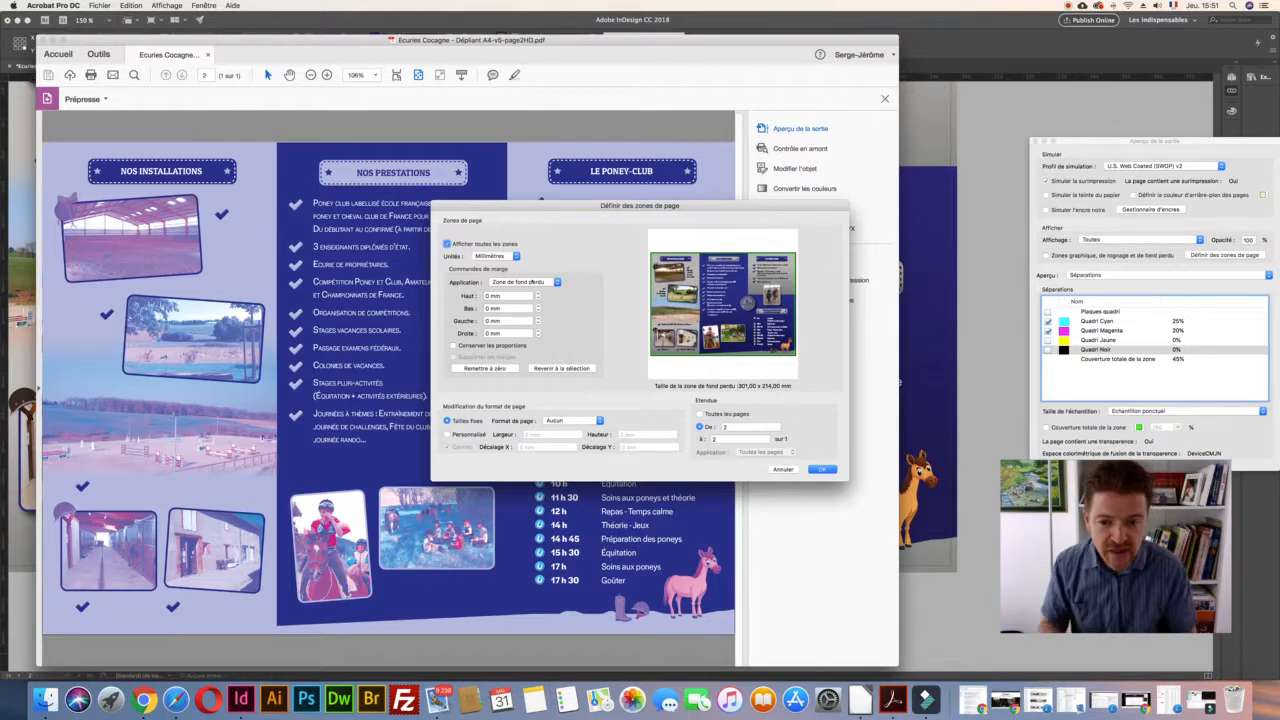
left_click(779, 467)
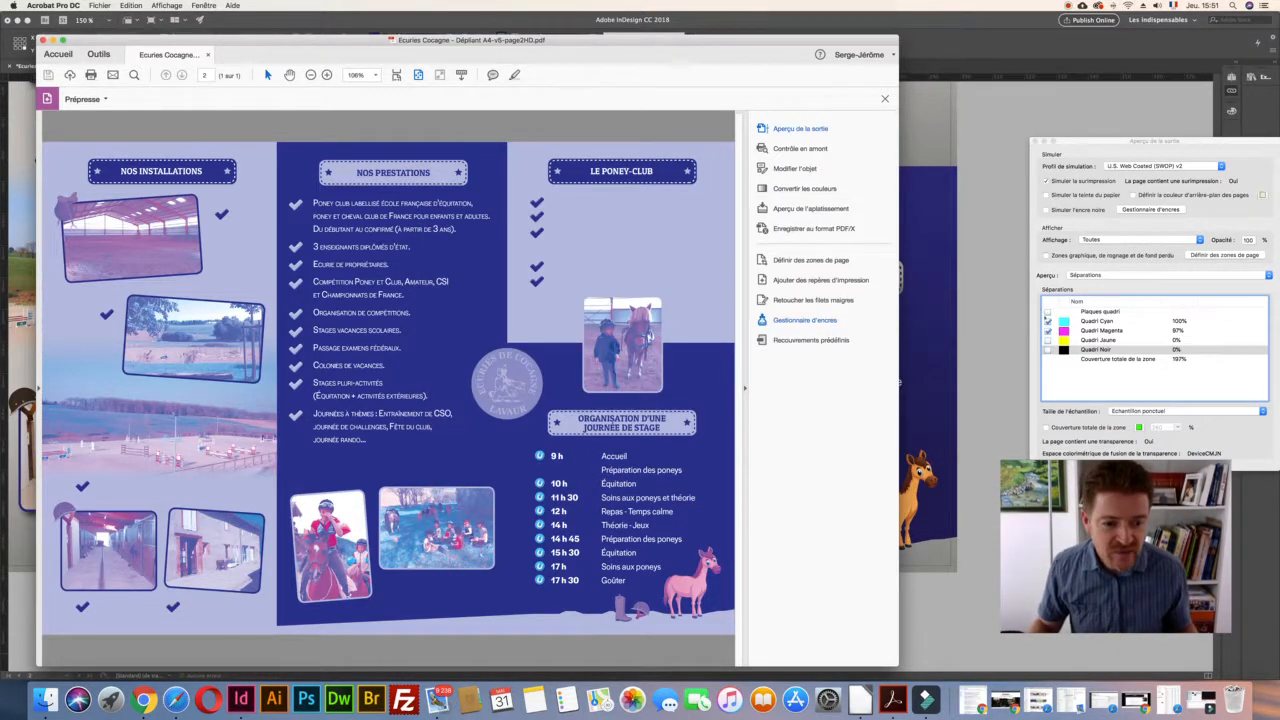
Hide all the process plates (Plaques quadri) in the separations preview
left_click(1096, 349)
left_click(1100, 311)
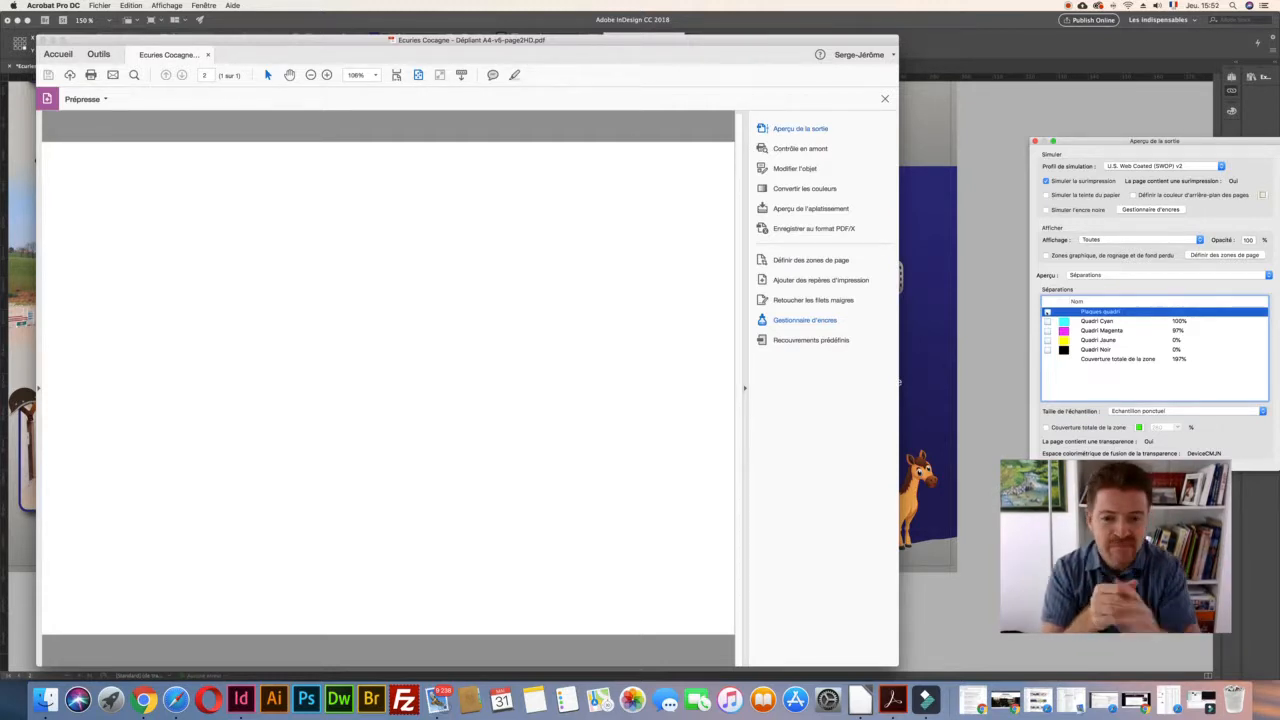
Switch to InDesign and look over page 1 of the leaflet, from the cover title down to the contact details
key("super+Tab")
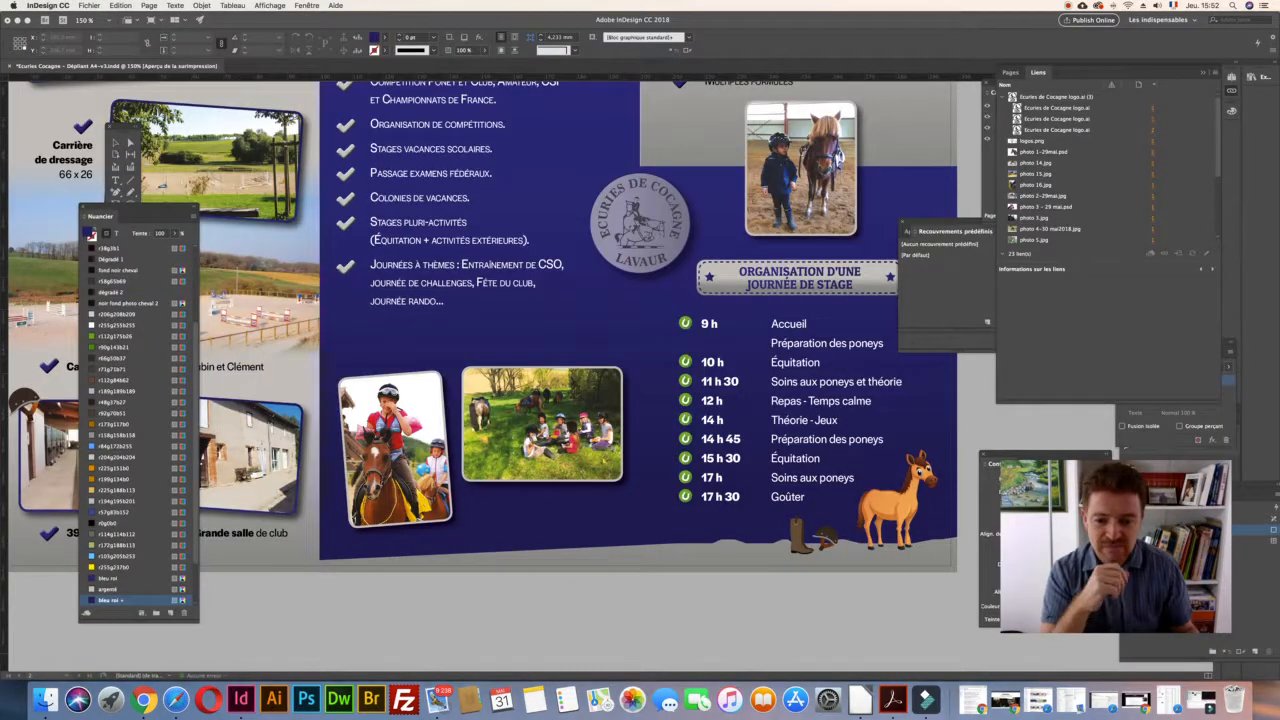
scroll(633, 188, "up", 10)
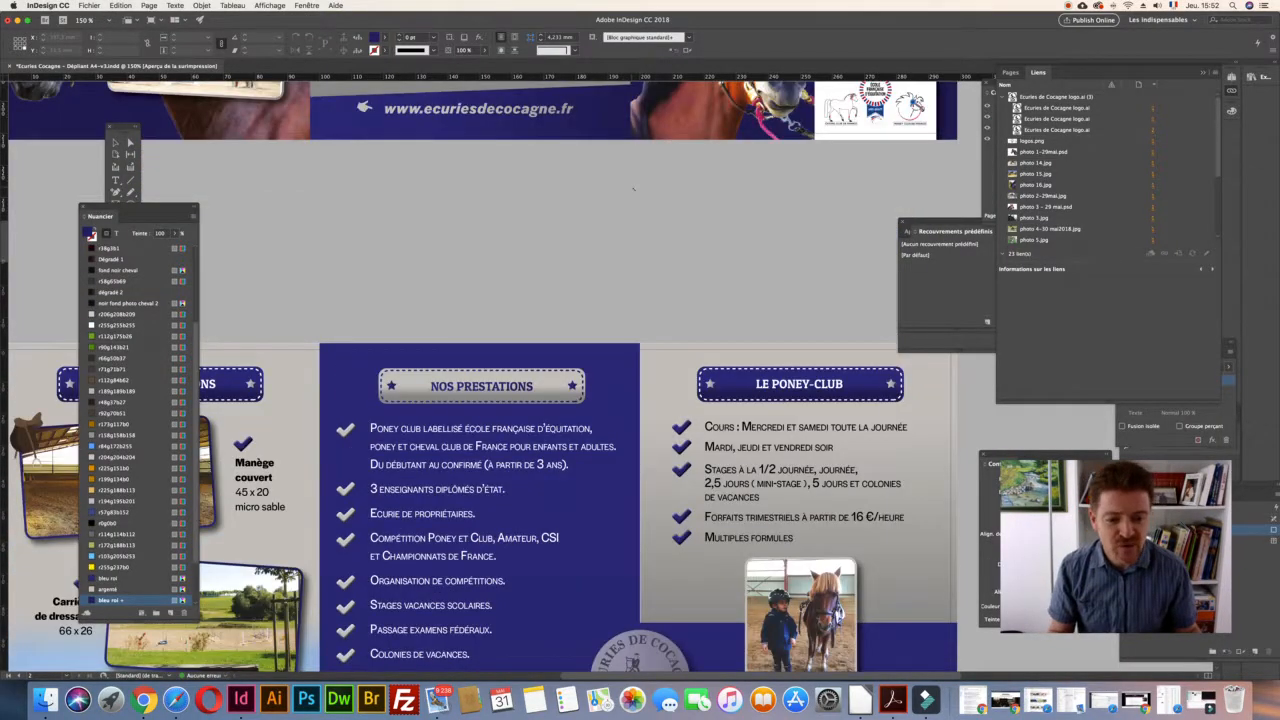
scroll(633, 188, "up", 12)
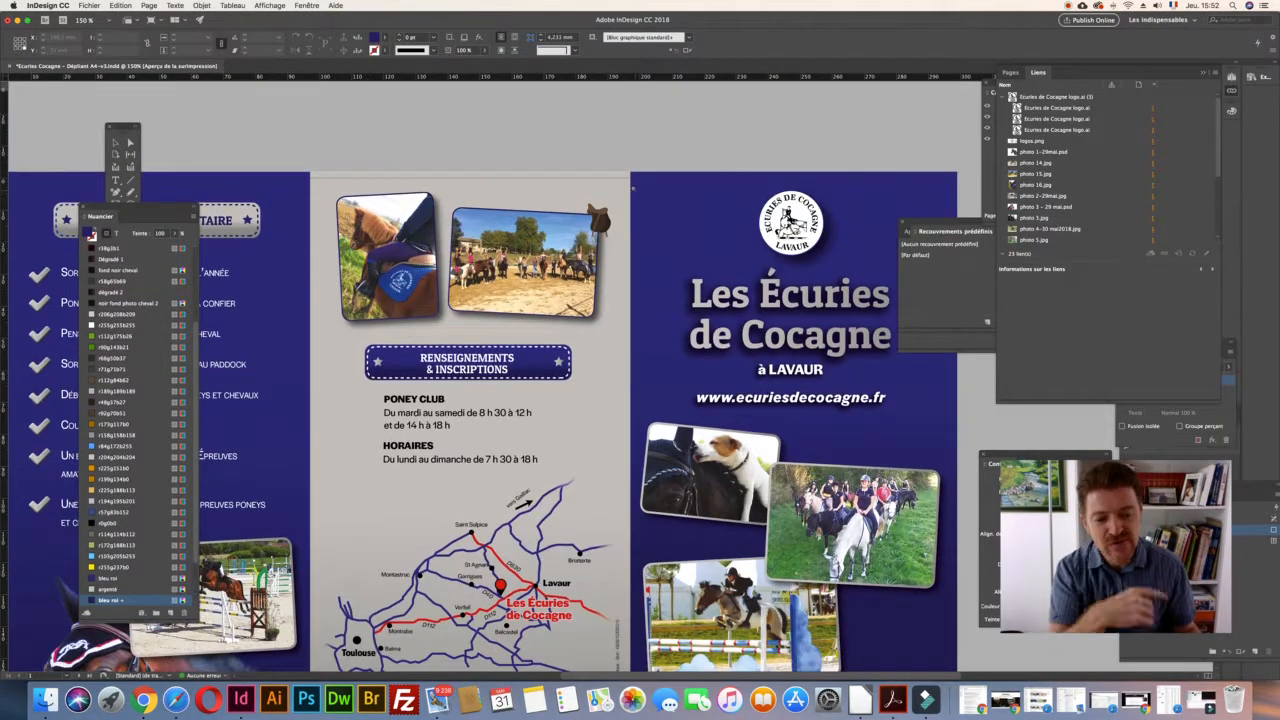
scroll(633, 188, "down", 4)
scroll(633, 188, "up", 2)
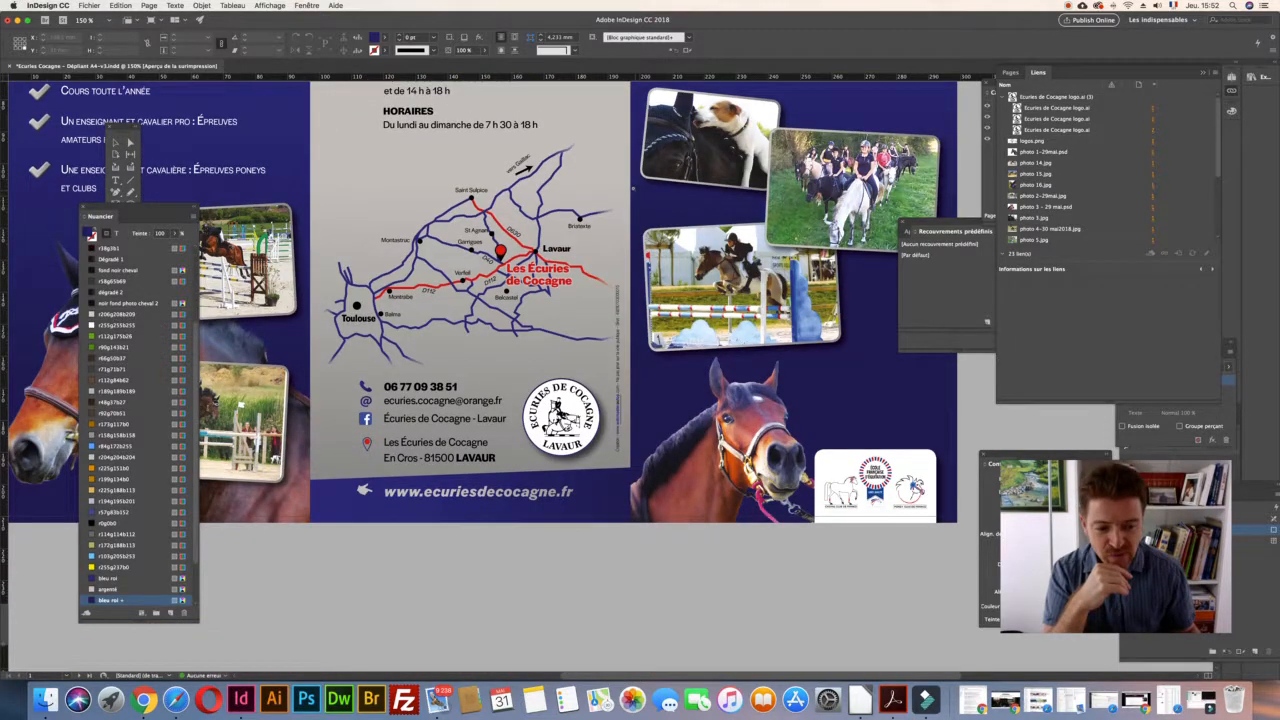